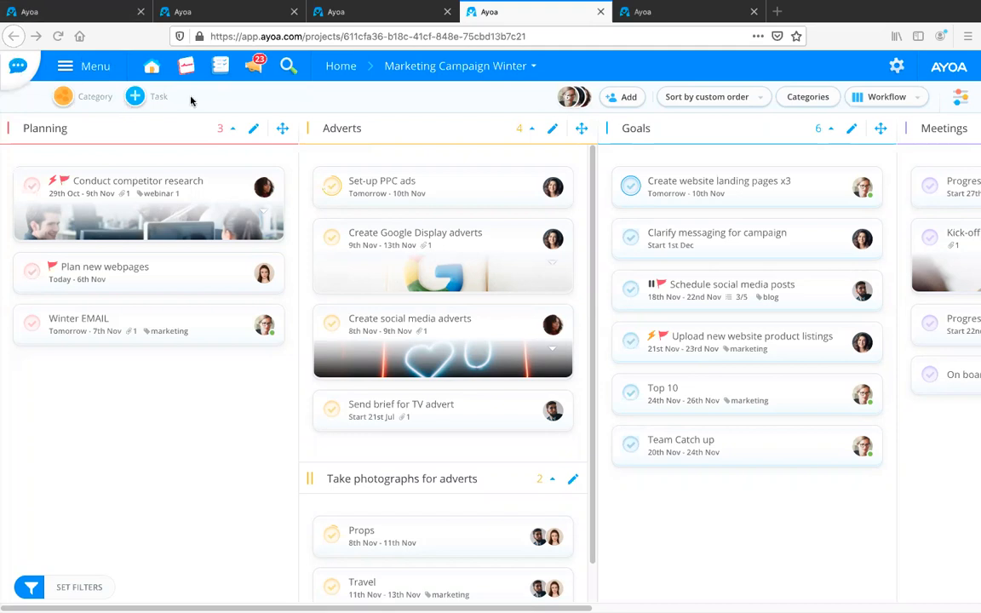
Start a one-to-one chat with the first listed contact and bring up its video meeting options.
{"action": "left_click", "coordinate": [19, 69]}
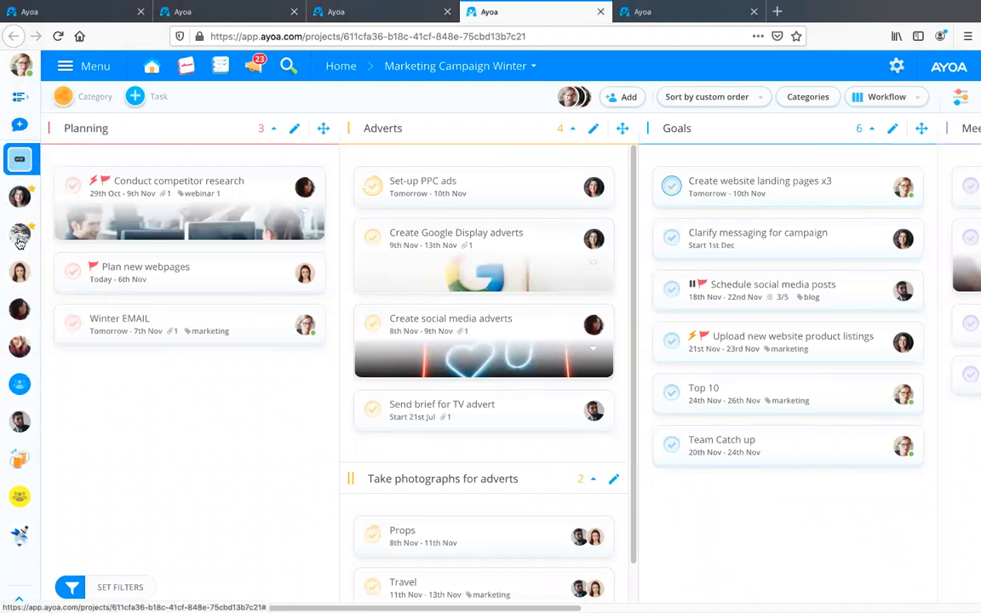
{"action": "left_click", "coordinate": [18, 126]}
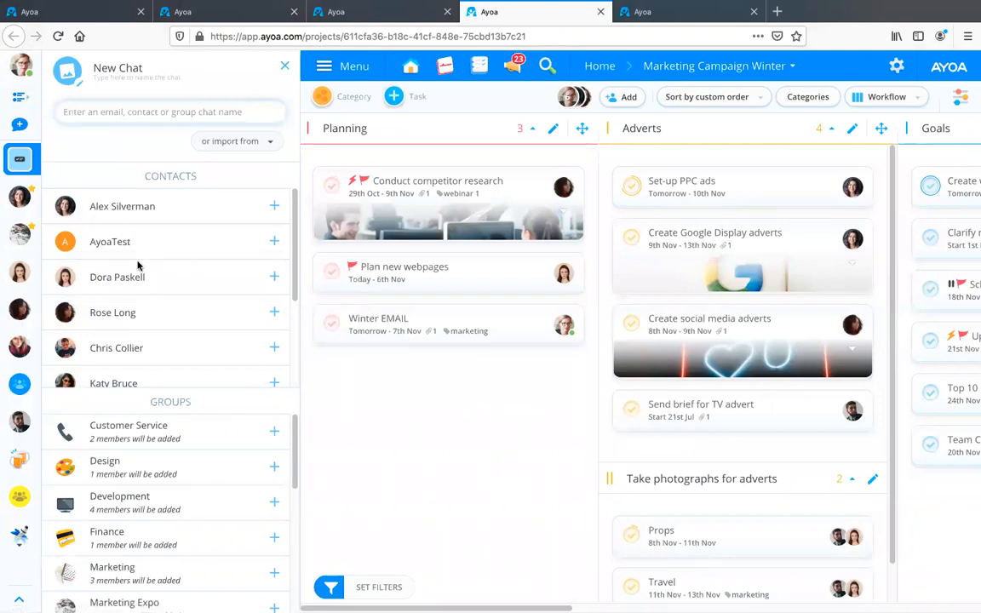
{"action": "left_click", "coordinate": [274, 206]}
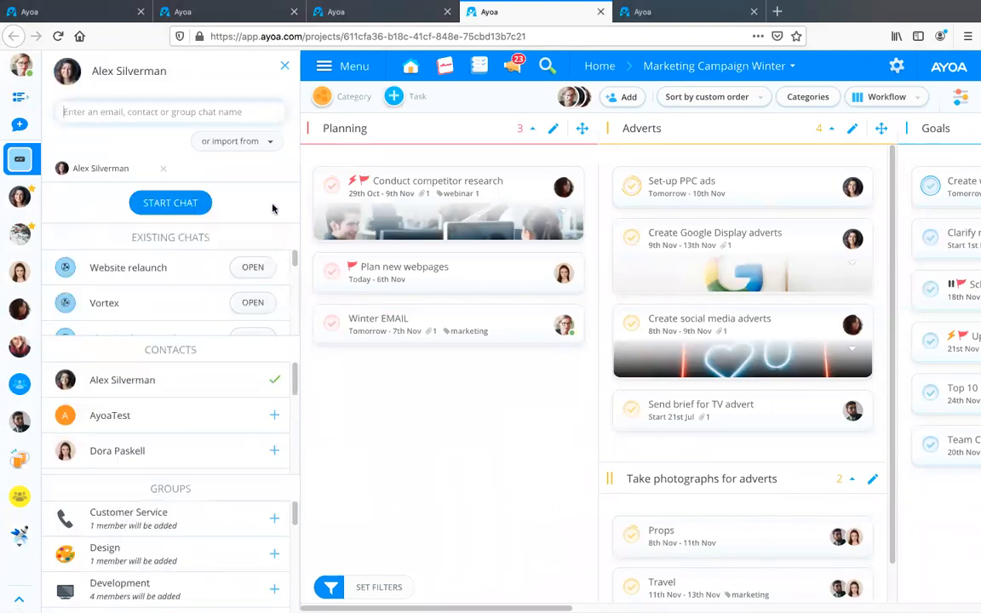
{"action": "left_click", "coordinate": [168, 205]}
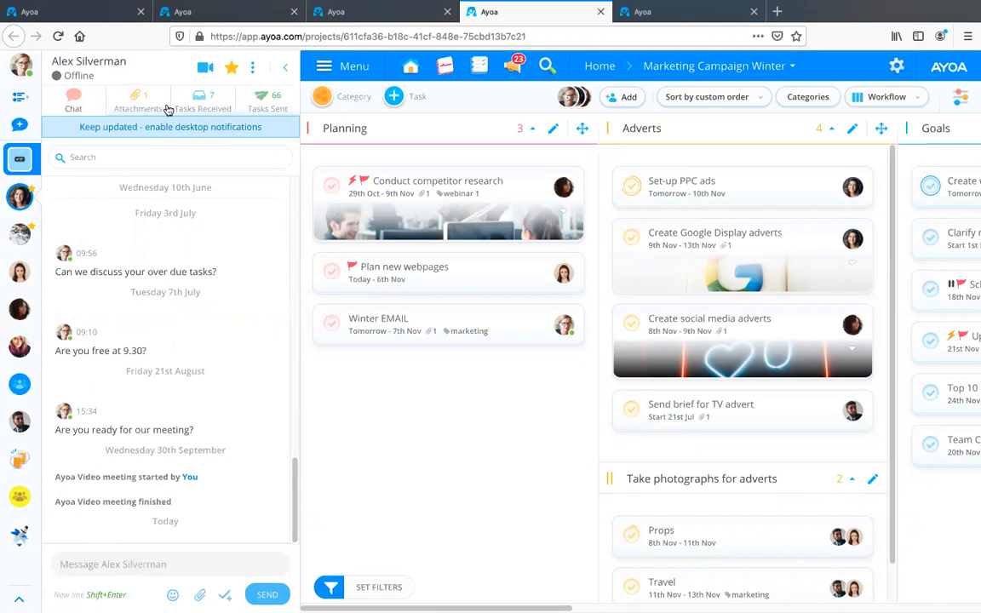
{"action": "left_click", "coordinate": [206, 73]}
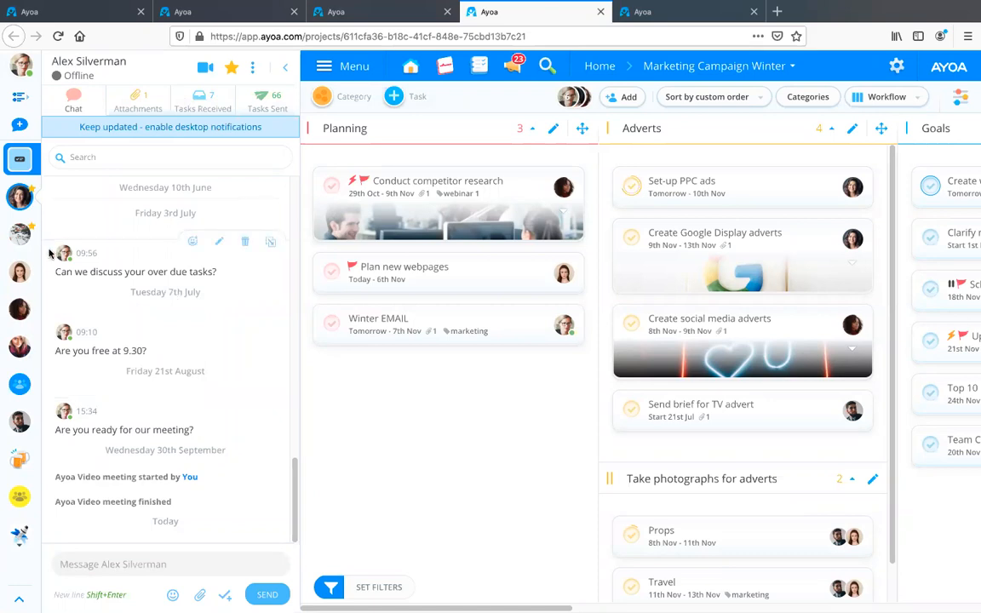
Create a group chat with the first and third listed contacts, check its video meeting options, and collapse the chat.
{"action": "left_click", "coordinate": [20, 126]}
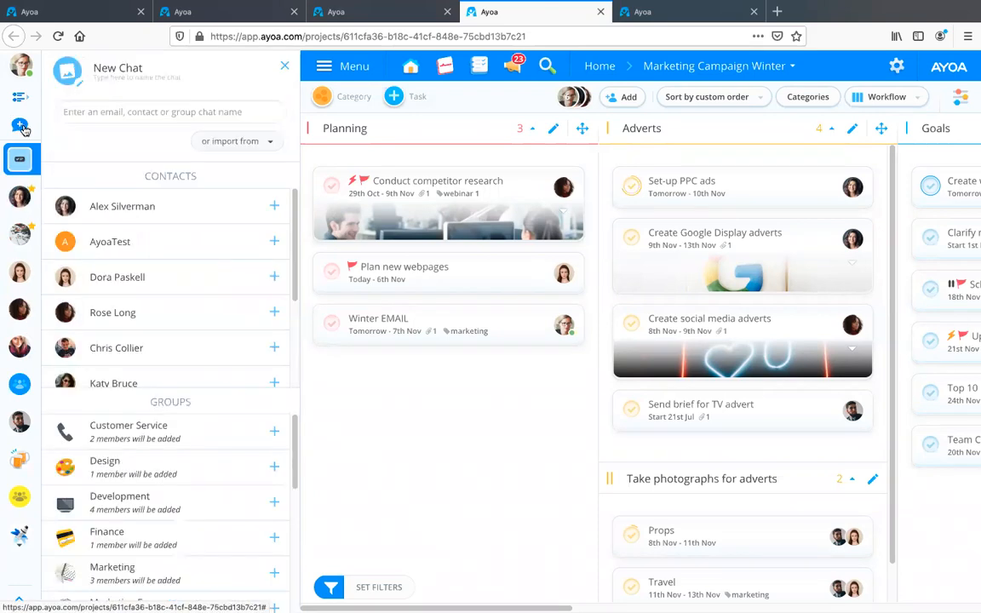
{"action": "left_click", "coordinate": [274, 208]}
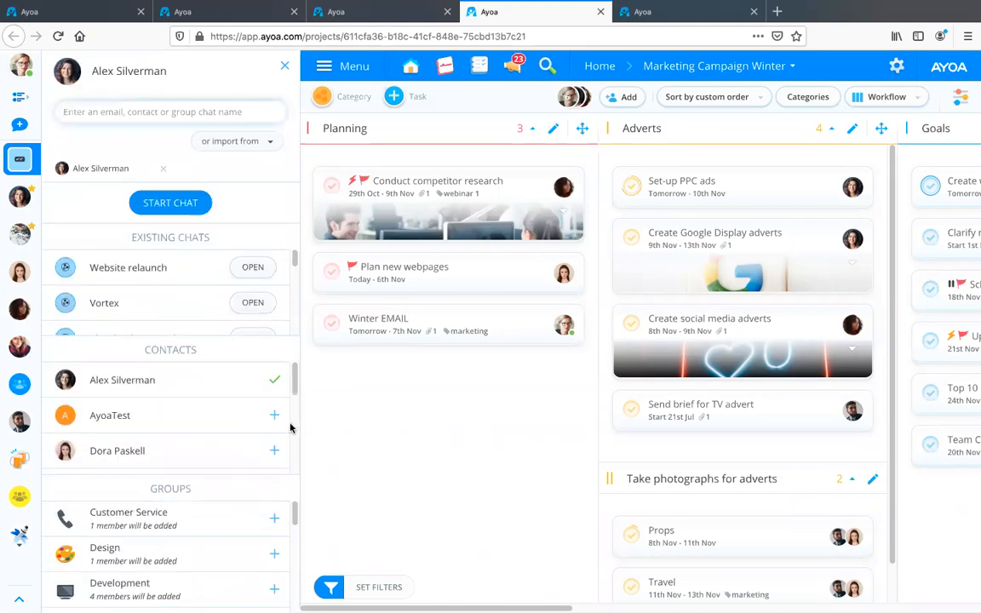
{"action": "left_click", "coordinate": [275, 450]}
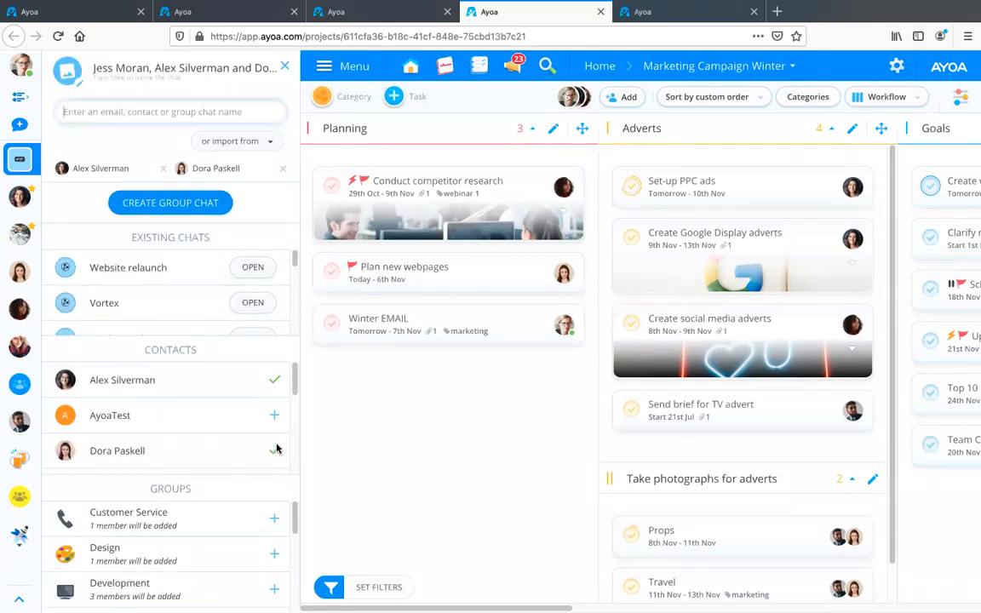
{"action": "left_click", "coordinate": [186, 205]}
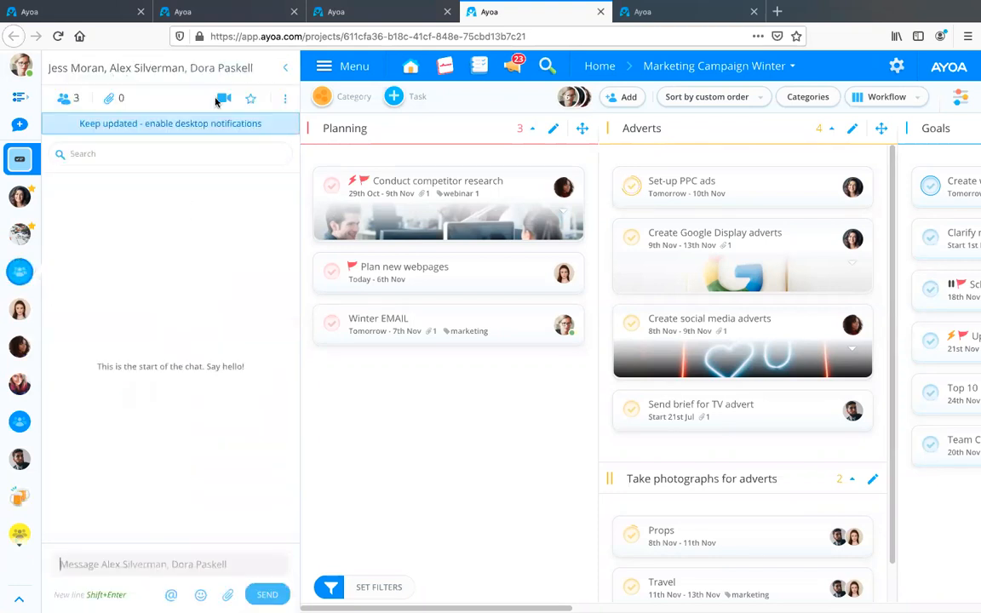
{"action": "left_click", "coordinate": [223, 98]}
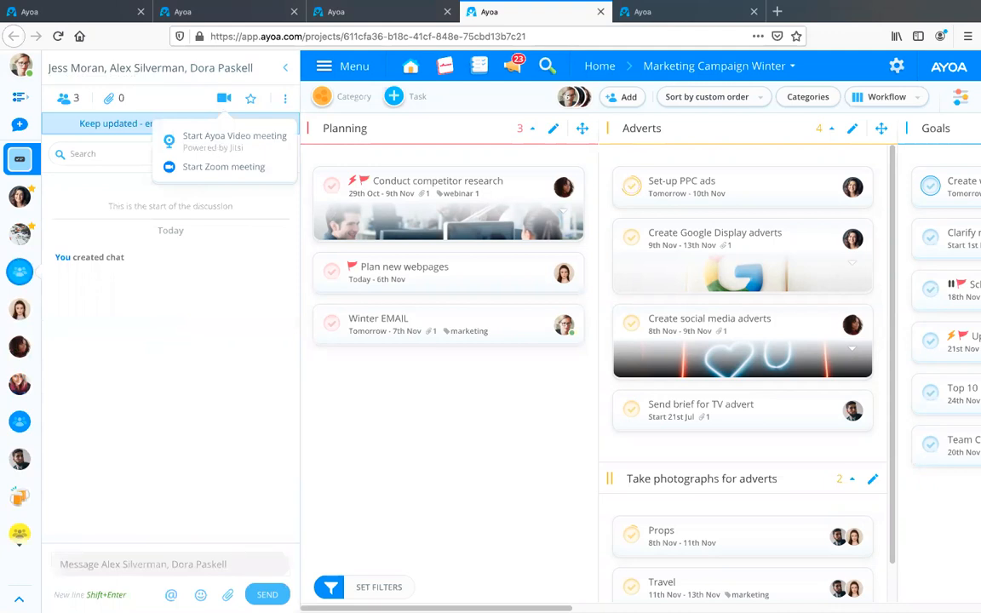
{"action": "left_click", "coordinate": [286, 72]}
{"action": "left_click", "coordinate": [286, 73]}
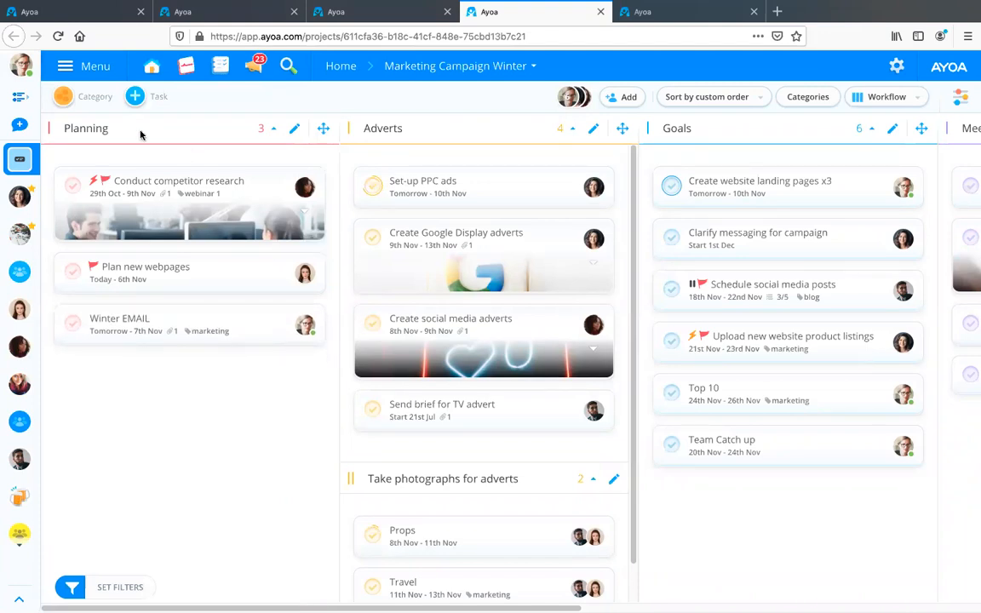
Review the Marketing Campaign Winter task board's member list and its video meeting options.
{"action": "left_click", "coordinate": [570, 98]}
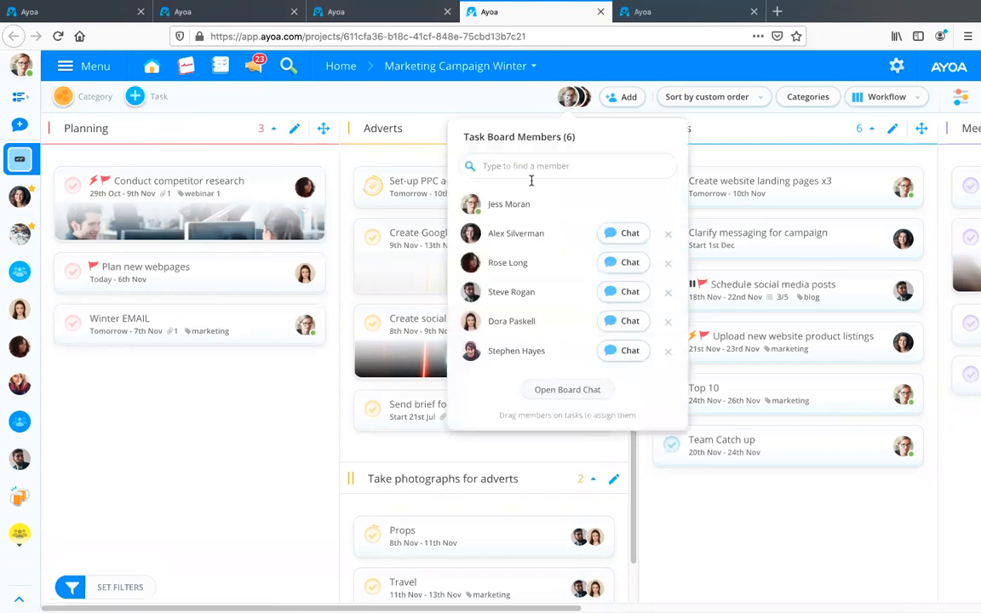
{"action": "left_click", "coordinate": [228, 403]}
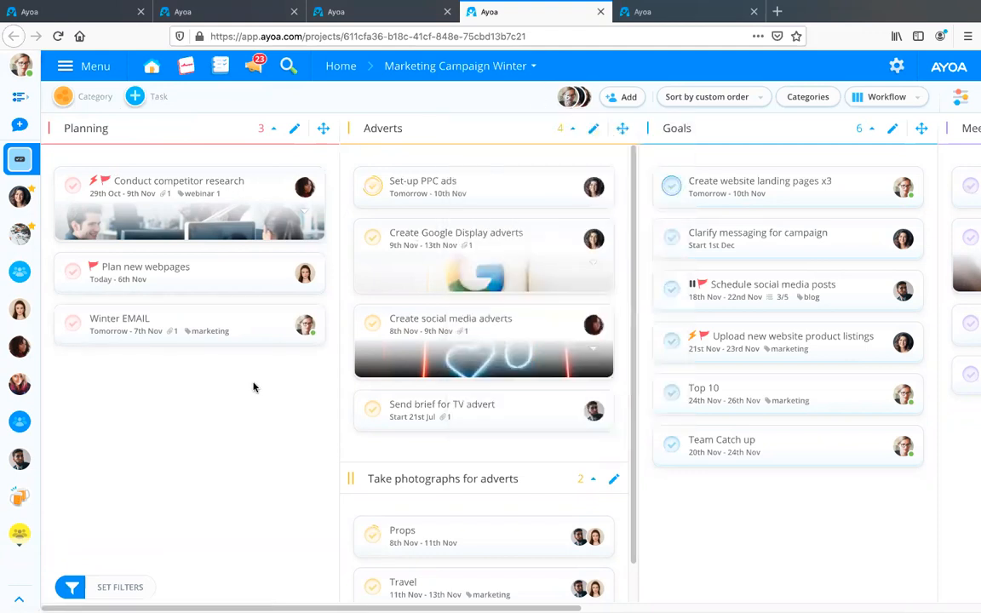
{"action": "left_click", "coordinate": [960, 98]}
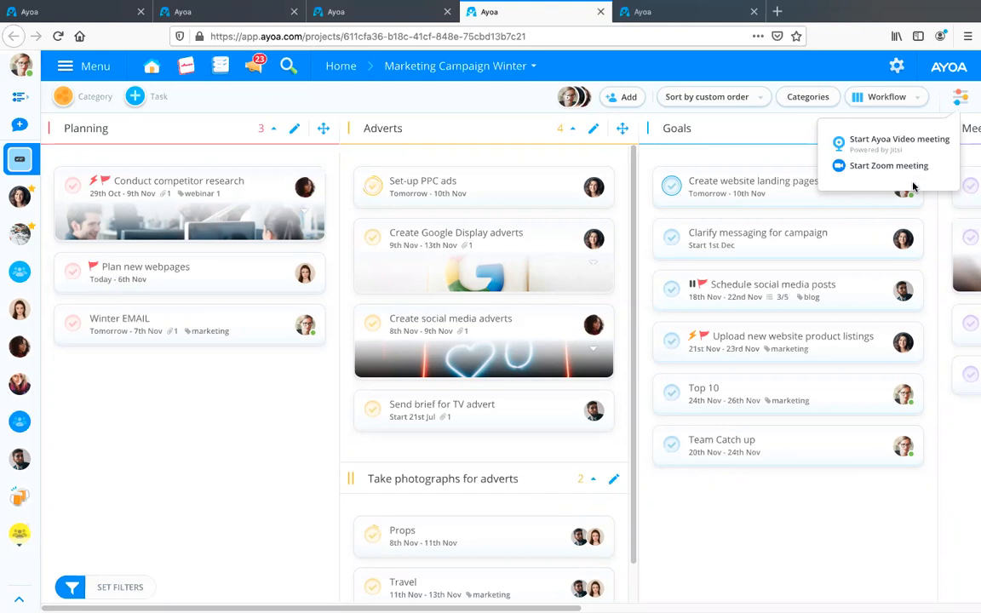
{"action": "left_click", "coordinate": [569, 96]}
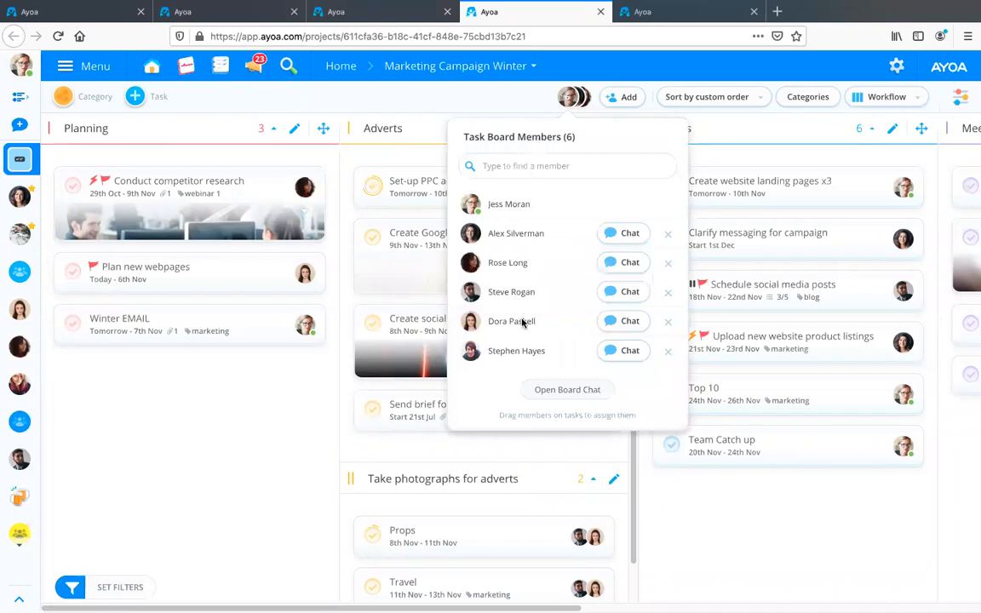
{"action": "left_click", "coordinate": [760, 531]}
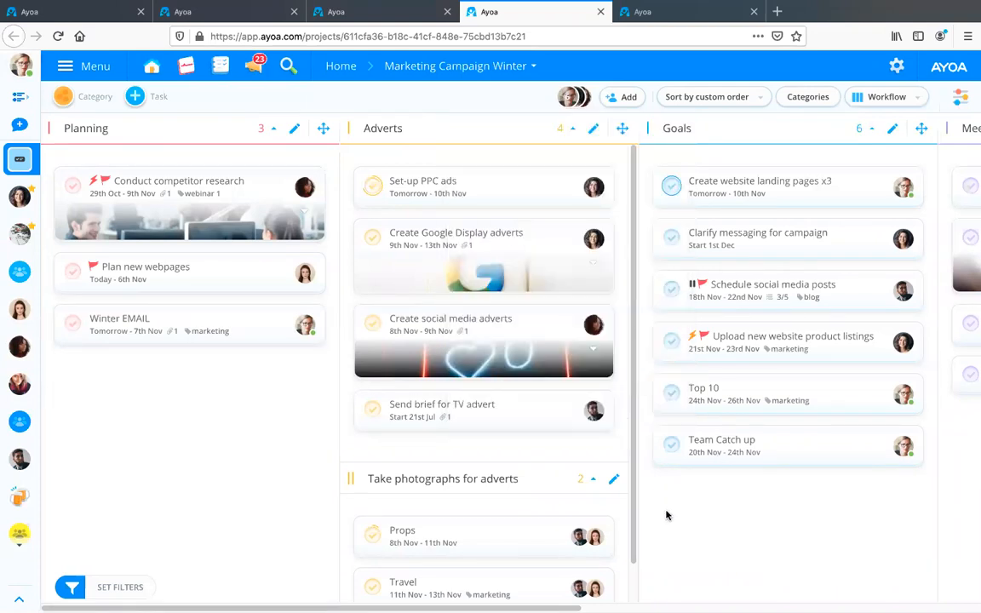
{"action": "left_click", "coordinate": [958, 100]}
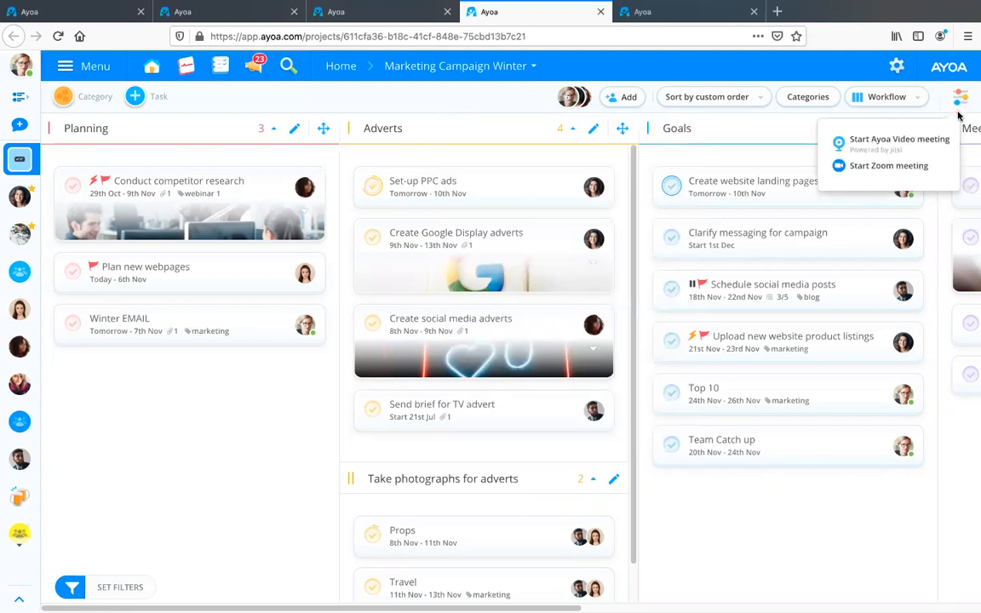
Switch to the Marketing Campaign - Winter 2020 mind map and review its member list and video meeting options.
{"action": "left_click", "coordinate": [313, 12]}
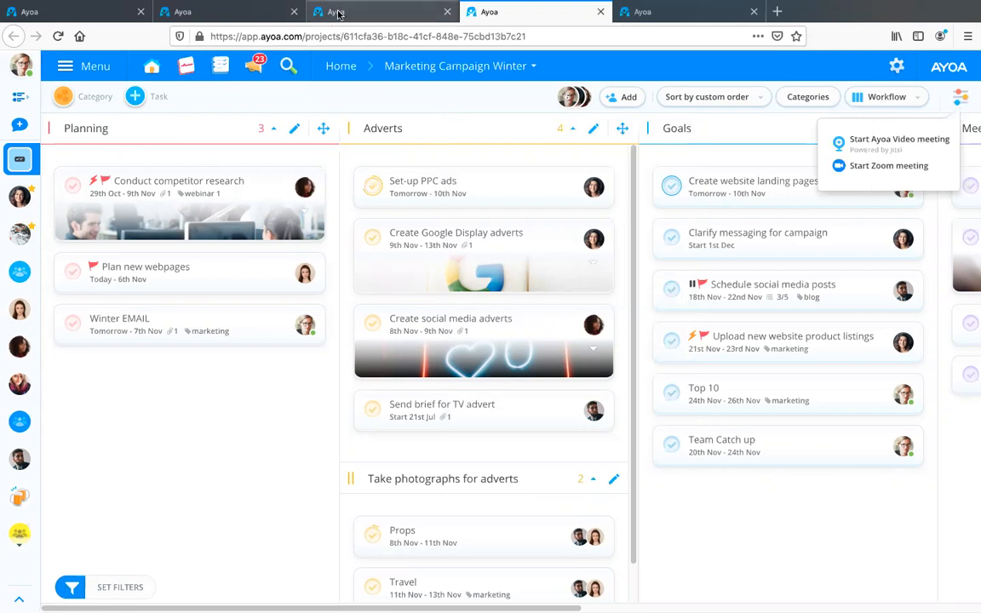
{"action": "left_click", "coordinate": [271, 13]}
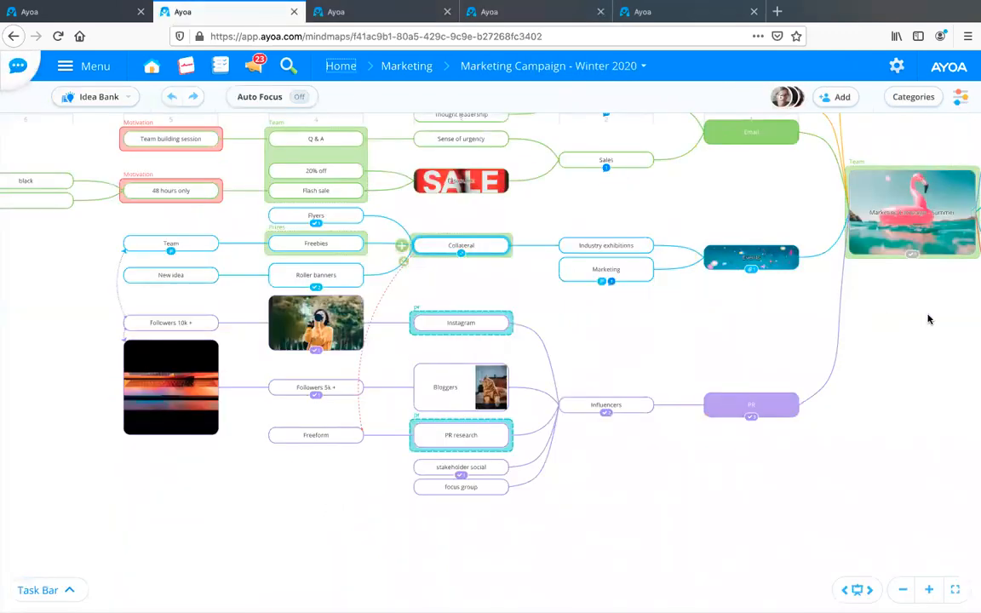
{"action": "left_click_drag", "start_coordinate": [632, 400], "coordinate": [520, 370]}
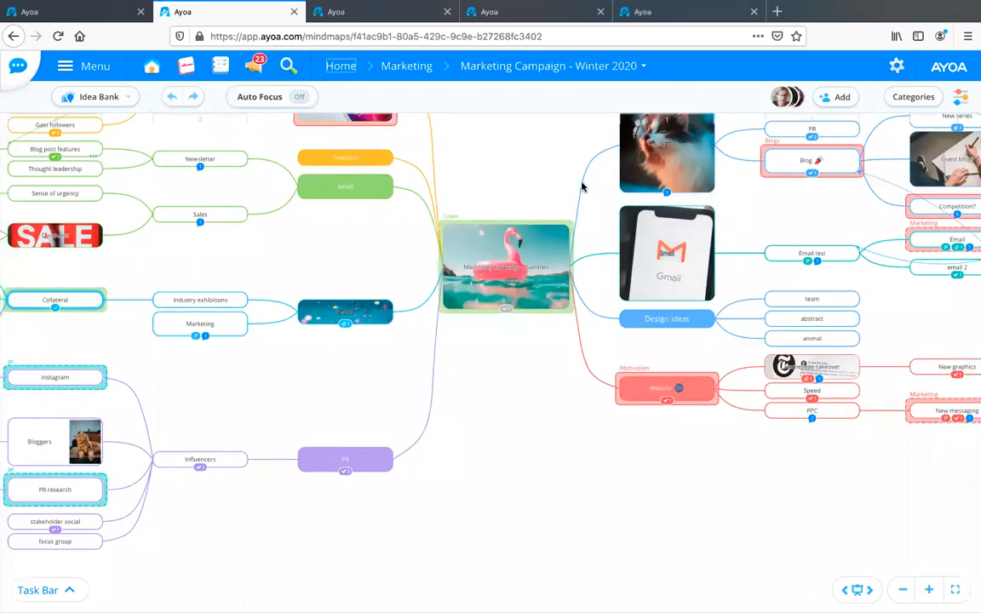
{"action": "left_click", "coordinate": [785, 98]}
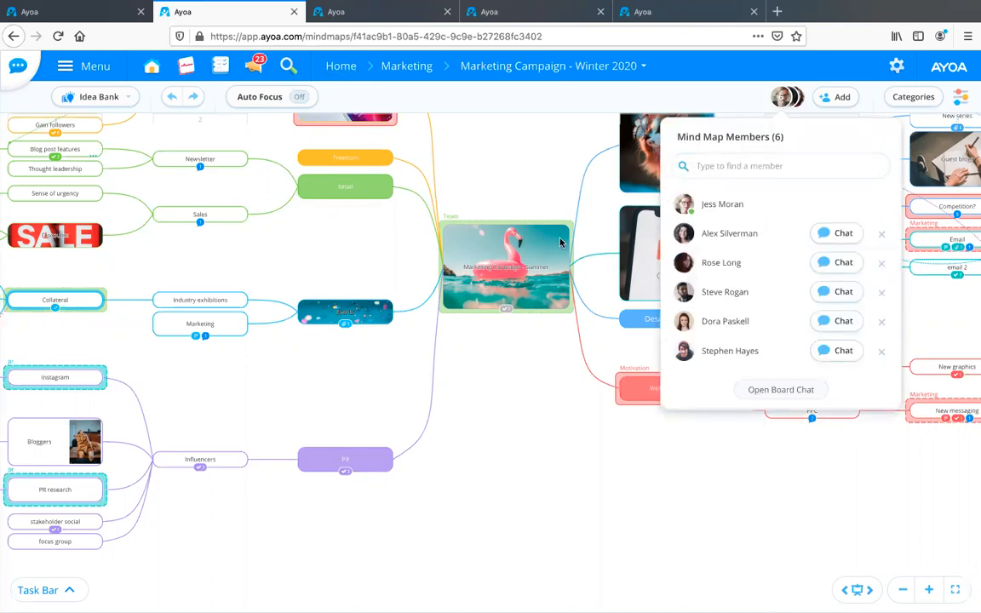
{"action": "left_click", "coordinate": [486, 368]}
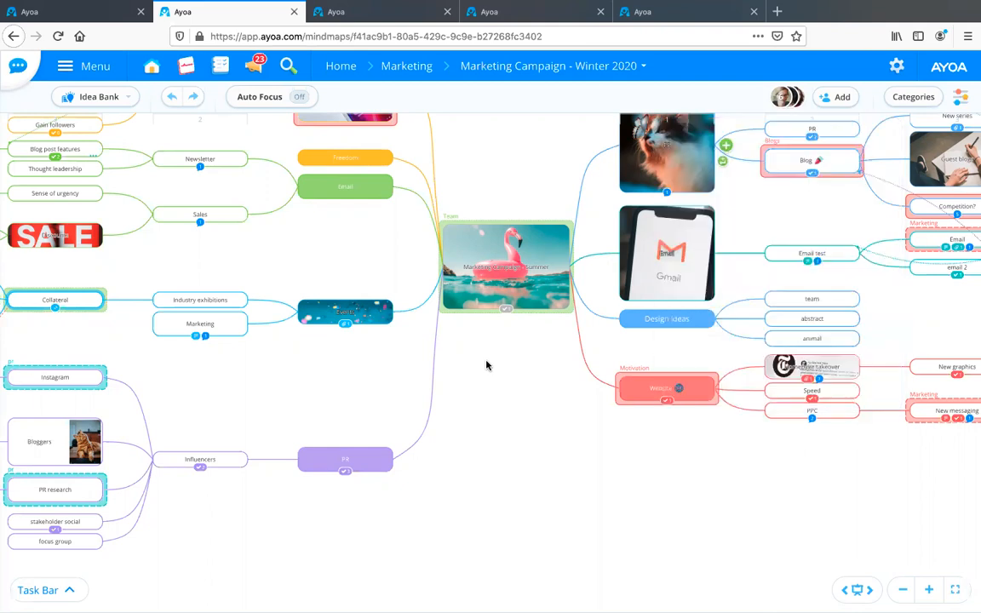
{"action": "left_click", "coordinate": [958, 98]}
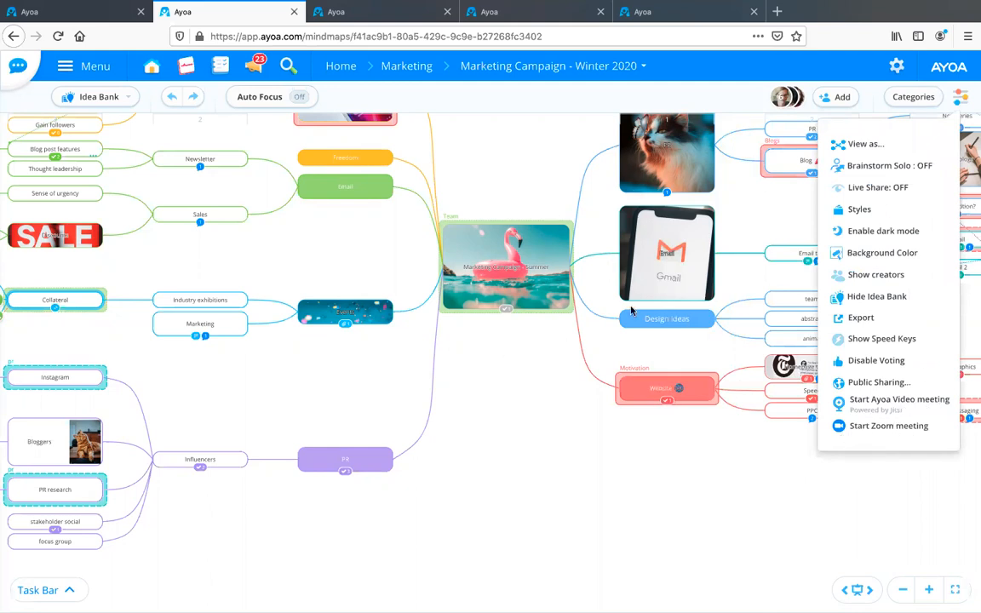
{"action": "left_click", "coordinate": [782, 98]}
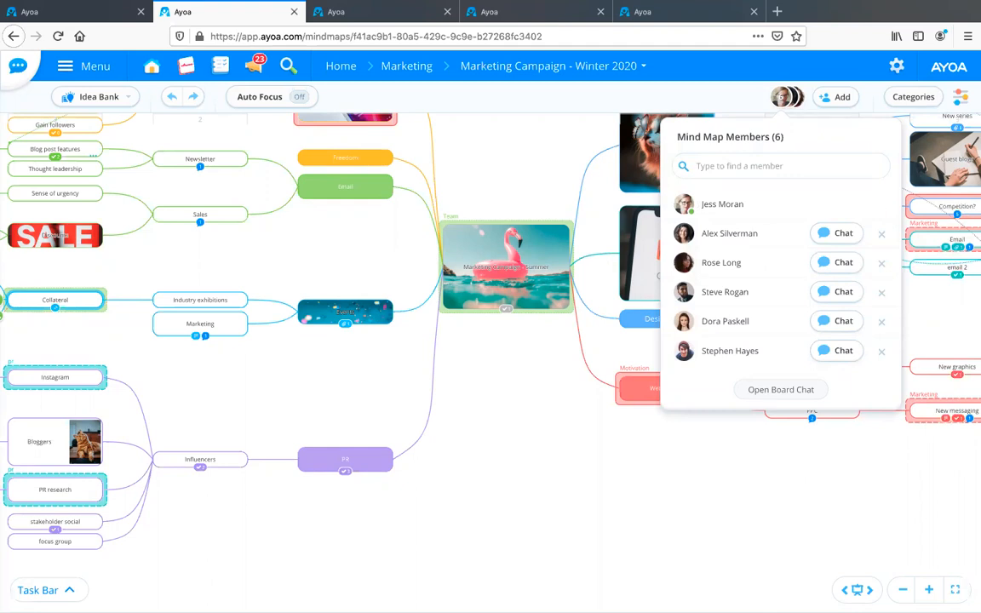
{"action": "left_click", "coordinate": [780, 99]}
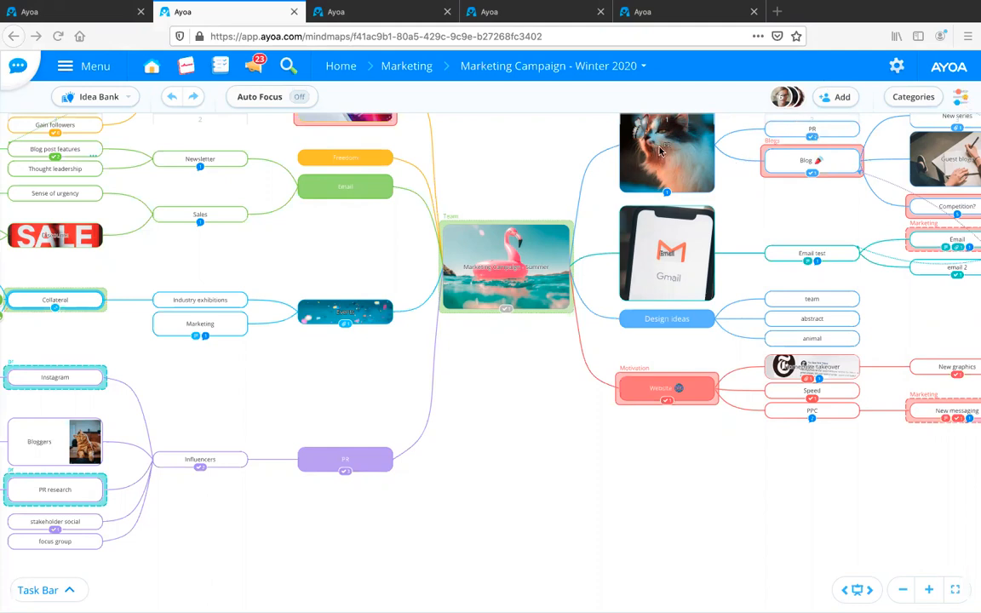
View the direct chat with the second listed mind map member, opened from the member list, and collapse it.
{"action": "left_click", "coordinate": [791, 101]}
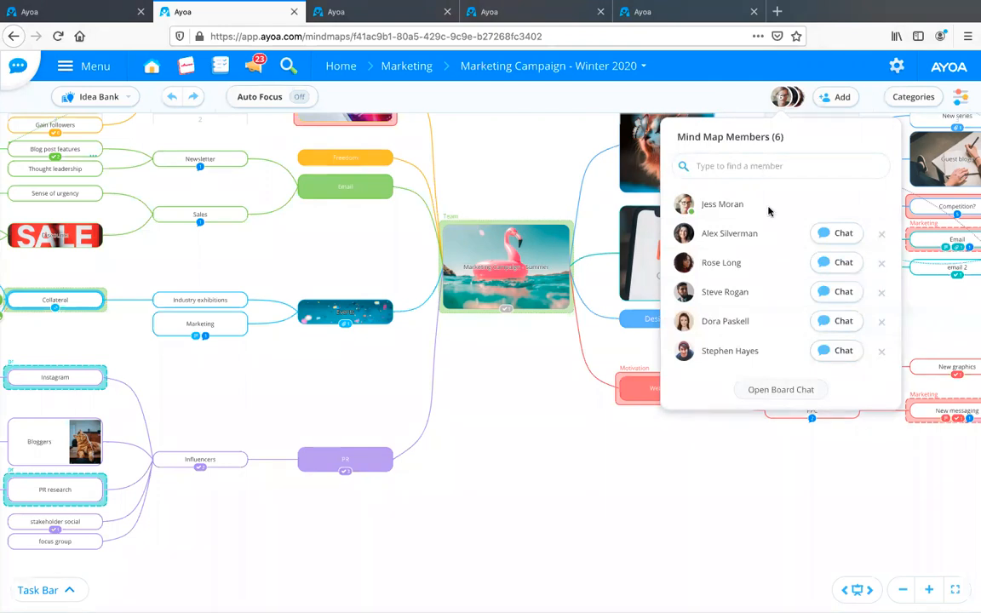
{"action": "left_click", "coordinate": [837, 236]}
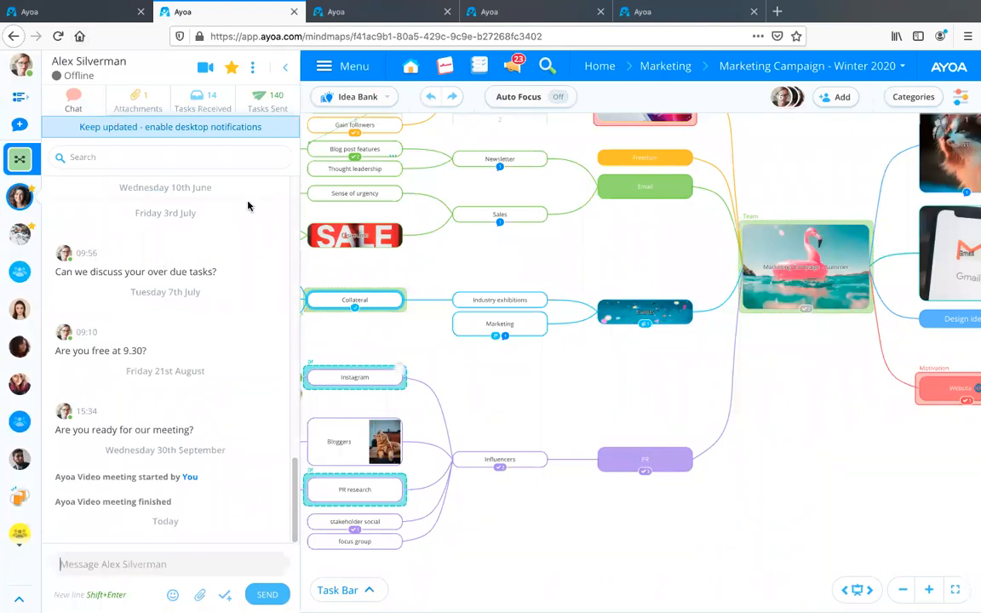
{"action": "left_click", "coordinate": [284, 66]}
Open the board chat for all members of the Marketing Campaign - Winter 2020 mind map.
{"action": "left_click", "coordinate": [785, 96]}
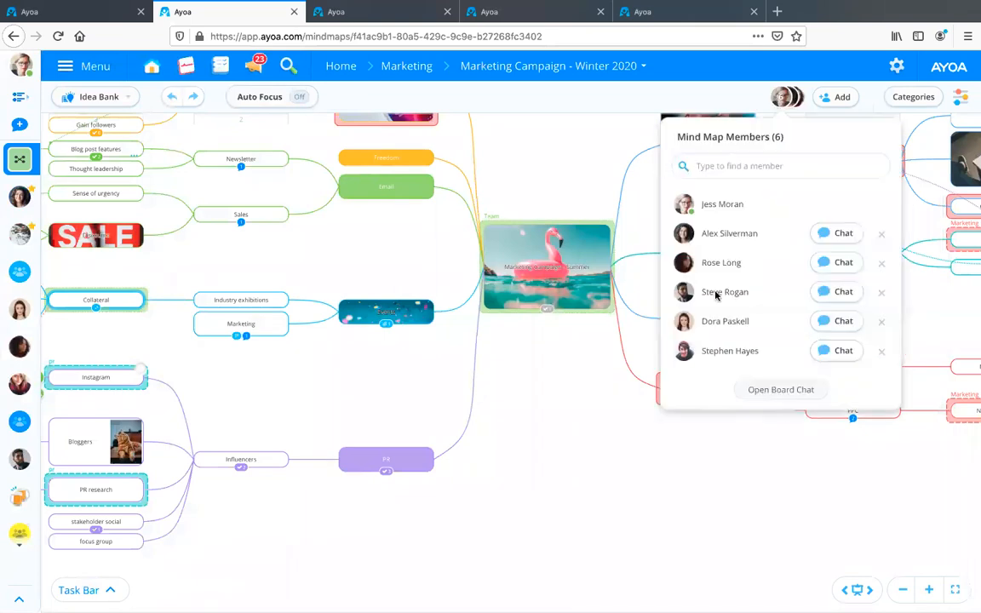
{"action": "left_click", "coordinate": [771, 396]}
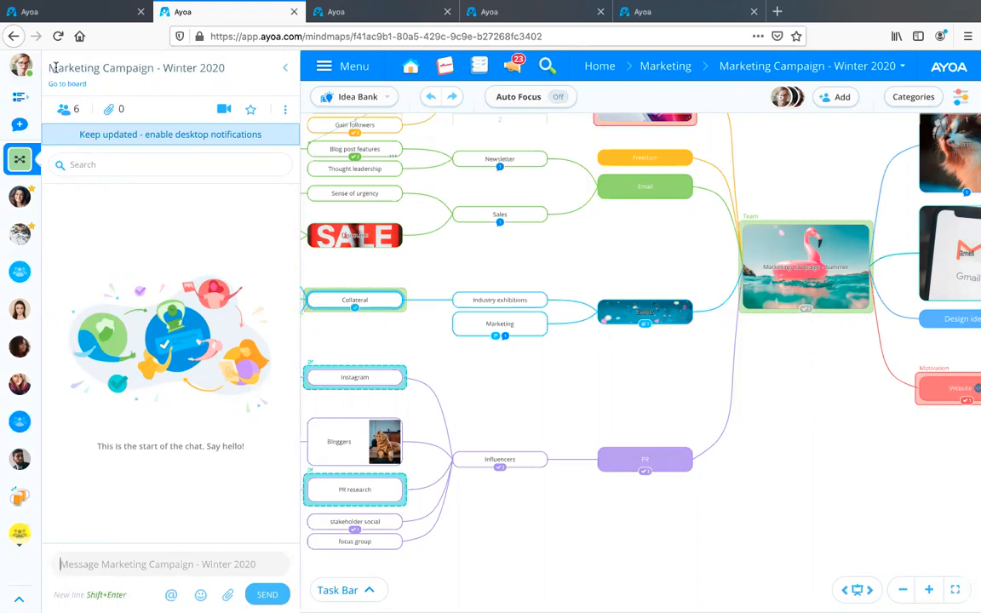
{"action": "left_click_drag", "start_coordinate": [49, 68], "coordinate": [230, 66]}
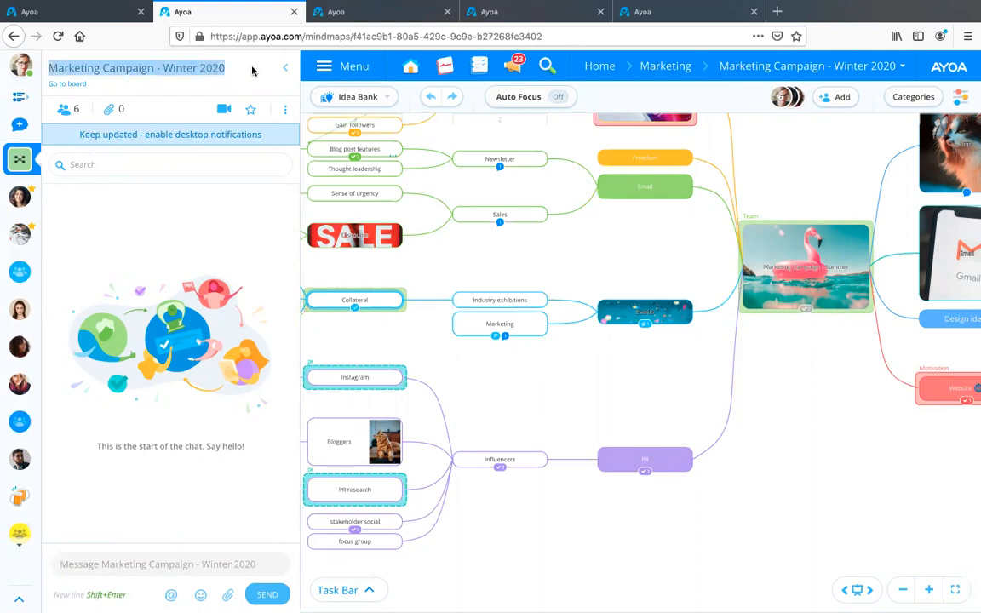
{"action": "left_click", "coordinate": [133, 88]}
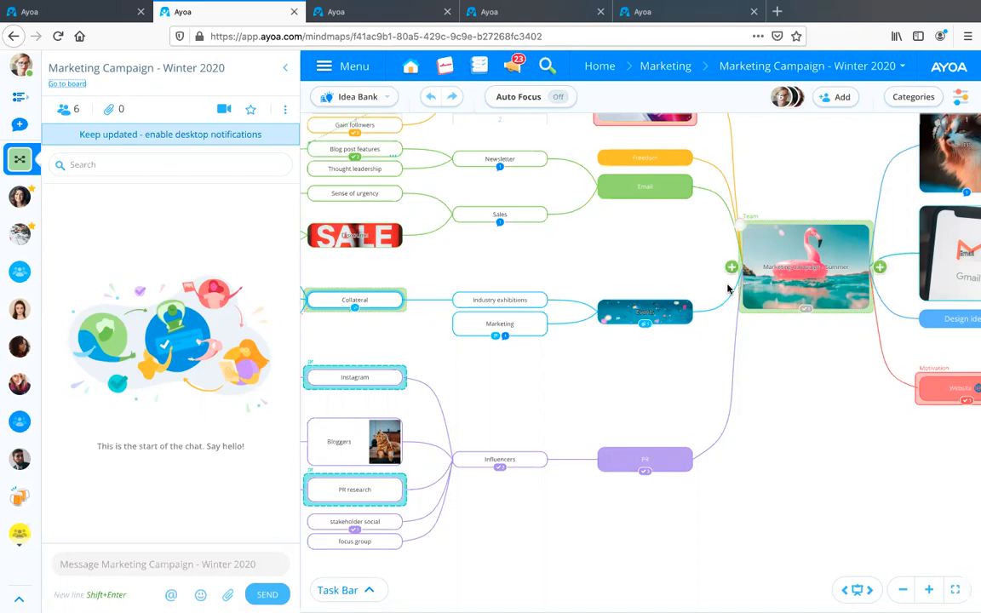
Send the message "What do you think?" in the mind map's board chat and collapse the chat.
{"action": "left_click", "coordinate": [134, 565]}
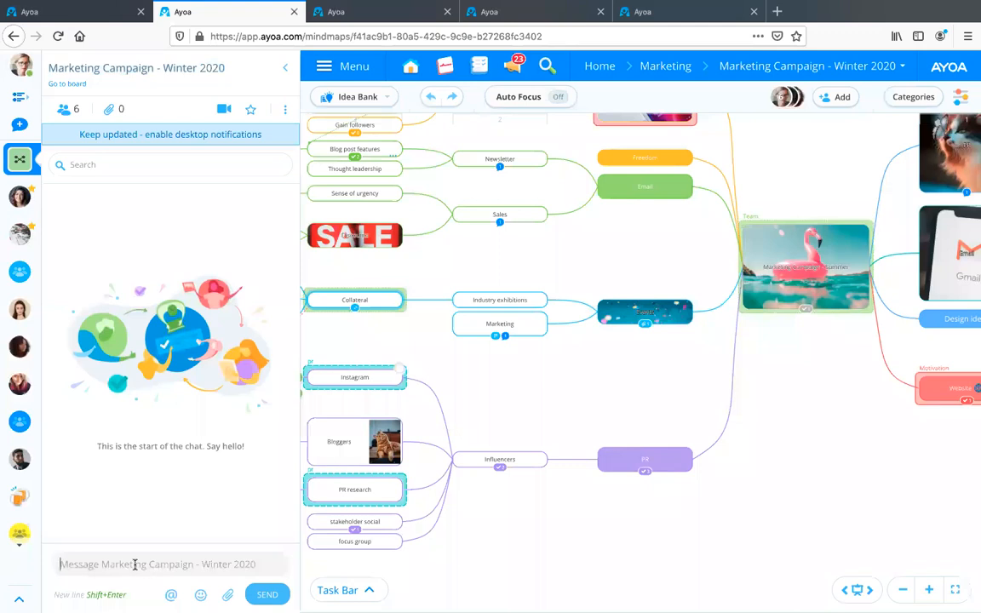
{"action": "type", "text": "W"}
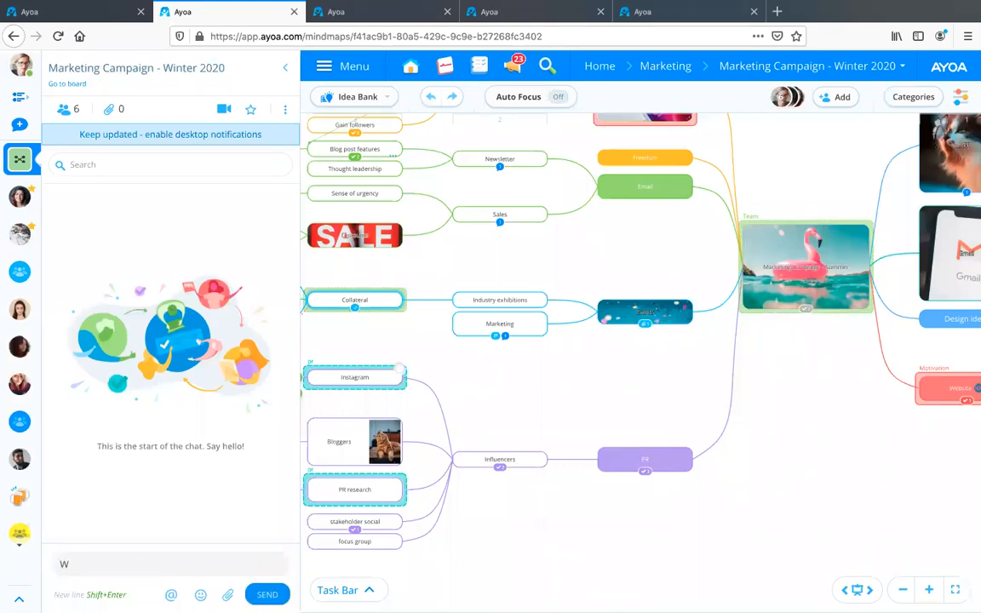
{"action": "type", "text": "hat do you think?"}
{"action": "left_click", "coordinate": [260, 594]}
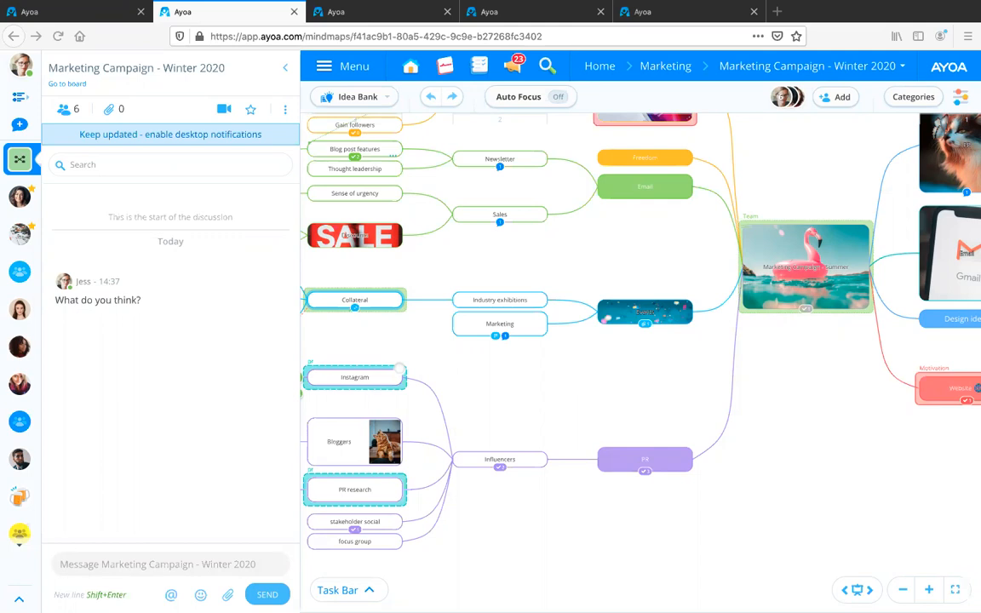
{"action": "left_click", "coordinate": [286, 75]}
{"action": "left_click", "coordinate": [284, 74]}
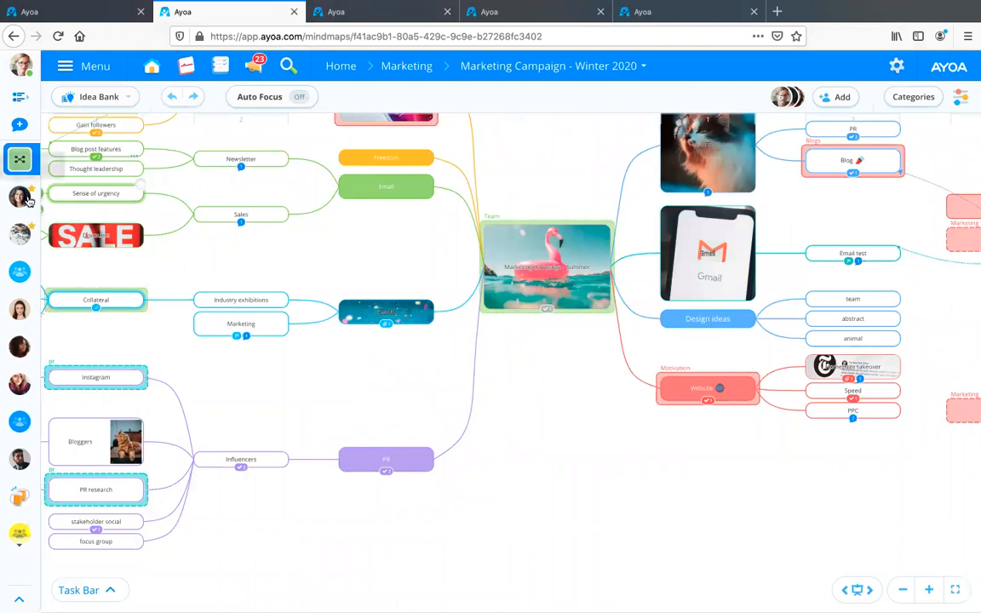
Search the direct chat with the first starred contact for "task", look through the matching messages, clear the search and collapse the chat.
{"action": "left_click", "coordinate": [30, 195]}
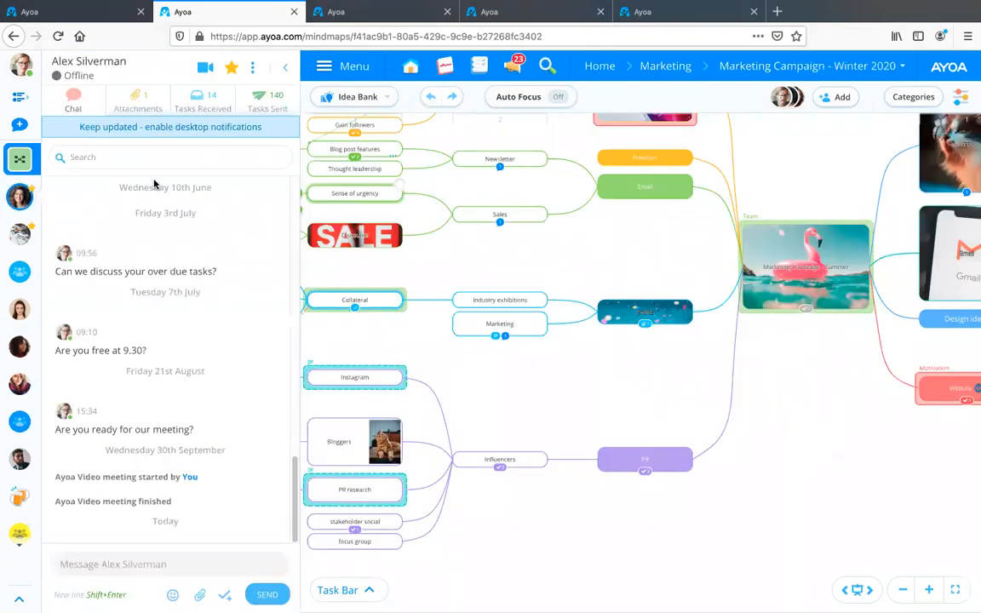
{"action": "left_click", "coordinate": [78, 158]}
{"action": "type", "text": "task"}
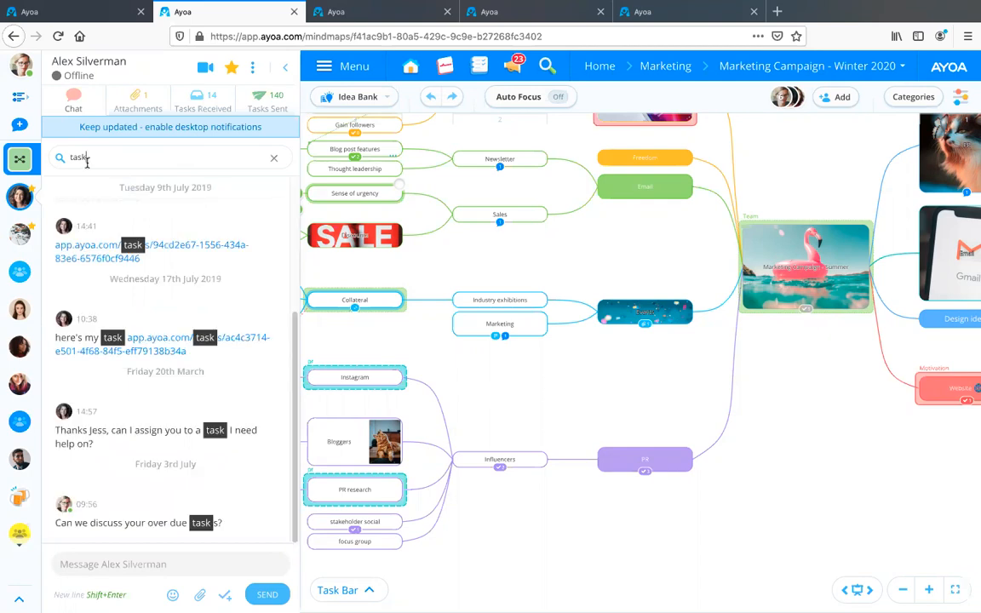
{"action": "scroll", "coordinate": [258, 444], "scroll_direction": "up", "scroll_amount": 2}
{"action": "scroll", "coordinate": [258, 443], "scroll_direction": "down", "scroll_amount": 2}
{"action": "scroll", "coordinate": [258, 444], "scroll_direction": "up", "scroll_amount": 3}
{"action": "scroll", "coordinate": [258, 444], "scroll_direction": "down", "scroll_amount": 3}
{"action": "left_click", "coordinate": [273, 157]}
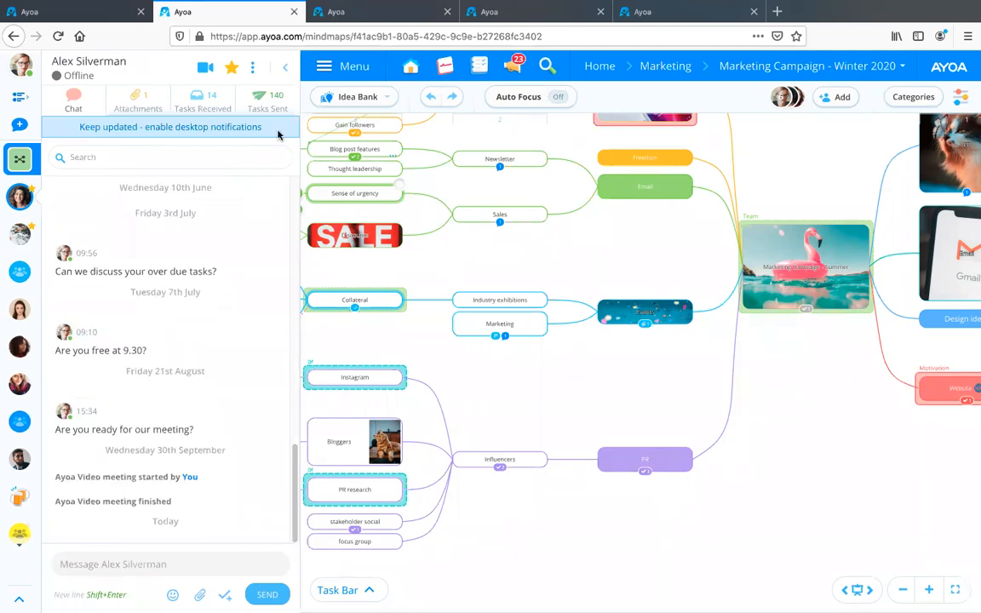
{"action": "left_click", "coordinate": [286, 67]}
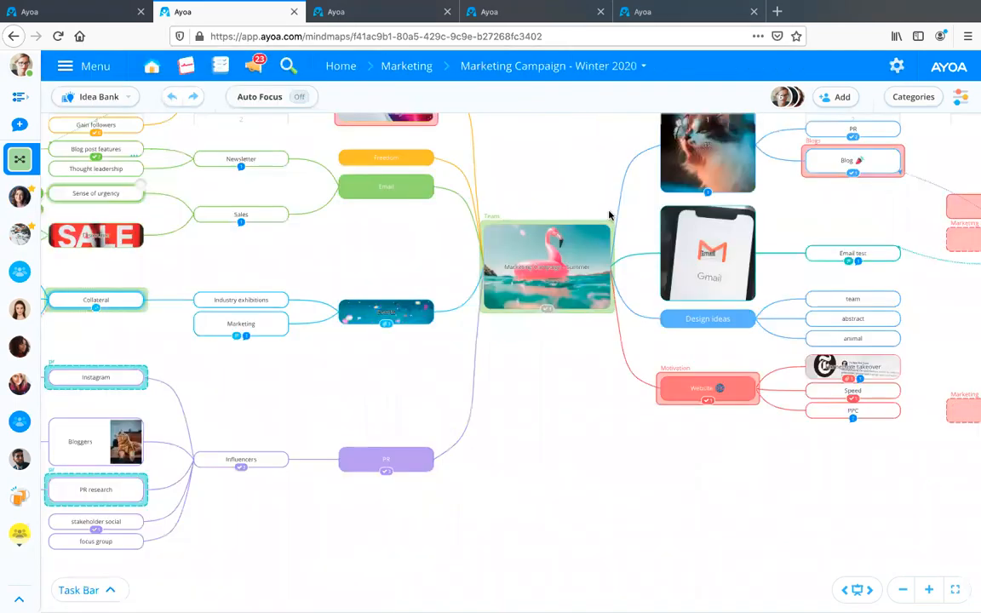
Start a new sketch as the image for the Winter email branch from its style settings.
{"action": "left_click_drag", "start_coordinate": [545, 145], "coordinate": [332, 209]}
{"action": "left_click_drag", "start_coordinate": [740, 368], "coordinate": [529, 313]}
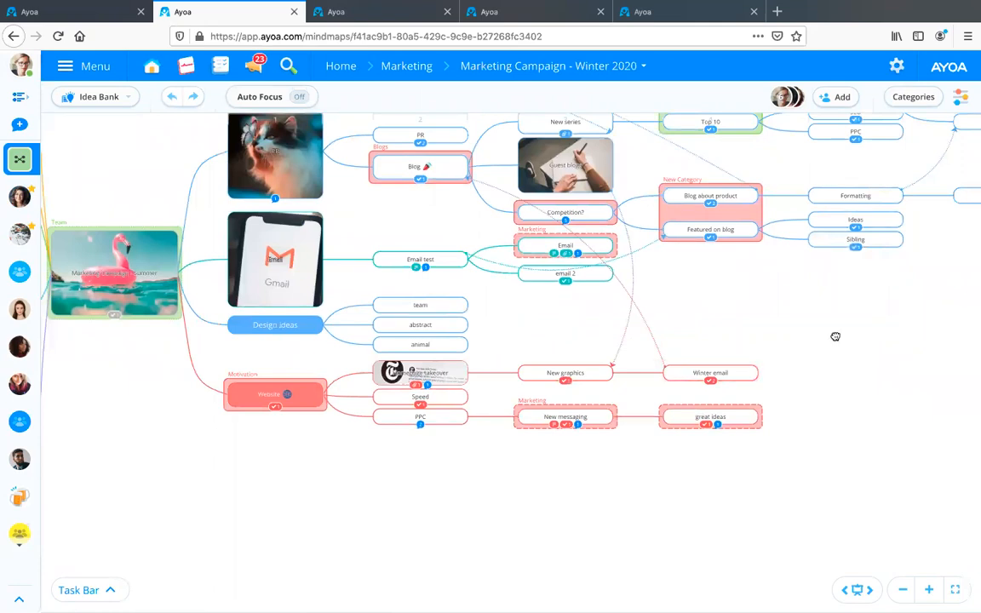
{"action": "left_click_drag", "start_coordinate": [704, 320], "coordinate": [656, 324]}
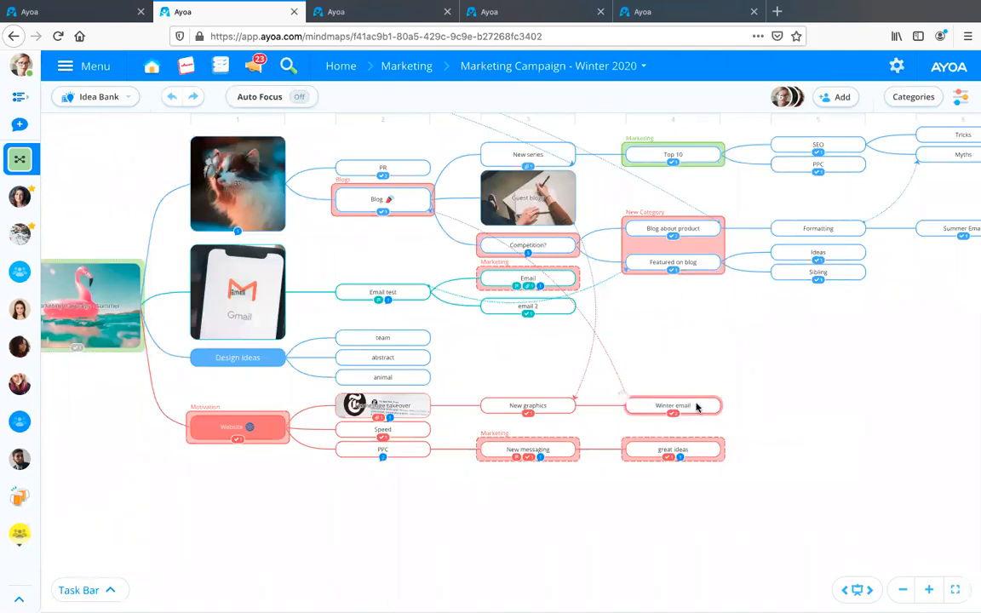
{"action": "scroll", "coordinate": [696, 405], "scroll_direction": "up", "scroll_amount": 2}
{"action": "scroll", "coordinate": [647, 264], "scroll_direction": "down", "scroll_amount": 1}
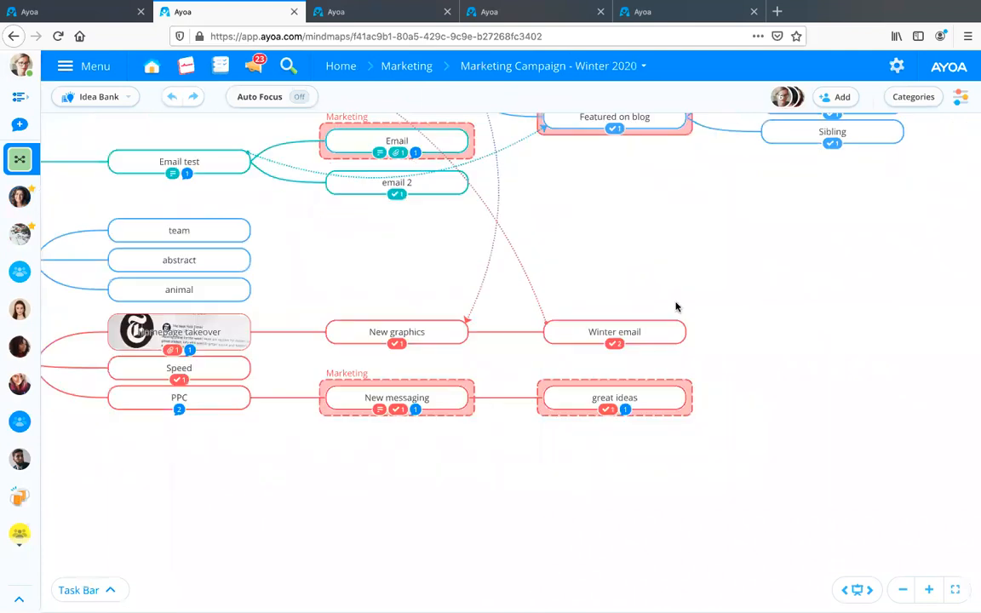
{"action": "left_click", "coordinate": [655, 331]}
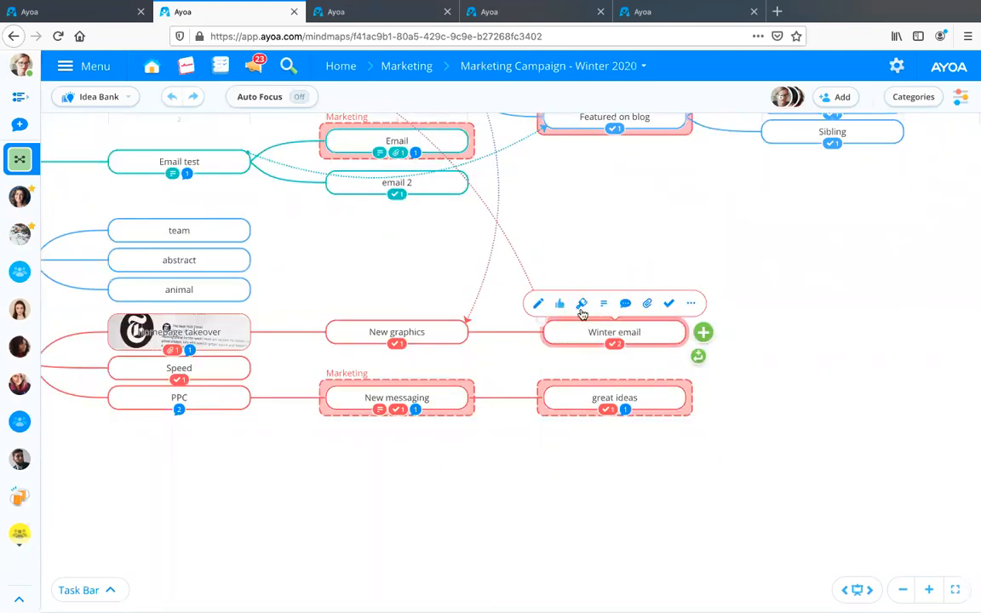
{"action": "left_click", "coordinate": [582, 306]}
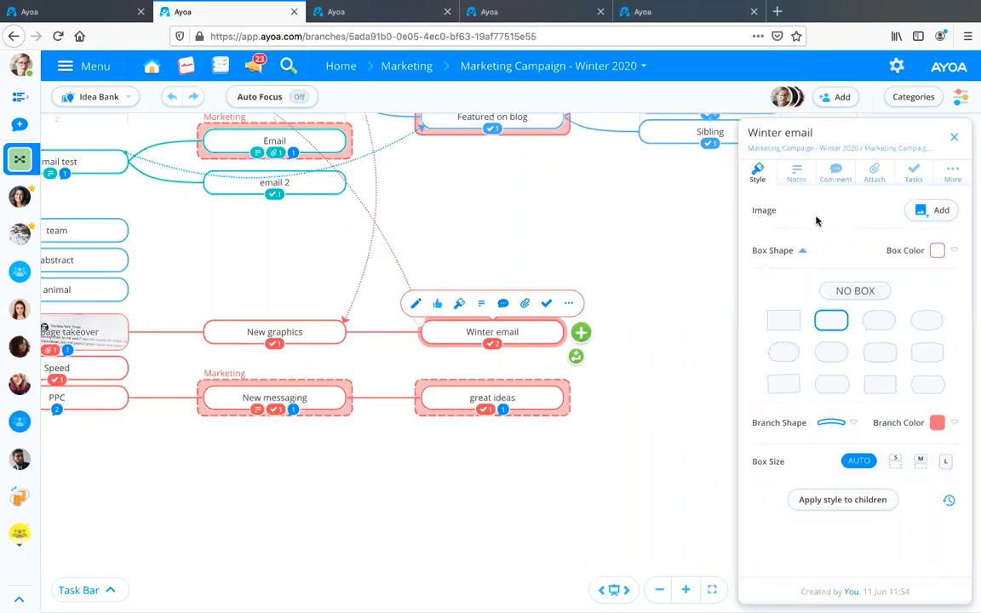
{"action": "left_click", "coordinate": [923, 214]}
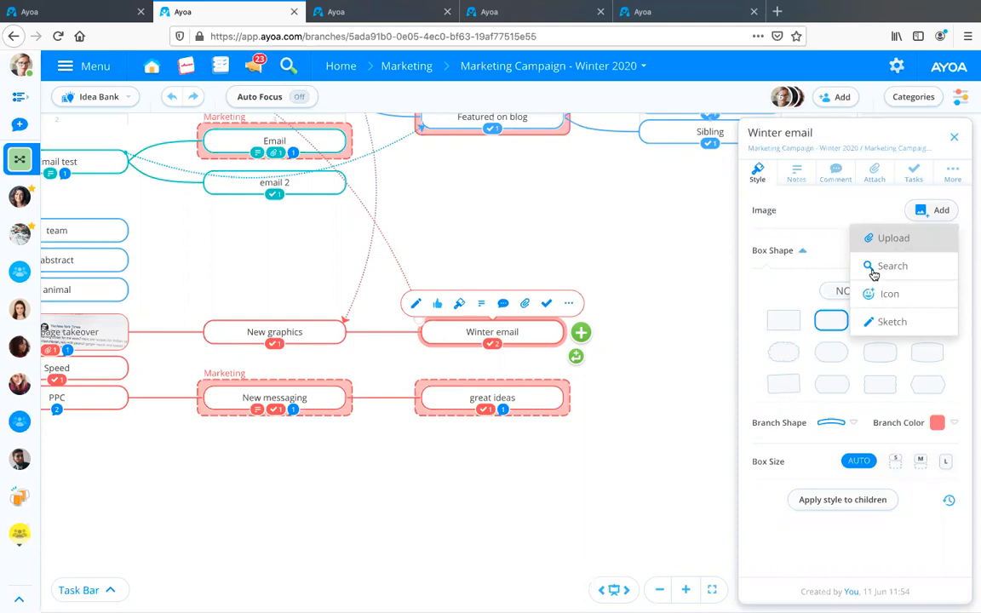
{"action": "left_click", "coordinate": [898, 324]}
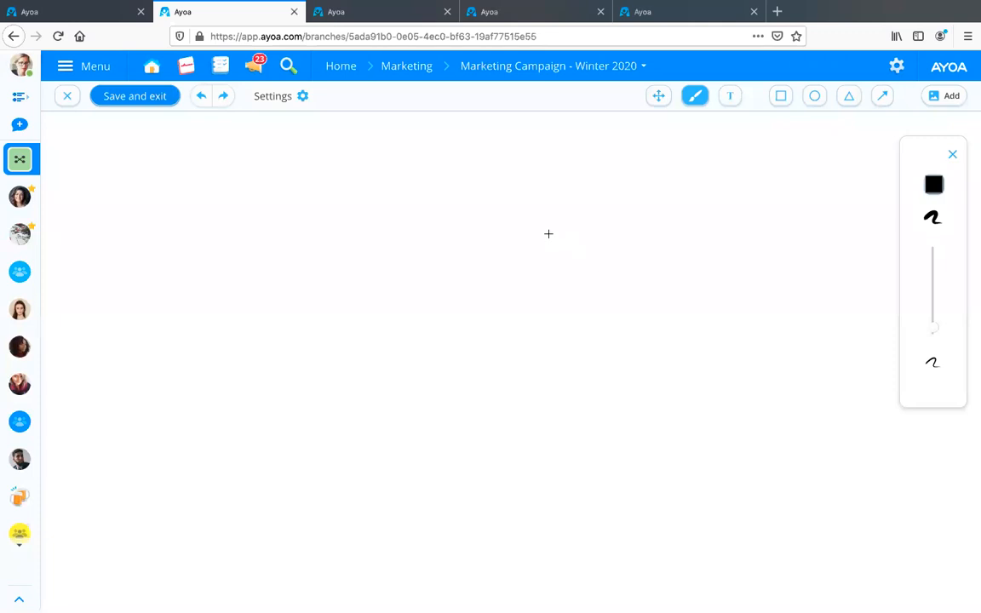
Draw a large green, nearly square rectangle with a thin red outline in the middle of the sketch canvas.
{"action": "left_click", "coordinate": [813, 100]}
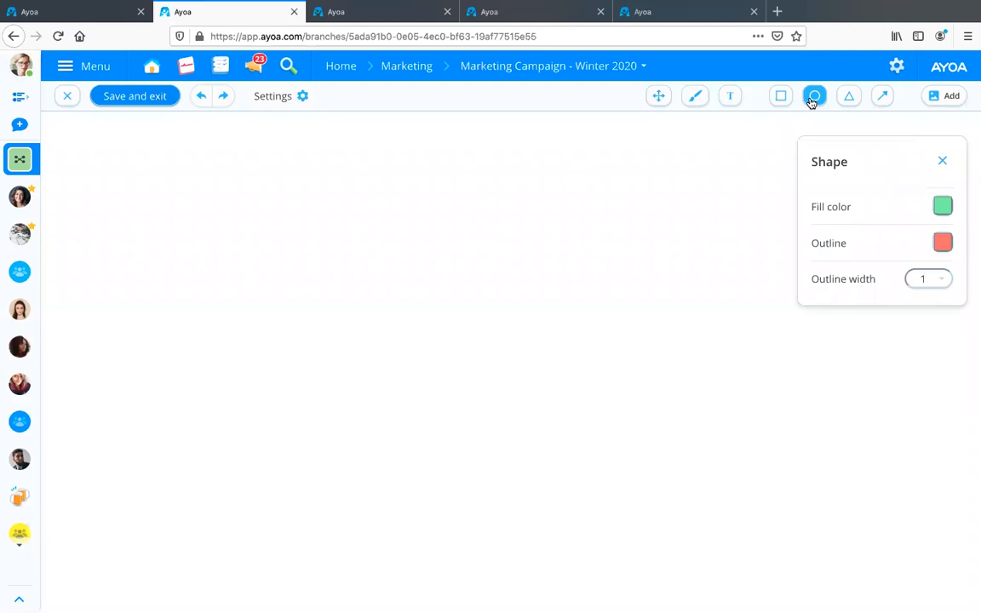
{"action": "left_click", "coordinate": [779, 98]}
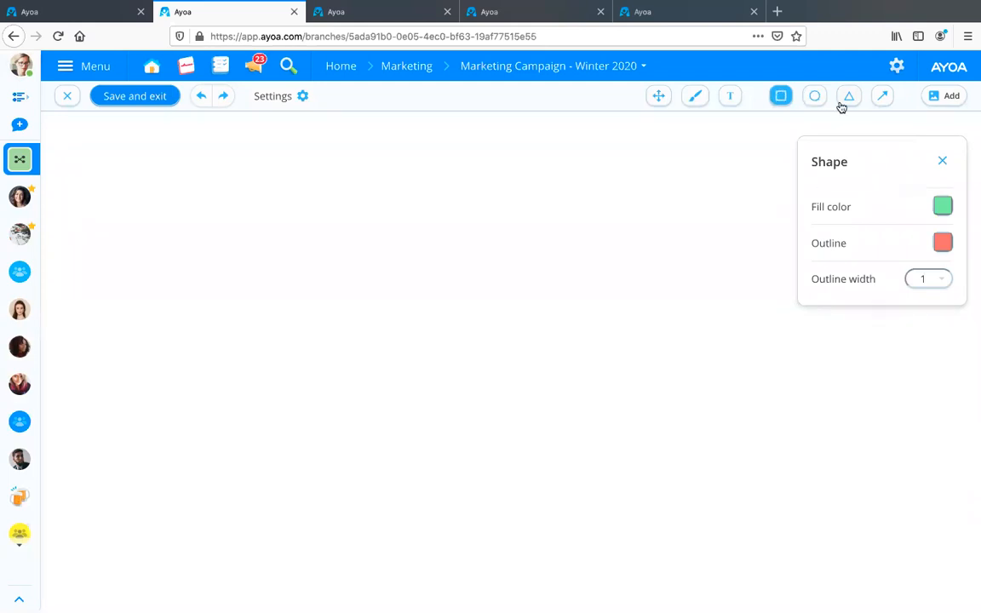
{"action": "left_click_drag", "start_coordinate": [409, 232], "coordinate": [586, 384]}
Draw a small circle in the lower-left corner of the green rectangle and fill it with bright pink.
{"action": "left_click", "coordinate": [817, 98]}
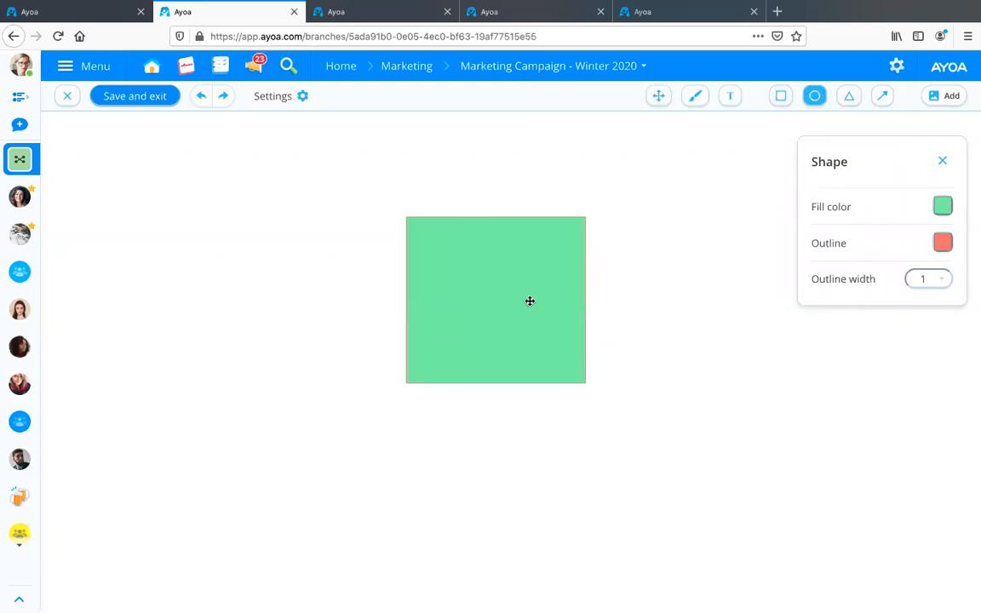
{"action": "mouse_move", "coordinate": [425, 338]}
{"action": "left_mouse_down"}
{"action": "mouse_move", "coordinate": [444, 360]}
{"action": "mouse_move", "coordinate": [471, 350]}
{"action": "left_mouse_up"}
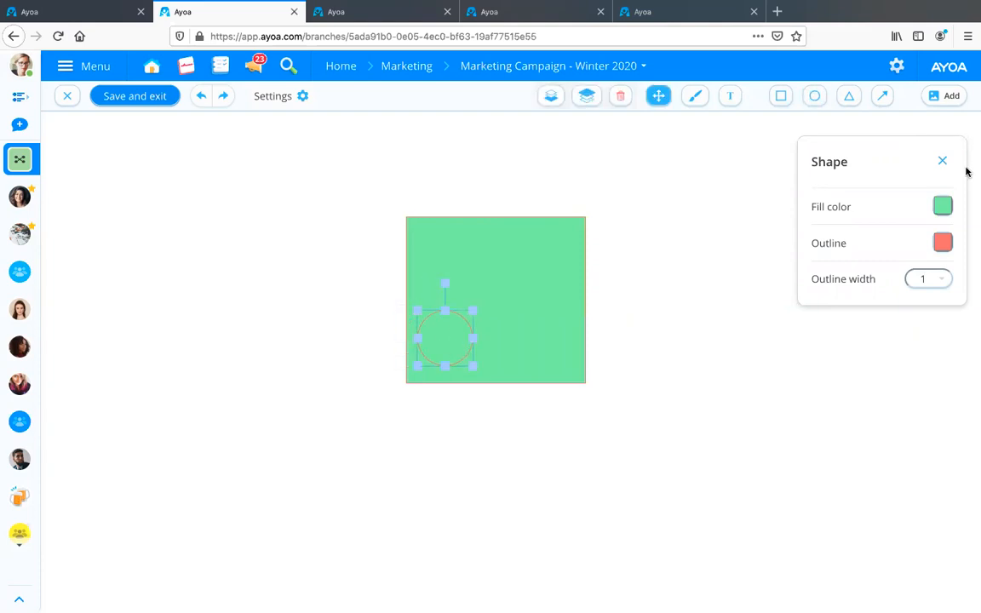
{"action": "left_click", "coordinate": [942, 206]}
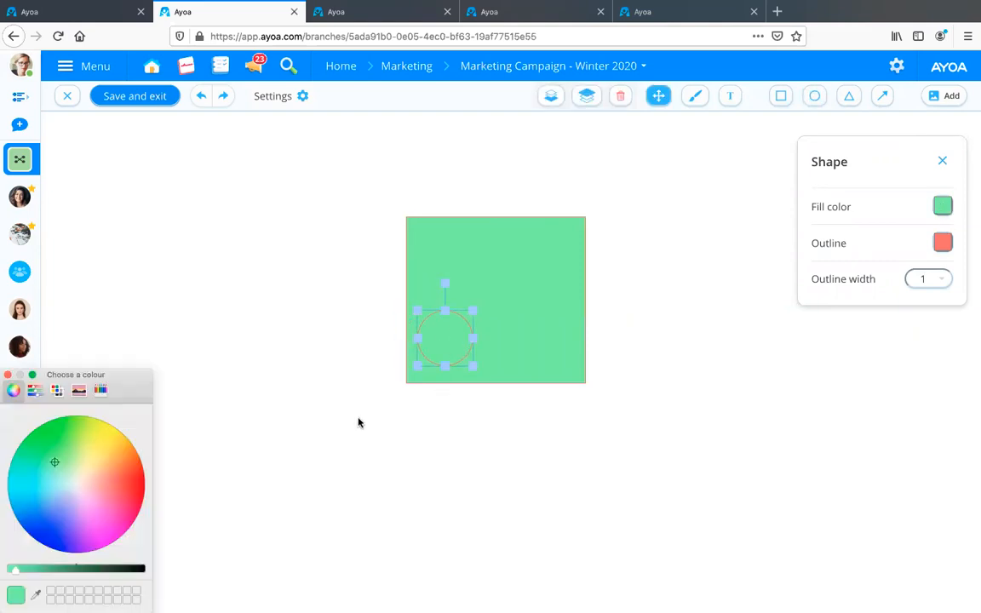
{"action": "left_click", "coordinate": [135, 485]}
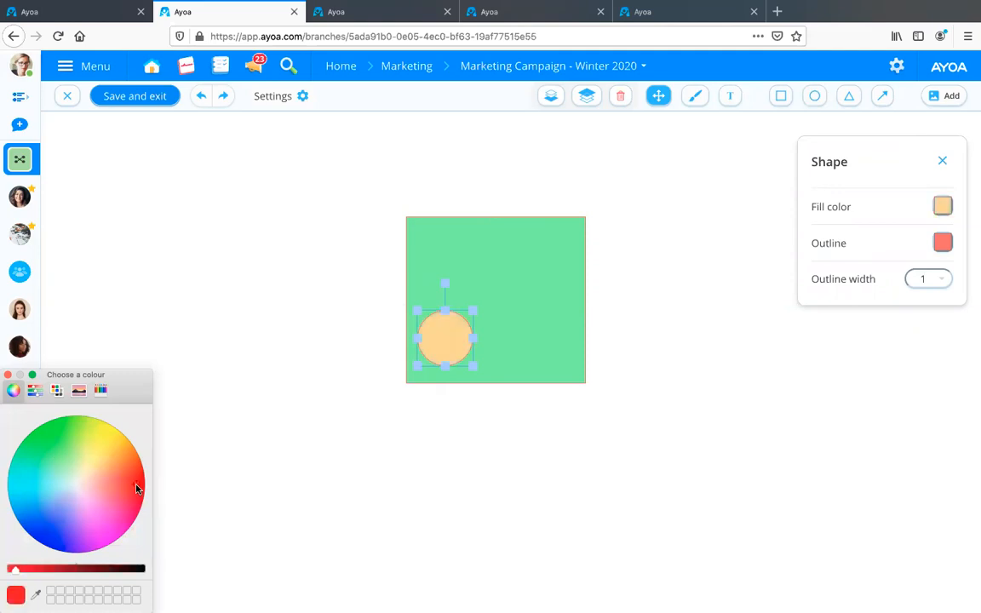
{"action": "left_click", "coordinate": [127, 516]}
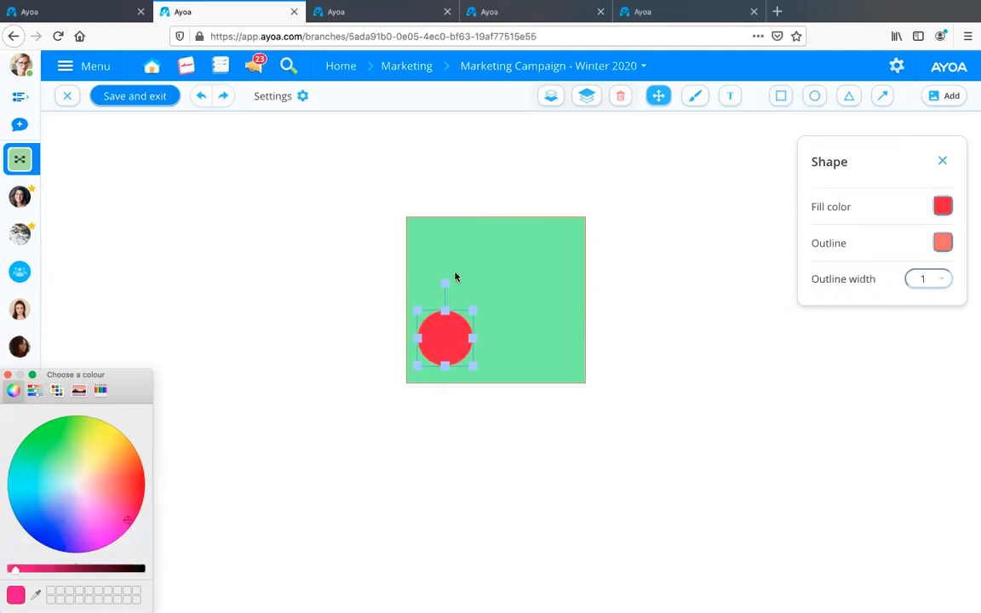
Add a pink triangle in the green rectangle's upper-right corner and a horizontal black arrow pointing towards it.
{"action": "left_click", "coordinate": [816, 99]}
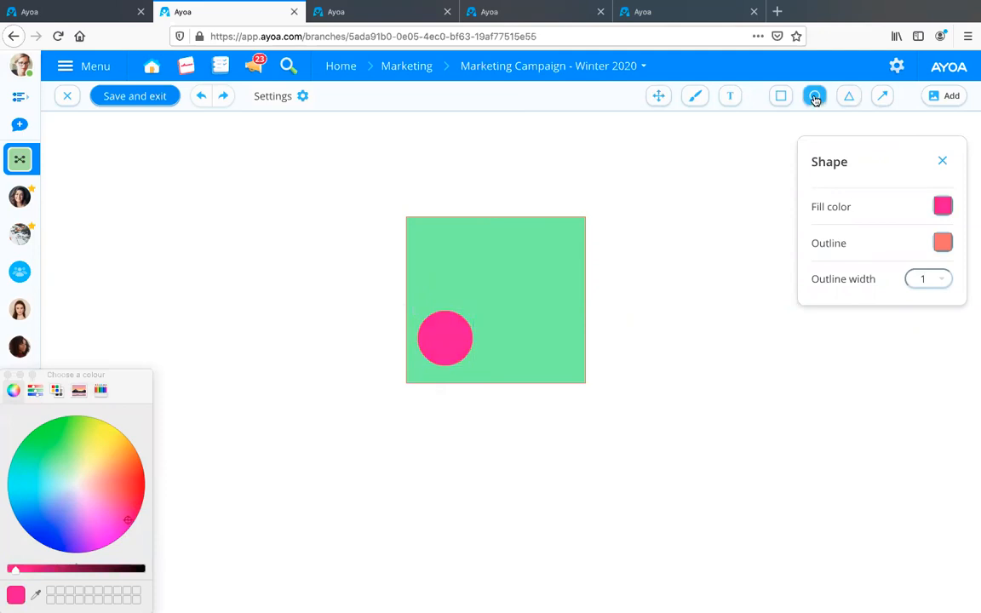
{"action": "left_click", "coordinate": [848, 97]}
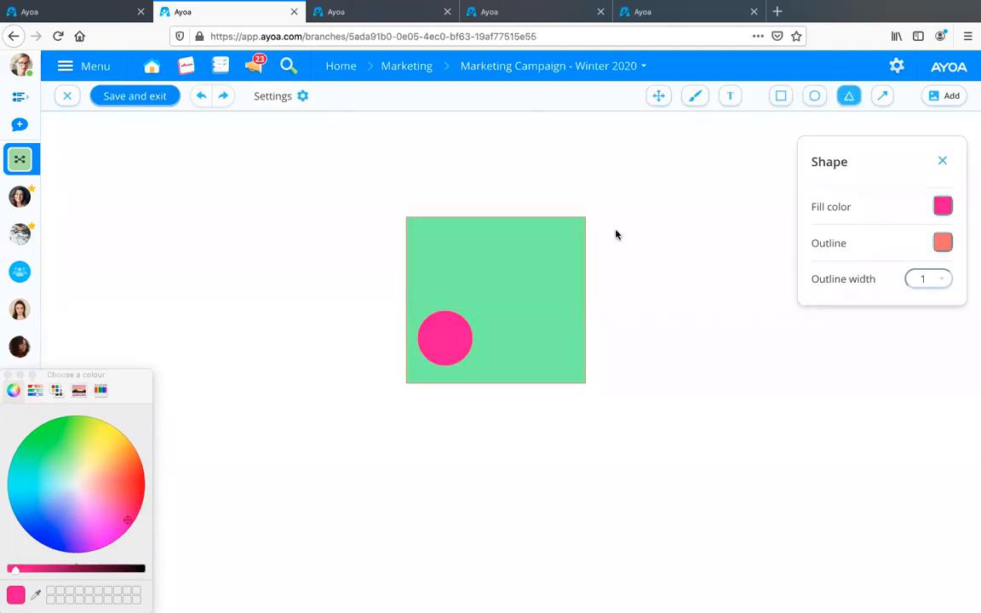
{"action": "mouse_move", "coordinate": [494, 234]}
{"action": "left_mouse_down"}
{"action": "mouse_move", "coordinate": [546, 278]}
{"action": "mouse_move", "coordinate": [548, 295]}
{"action": "mouse_move", "coordinate": [541, 269]}
{"action": "left_mouse_up"}
{"action": "left_click", "coordinate": [516, 279]}
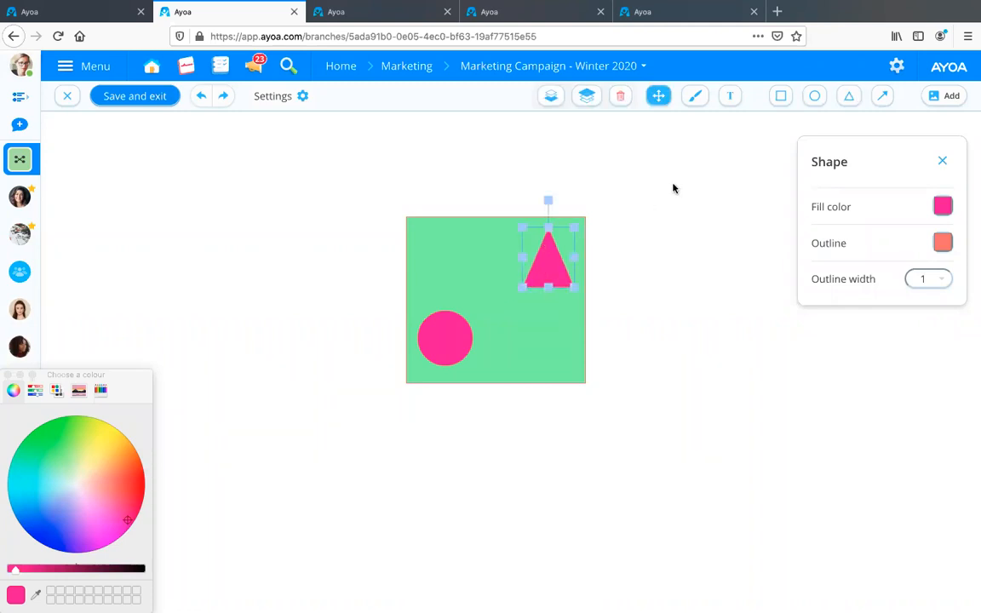
{"action": "left_click", "coordinate": [703, 162]}
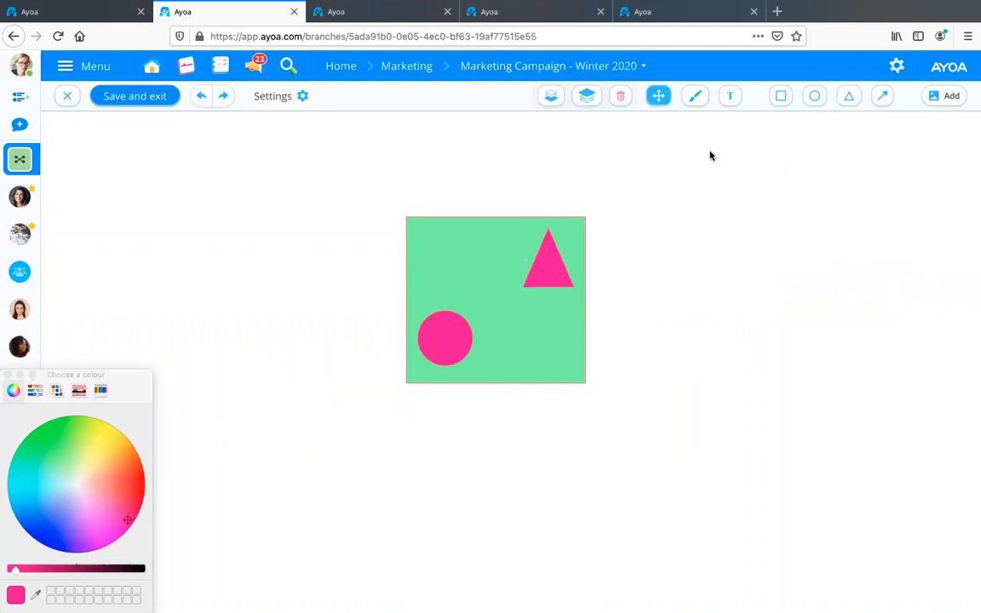
{"action": "left_click", "coordinate": [882, 97]}
{"action": "left_click_drag", "start_coordinate": [445, 244], "coordinate": [509, 244]}
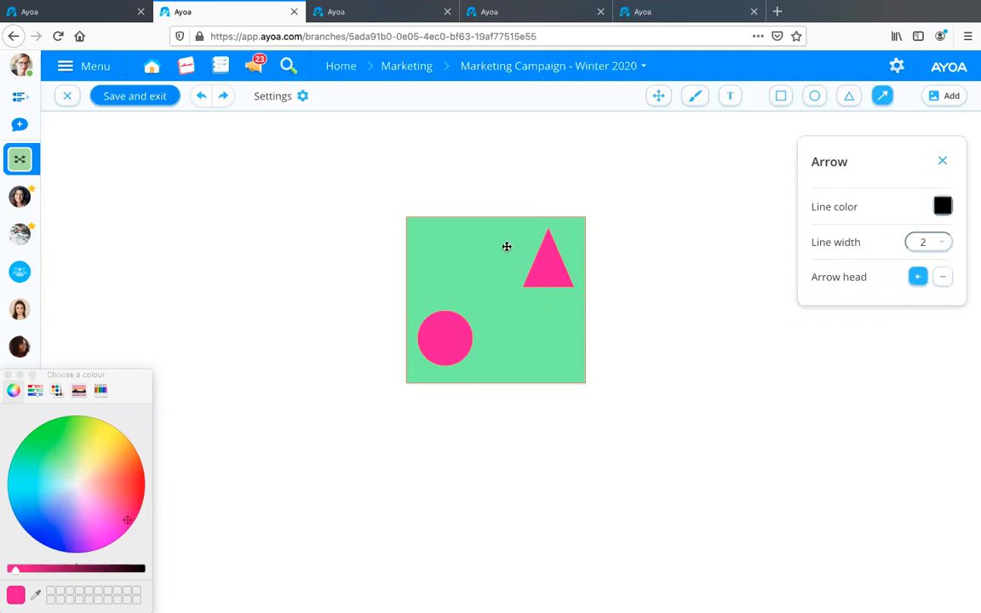
Scribble thin black freehand brush strokes in the green rectangle's lower-right area, and close the brush settings and colour picker.
{"action": "left_click", "coordinate": [695, 96]}
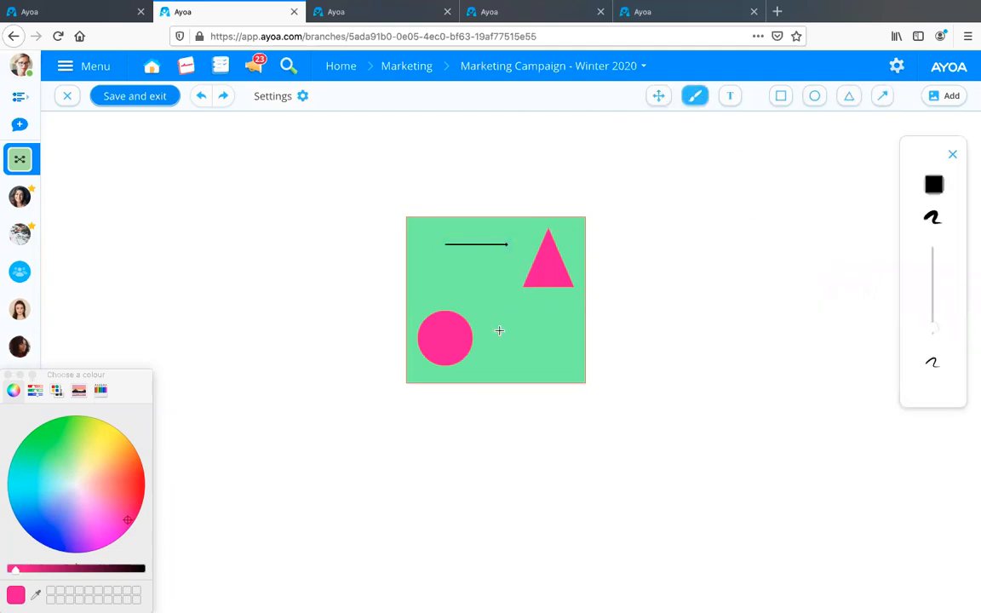
{"action": "mouse_move", "coordinate": [523, 357]}
{"action": "left_mouse_down"}
{"action": "mouse_move", "coordinate": [548, 340]}
{"action": "mouse_move", "coordinate": [558, 359]}
{"action": "left_mouse_up"}
{"action": "mouse_move", "coordinate": [514, 302]}
{"action": "left_mouse_down"}
{"action": "mouse_move", "coordinate": [523, 358]}
{"action": "mouse_move", "coordinate": [535, 356]}
{"action": "mouse_move", "coordinate": [501, 320]}
{"action": "mouse_move", "coordinate": [522, 373]}
{"action": "left_mouse_up"}
{"action": "mouse_move", "coordinate": [537, 303]}
{"action": "left_mouse_down"}
{"action": "mouse_move", "coordinate": [554, 373]}
{"action": "mouse_move", "coordinate": [563, 354]}
{"action": "mouse_move", "coordinate": [566, 369]}
{"action": "left_mouse_up"}
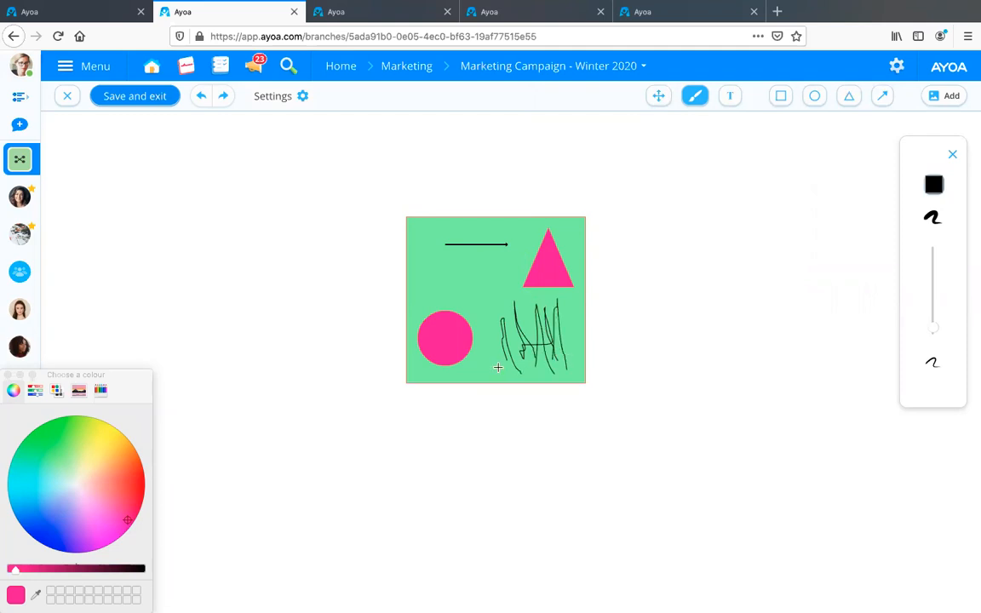
{"action": "left_click_drag", "start_coordinate": [499, 367], "coordinate": [521, 375]}
{"action": "left_click", "coordinate": [952, 154]}
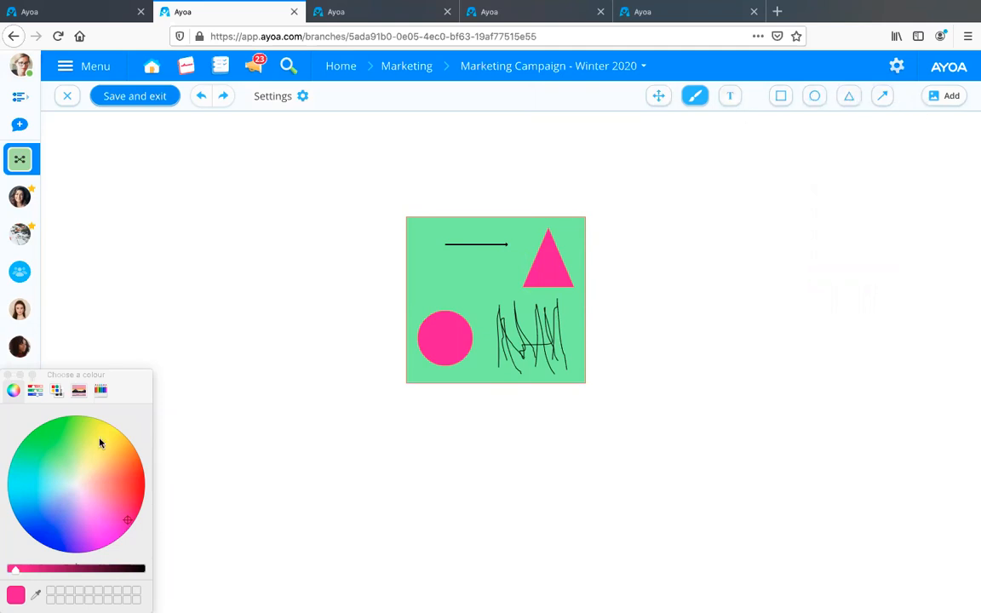
{"action": "left_click", "coordinate": [7, 375]}
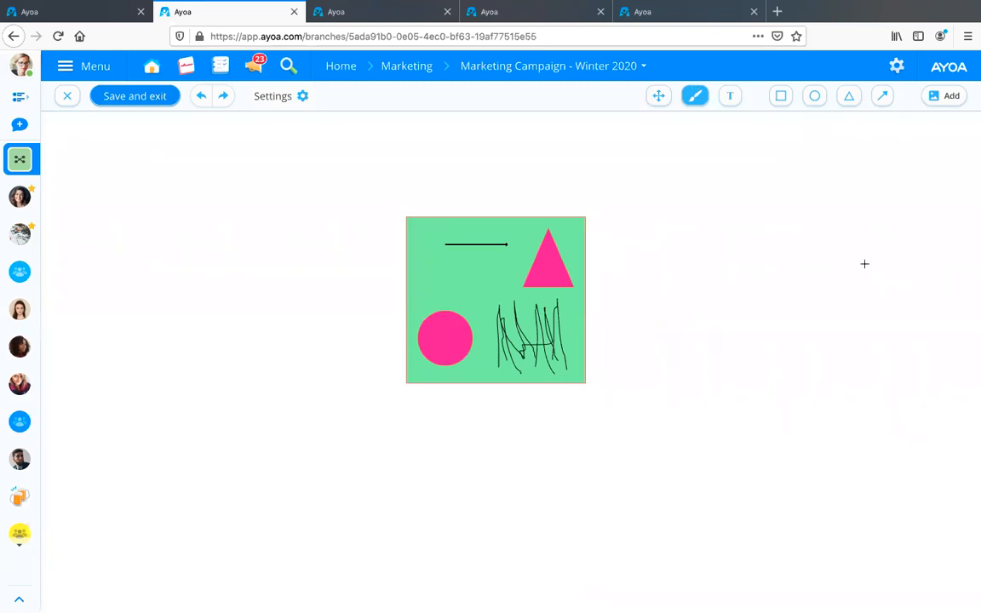
{"action": "left_click", "coordinate": [694, 100]}
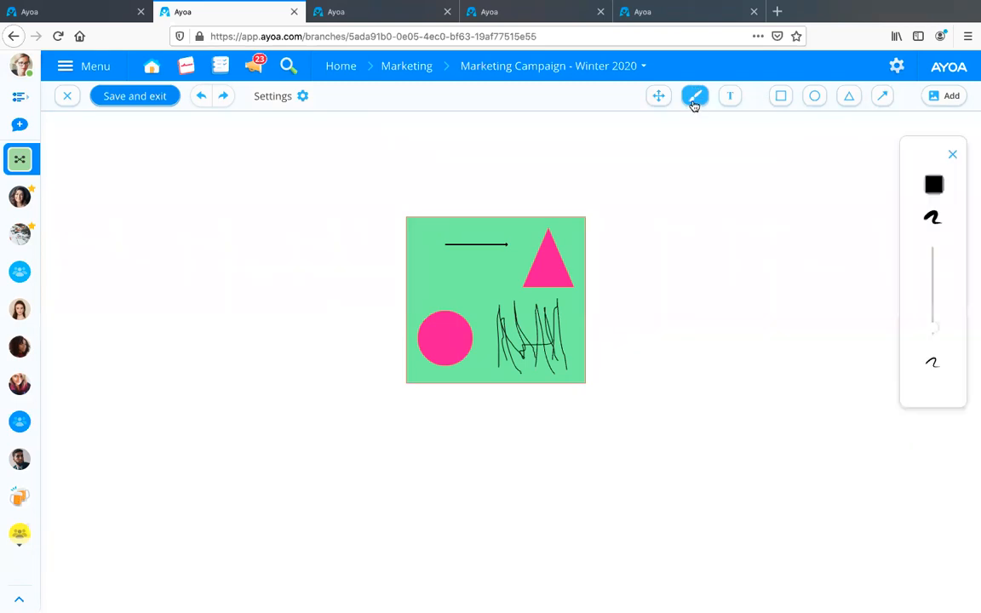
{"action": "left_click", "coordinate": [953, 155]}
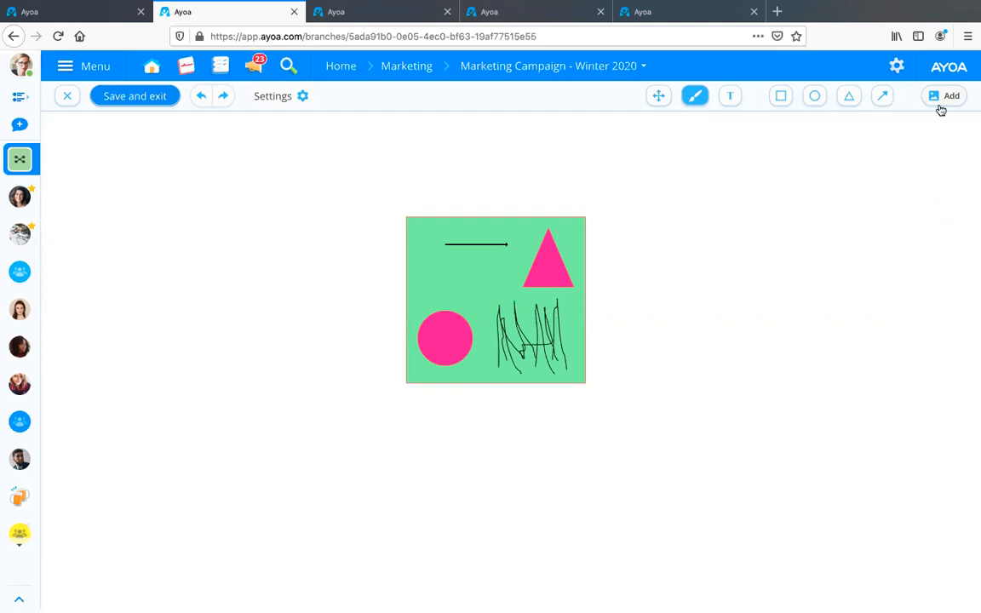
Save the sketch, crop its top edge slightly and add it as the image of the Winter email branch.
{"action": "left_click", "coordinate": [134, 99]}
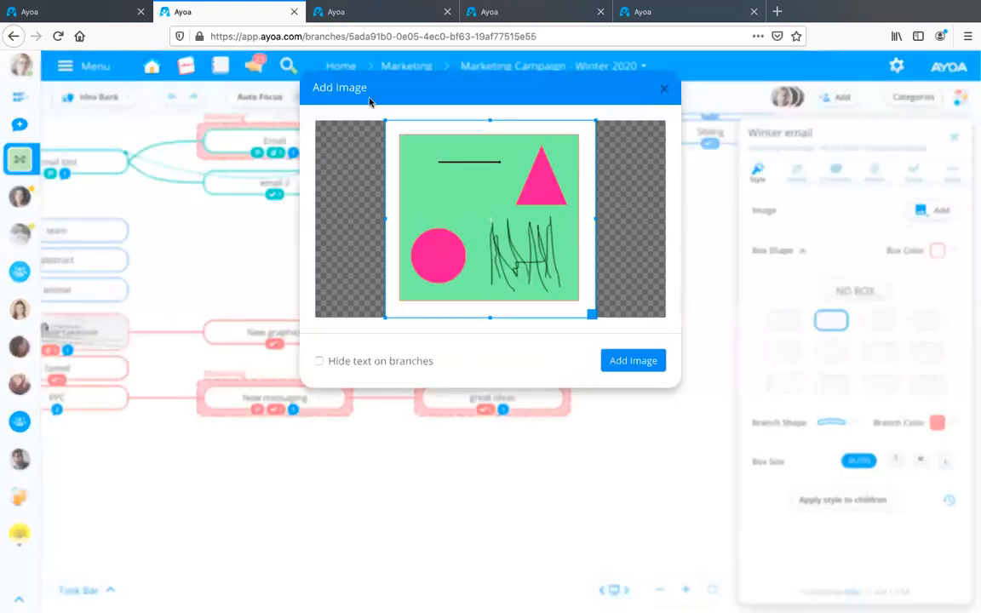
{"action": "left_click_drag", "start_coordinate": [387, 119], "coordinate": [388, 126]}
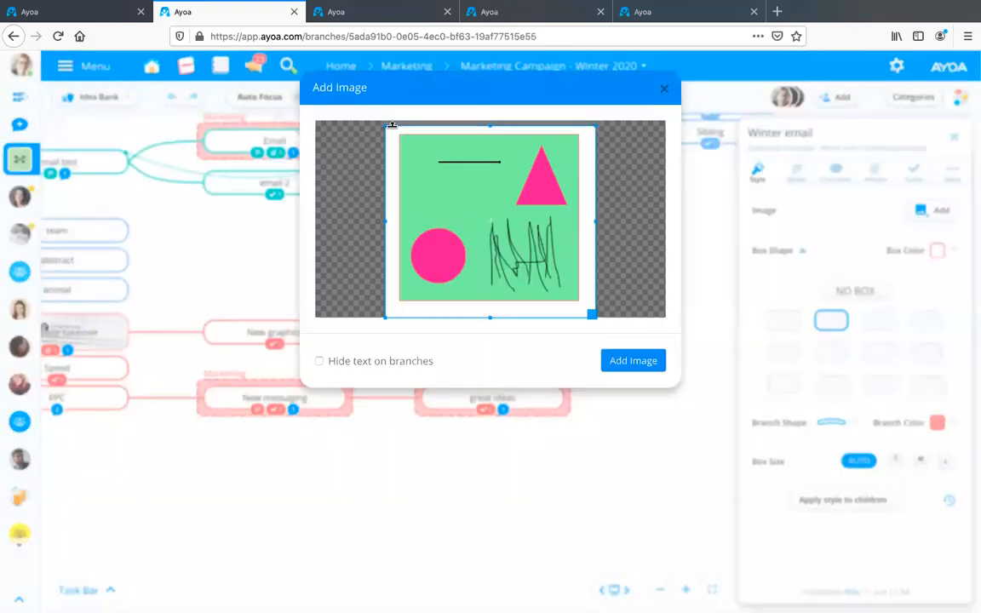
{"action": "left_click", "coordinate": [634, 368]}
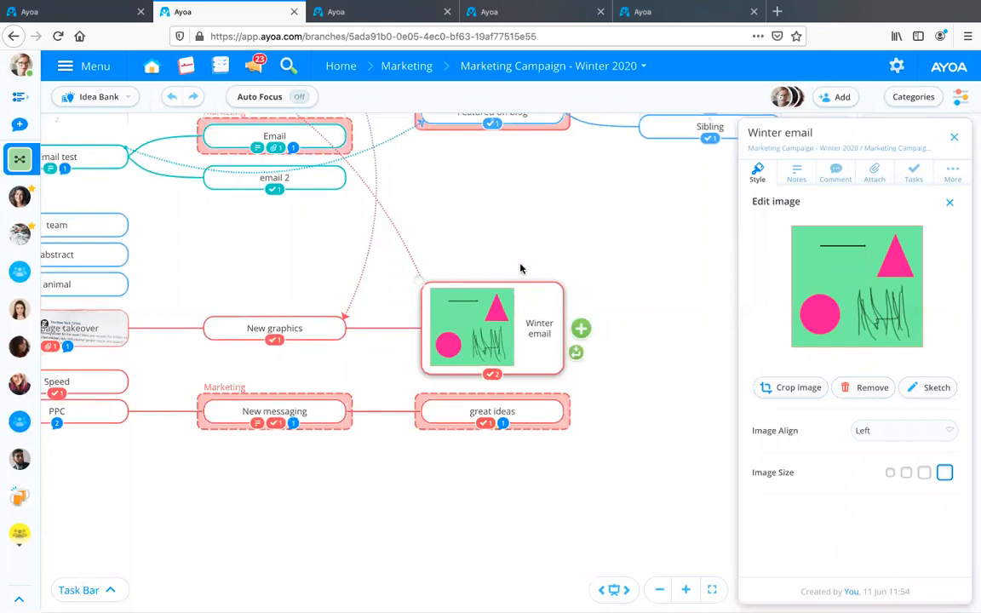
{"action": "left_click", "coordinate": [562, 231]}
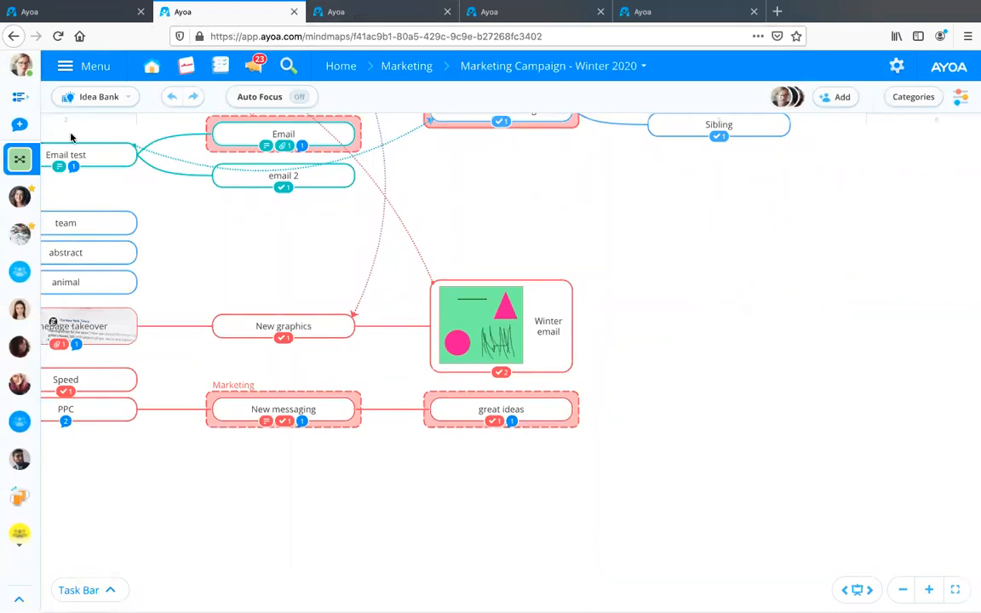
Open the chat with the first starred contact and start a new sketch as a message attachment.
{"action": "left_click", "coordinate": [19, 197]}
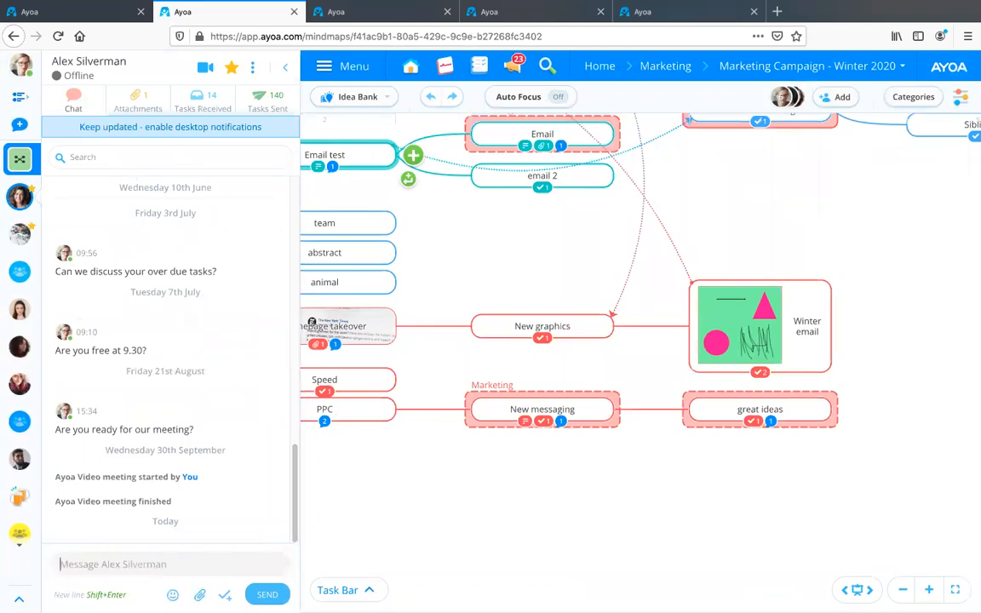
{"action": "left_click", "coordinate": [200, 596]}
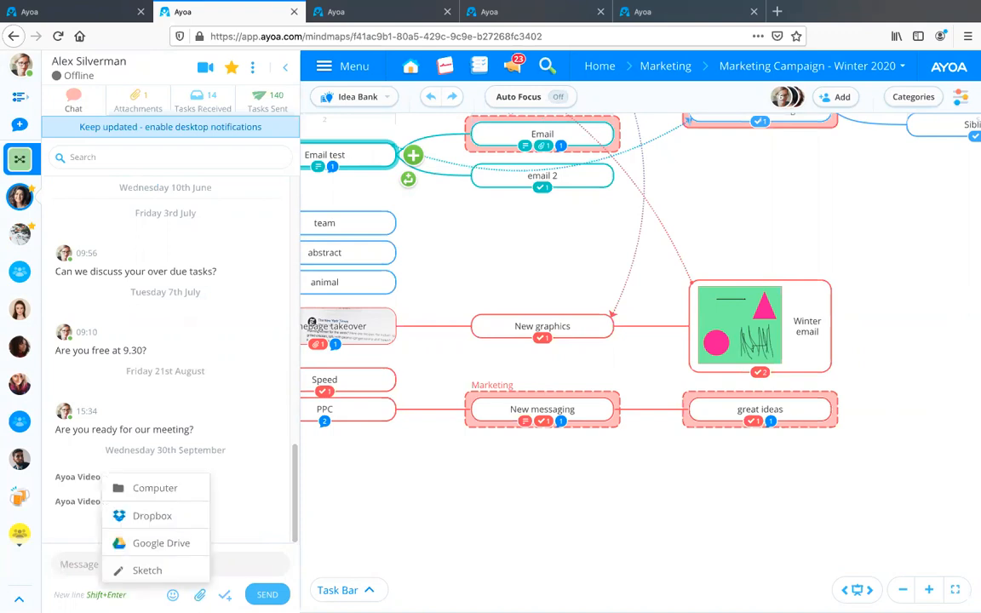
{"action": "left_click", "coordinate": [146, 571]}
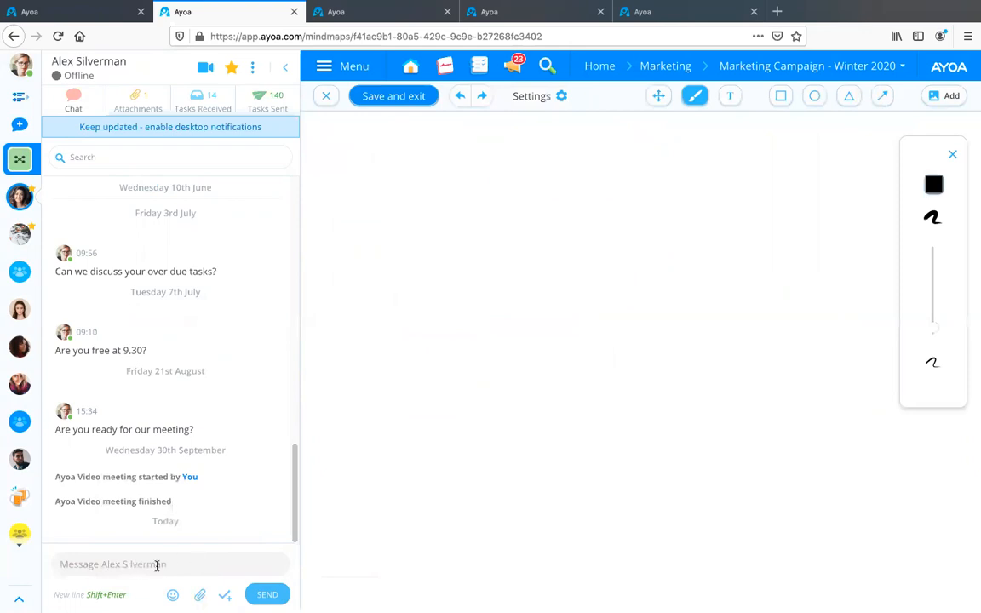
Choose the circle shape for the sketch and set its fill colour to bright yellow.
{"action": "left_click", "coordinate": [810, 101]}
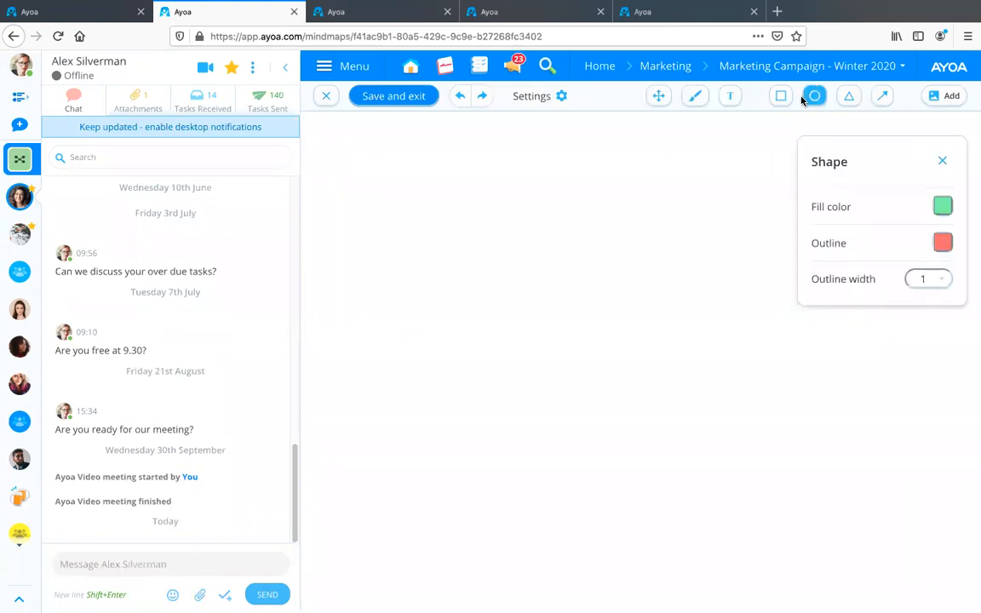
{"action": "left_click", "coordinate": [941, 208]}
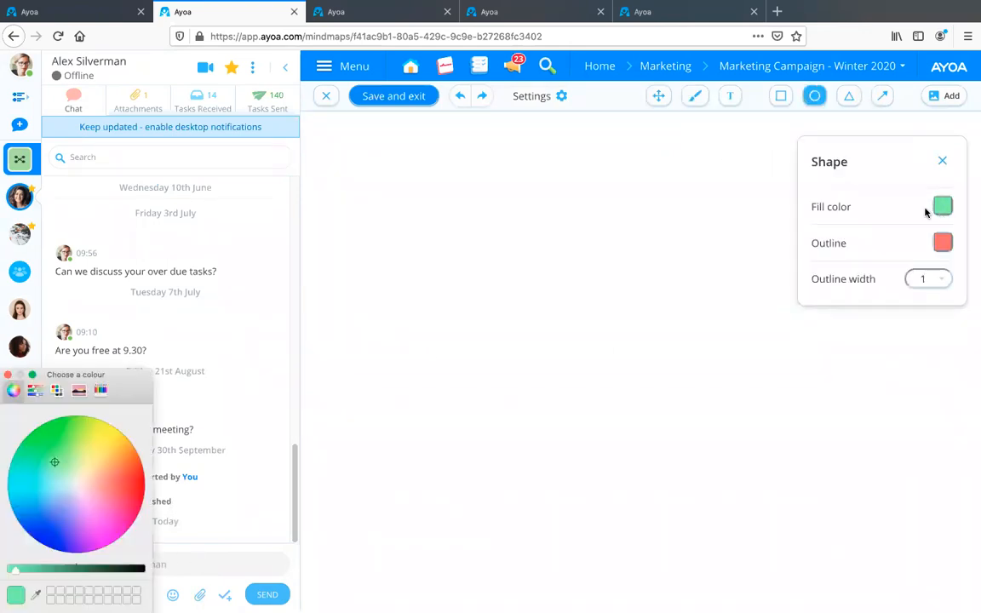
{"action": "left_click_drag", "start_coordinate": [56, 462], "coordinate": [102, 432]}
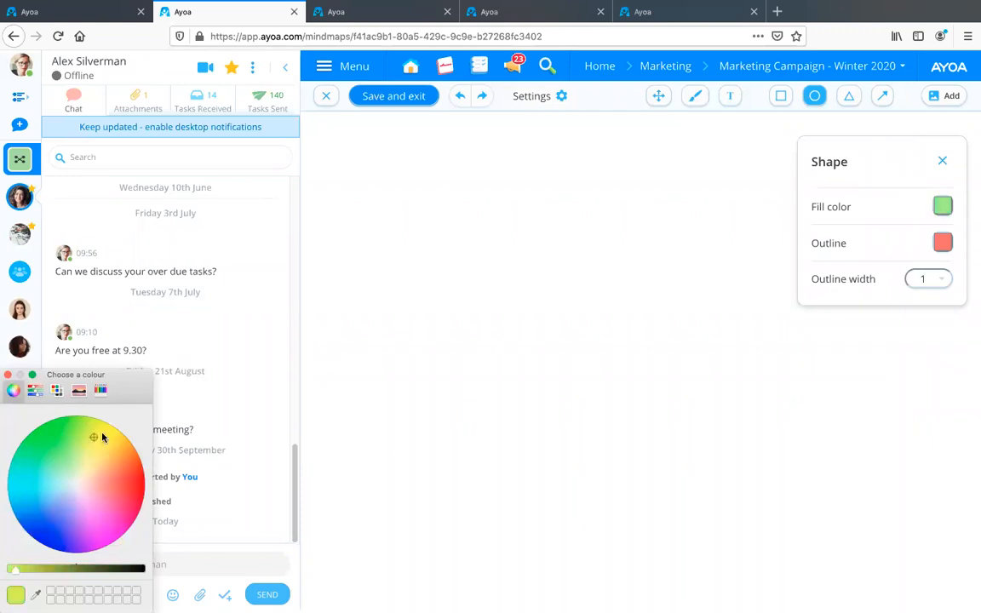
{"action": "left_click", "coordinate": [943, 244]}
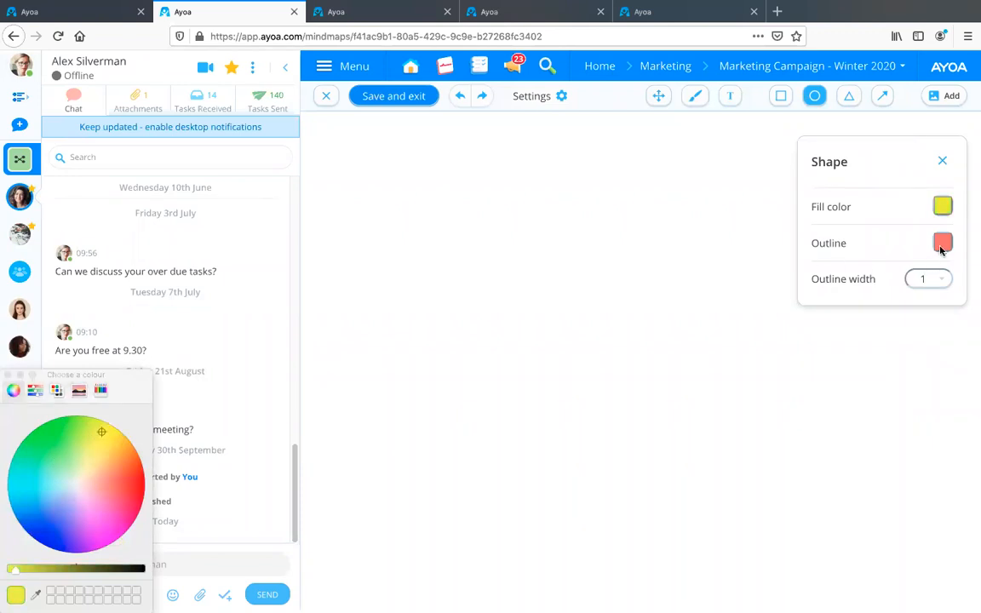
{"action": "left_click_drag", "start_coordinate": [101, 432], "coordinate": [132, 528]}
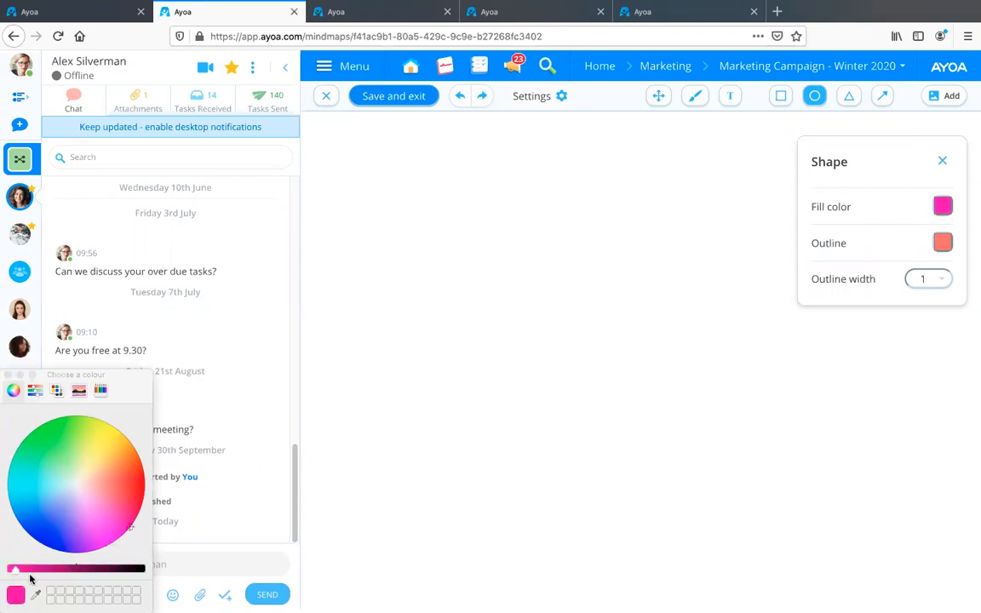
{"action": "left_click_drag", "start_coordinate": [15, 569], "coordinate": [359, 449]}
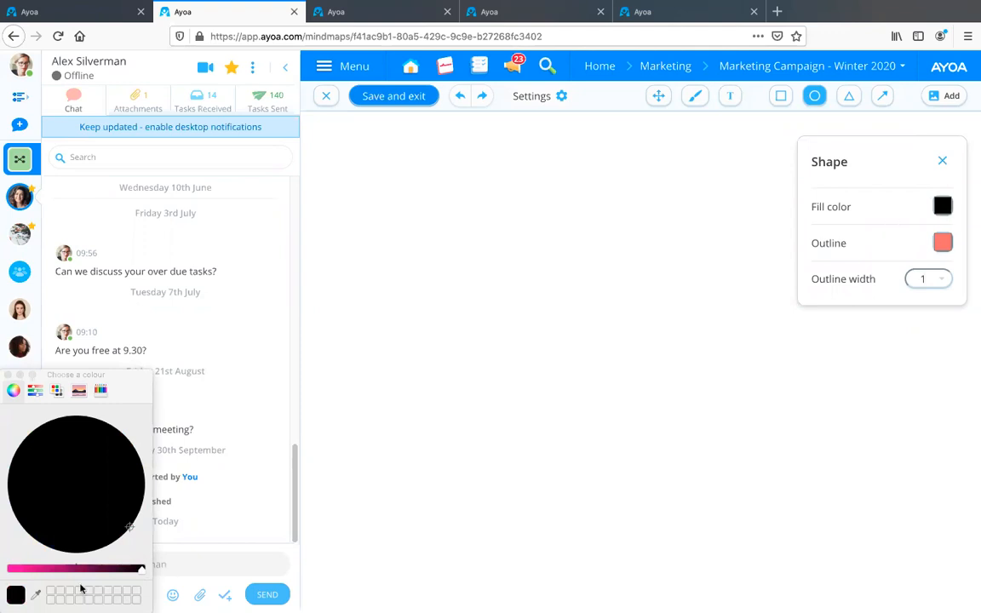
{"action": "left_click_drag", "start_coordinate": [144, 570], "coordinate": [32, 561]}
{"action": "left_click", "coordinate": [106, 434]}
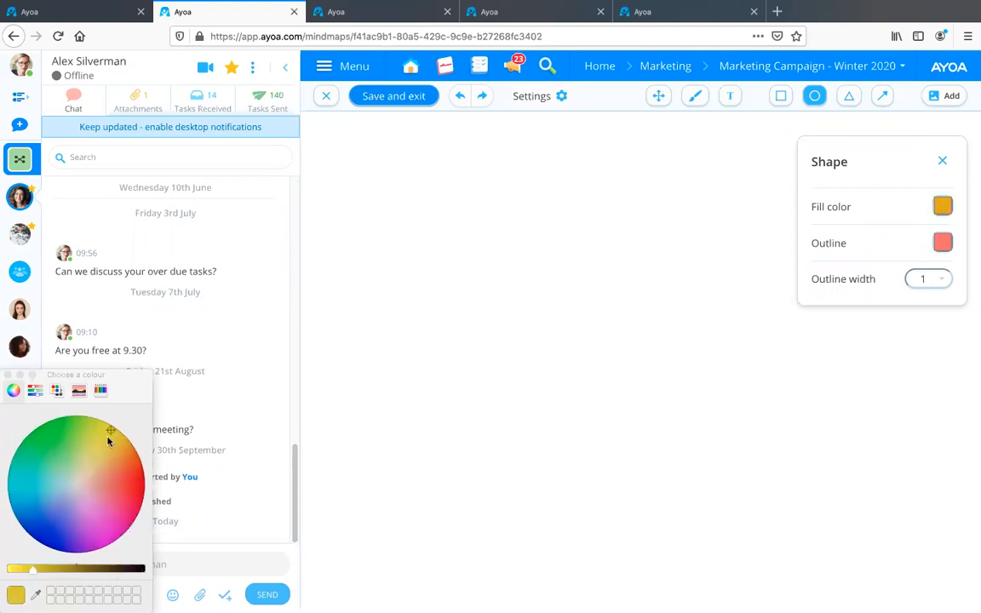
{"action": "left_click_drag", "start_coordinate": [32, 570], "coordinate": [5, 570]}
{"action": "left_click", "coordinate": [821, 457]}
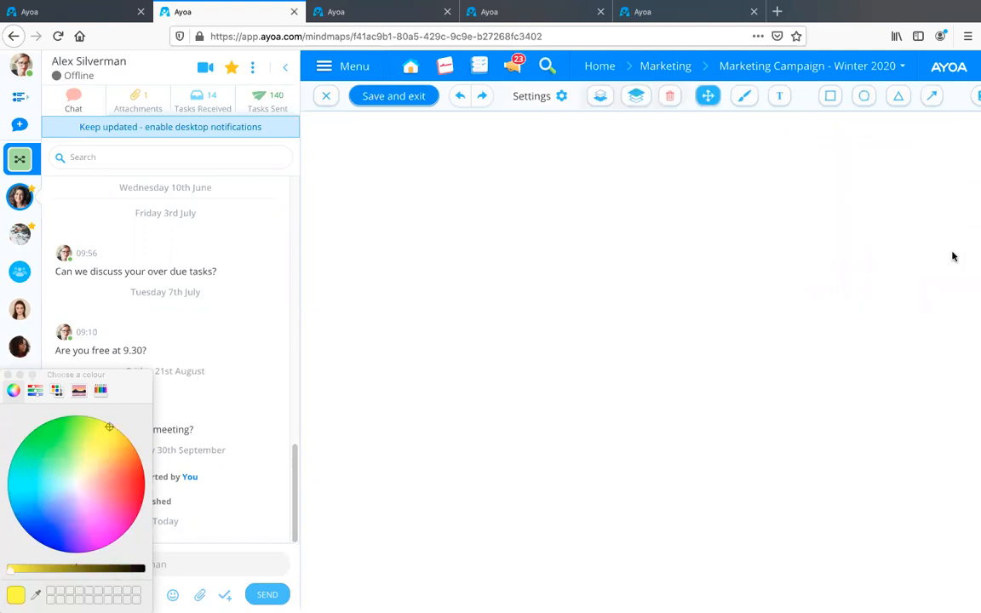
{"action": "left_click", "coordinate": [864, 95]}
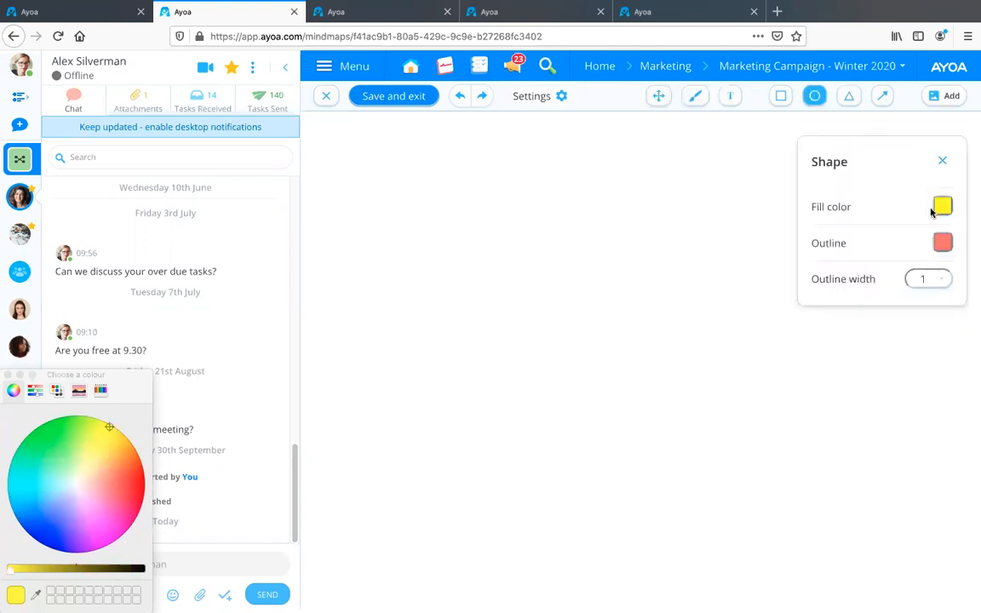
Set the outline to black with width 3 and draw a large yellow circle in the upper part of the canvas.
{"action": "left_click", "coordinate": [942, 245]}
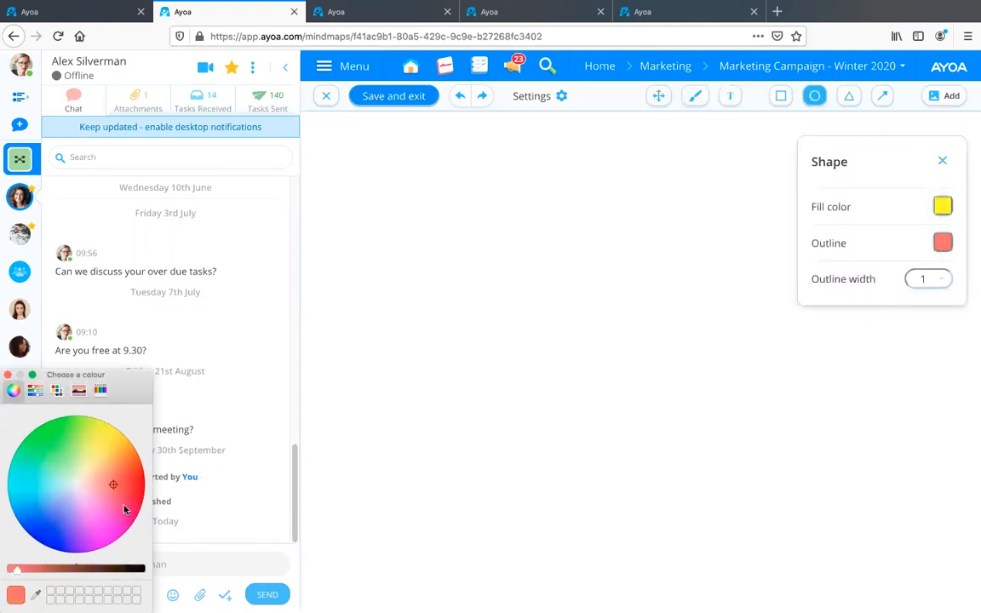
{"action": "left_click_drag", "start_coordinate": [73, 569], "coordinate": [141, 569]}
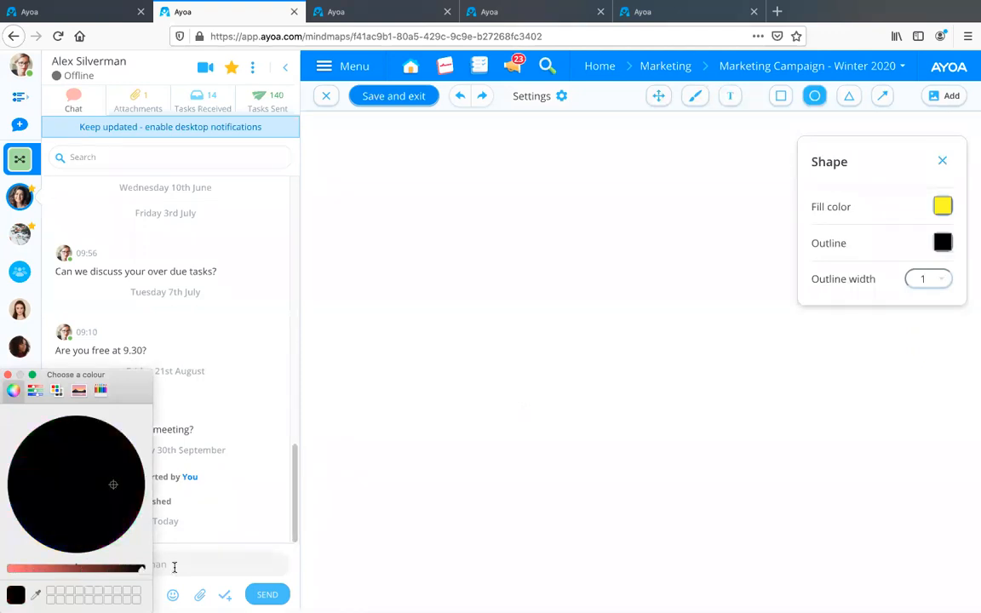
{"action": "left_click", "coordinate": [931, 279]}
{"action": "left_click", "coordinate": [933, 280]}
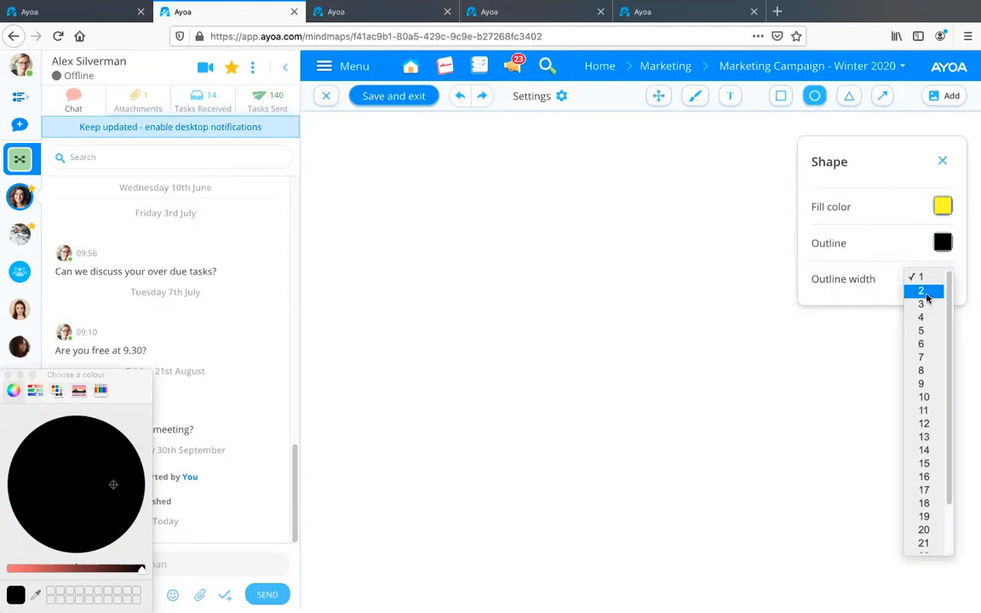
{"action": "left_click", "coordinate": [921, 304]}
{"action": "left_click_drag", "start_coordinate": [497, 241], "coordinate": [570, 311]}
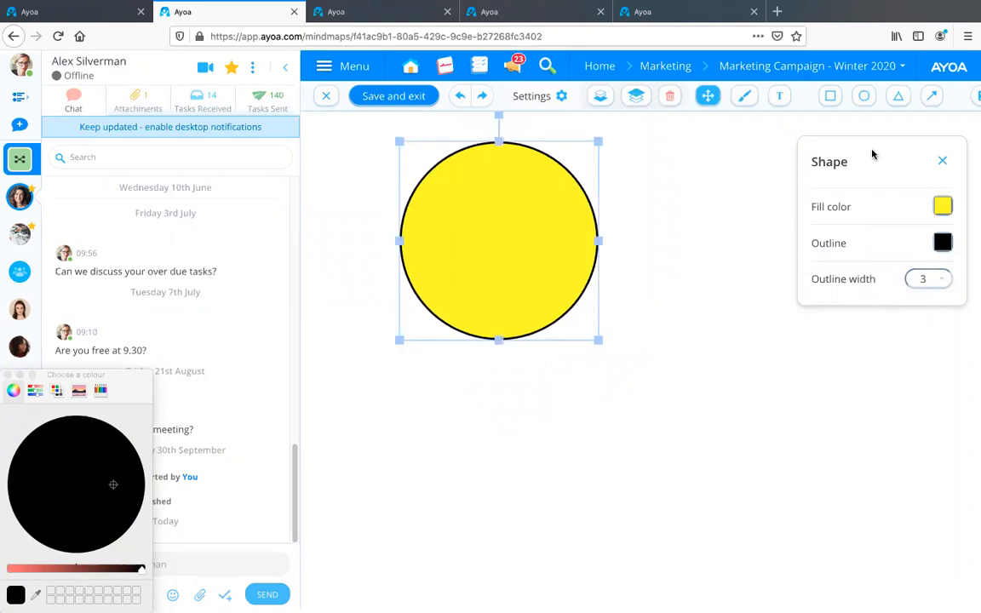
Add a small black-filled triangle in the yellow circle's upper half as the face's left eye.
{"action": "left_click", "coordinate": [900, 99]}
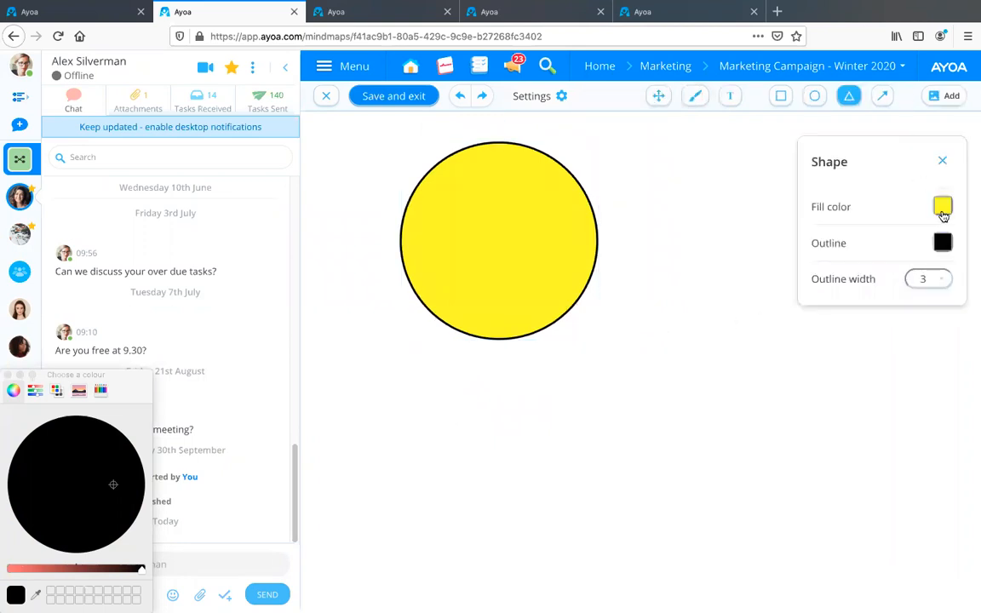
{"action": "left_click", "coordinate": [943, 208]}
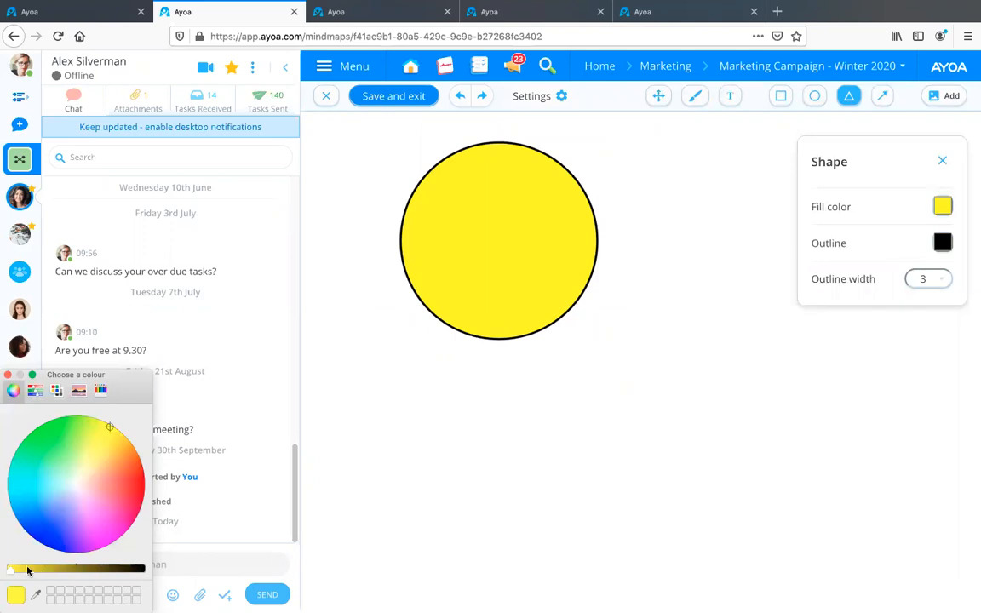
{"action": "left_click_drag", "start_coordinate": [42, 570], "coordinate": [219, 545]}
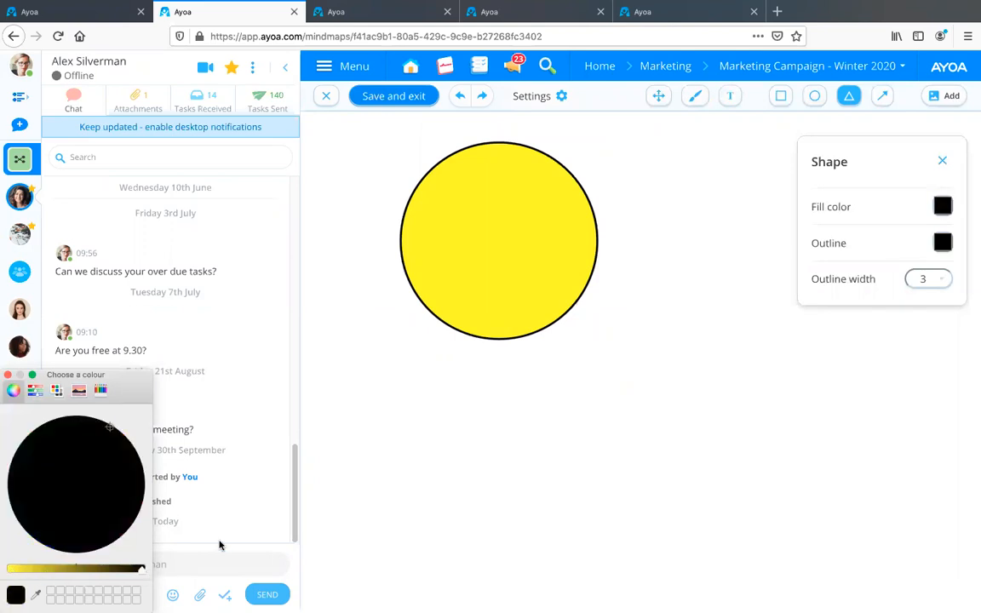
{"action": "left_click", "coordinate": [445, 224]}
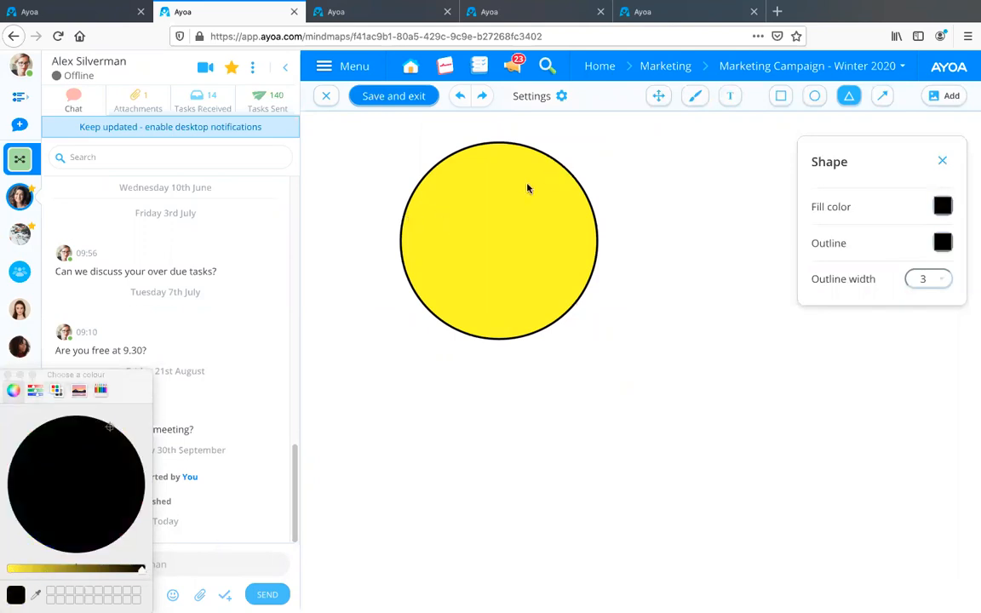
{"action": "left_click", "coordinate": [669, 209]}
{"action": "left_click_drag", "start_coordinate": [670, 212], "coordinate": [473, 208]}
Add a second small black triangle beside the first one as the face's right eye.
{"action": "left_click", "coordinate": [656, 207]}
{"action": "left_click_drag", "start_coordinate": [655, 204], "coordinate": [688, 241]}
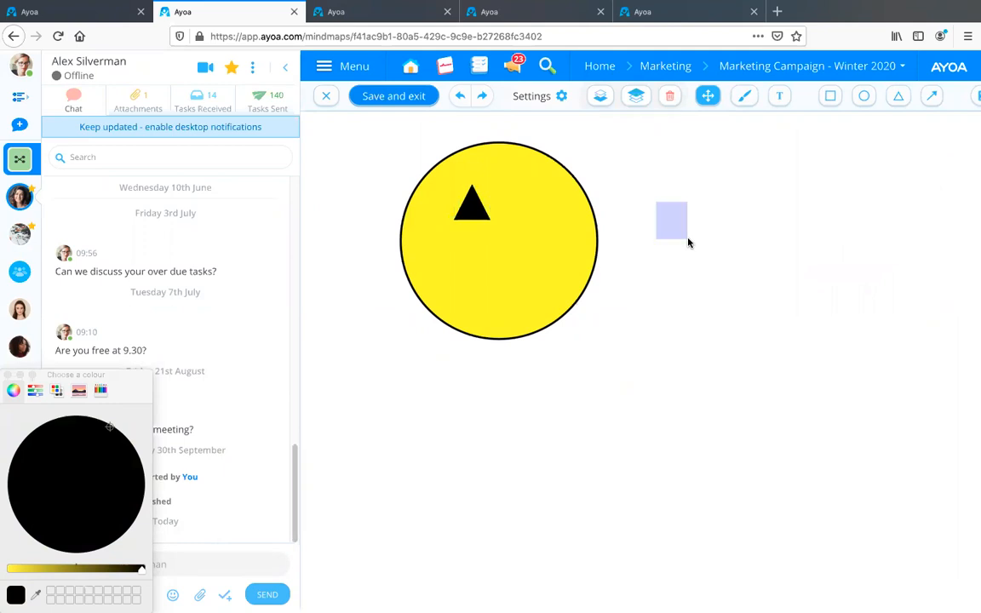
{"action": "left_click", "coordinate": [895, 101]}
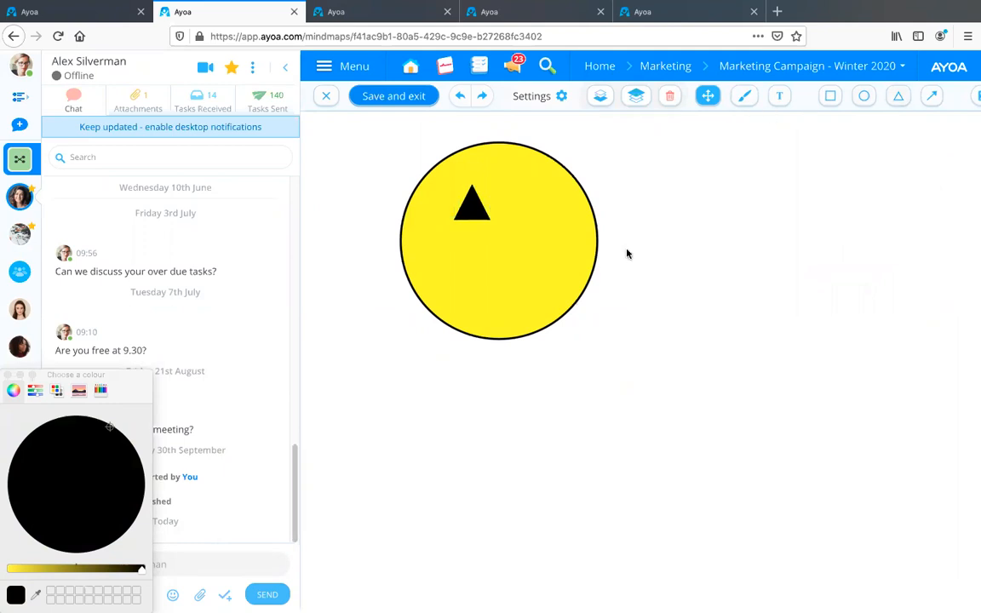
{"action": "left_click", "coordinate": [648, 213]}
{"action": "left_click_drag", "start_coordinate": [674, 253], "coordinate": [672, 247]}
{"action": "left_click", "coordinate": [900, 98]}
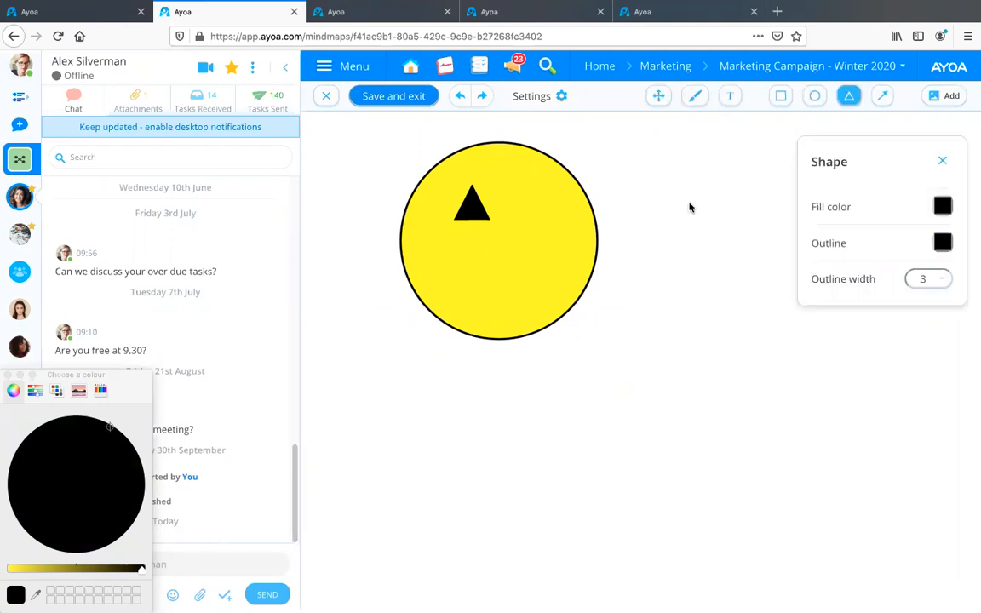
{"action": "left_click", "coordinate": [726, 224]}
{"action": "mouse_move", "coordinate": [726, 219]}
{"action": "left_mouse_down"}
{"action": "mouse_move", "coordinate": [528, 215]}
{"action": "mouse_move", "coordinate": [544, 202]}
{"action": "left_mouse_up"}
Paint a thick black freehand smile across the circle's lower half with the brush near maximum thickness, and close the brush settings.
{"action": "left_click", "coordinate": [744, 96]}
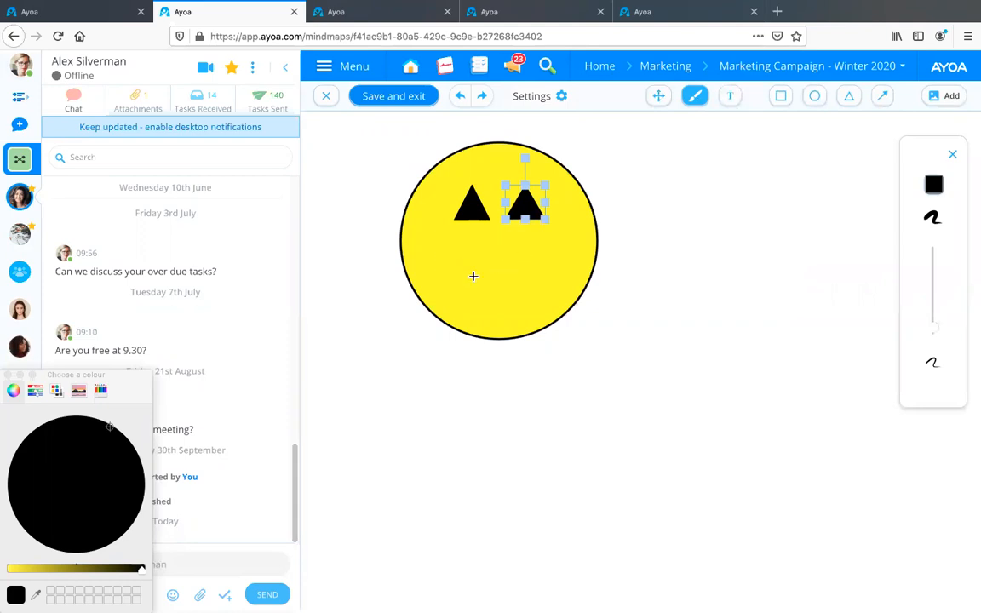
{"action": "left_click_drag", "start_coordinate": [480, 278], "coordinate": [444, 261]}
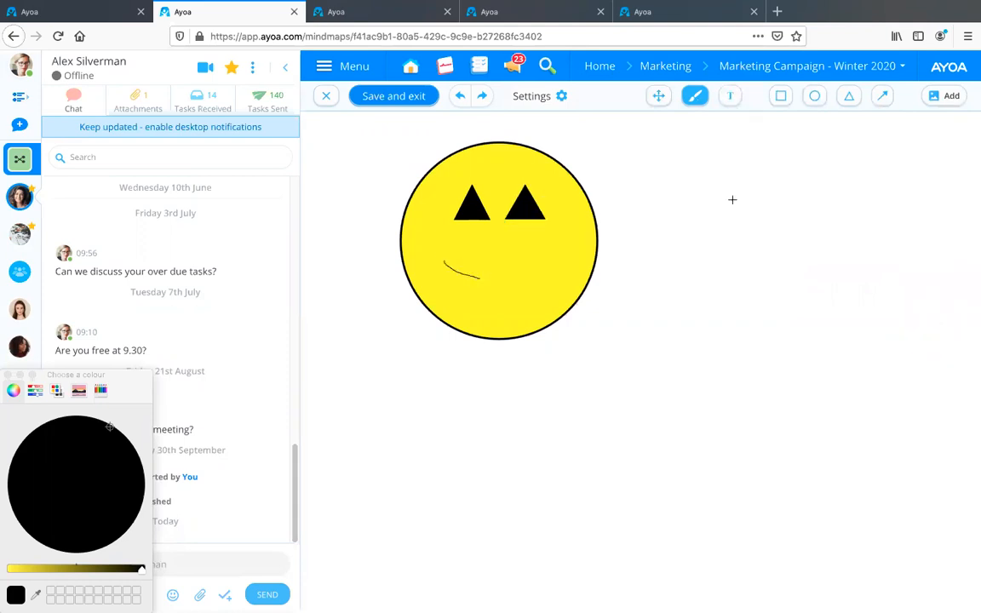
{"action": "left_click", "coordinate": [697, 101]}
{"action": "left_click_drag", "start_coordinate": [933, 324], "coordinate": [933, 253]}
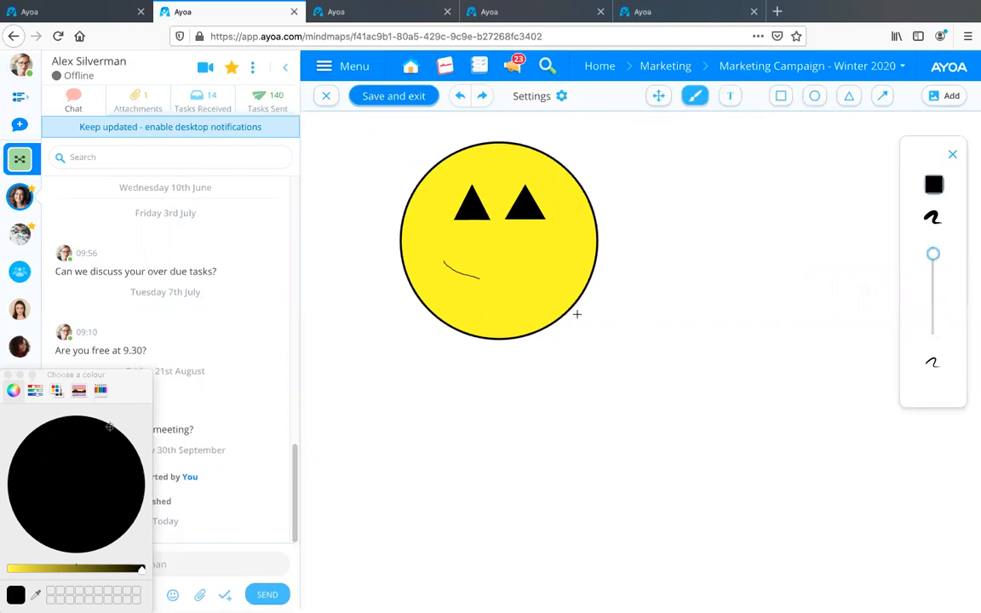
{"action": "mouse_move", "coordinate": [436, 262]}
{"action": "left_mouse_down"}
{"action": "mouse_move", "coordinate": [473, 274]}
{"action": "mouse_move", "coordinate": [545, 256]}
{"action": "mouse_move", "coordinate": [535, 272]}
{"action": "left_mouse_up"}
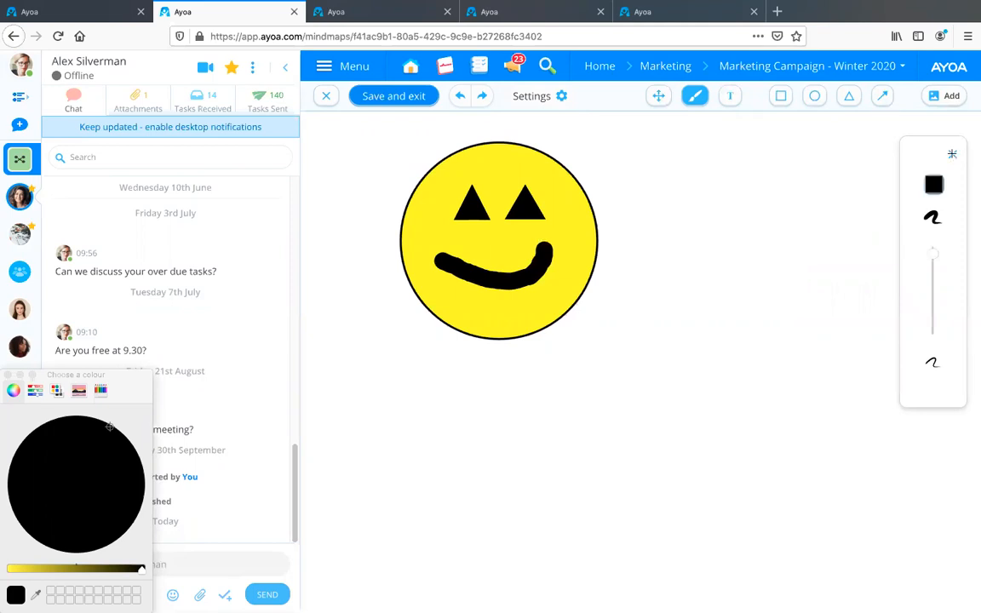
{"action": "left_click", "coordinate": [952, 154]}
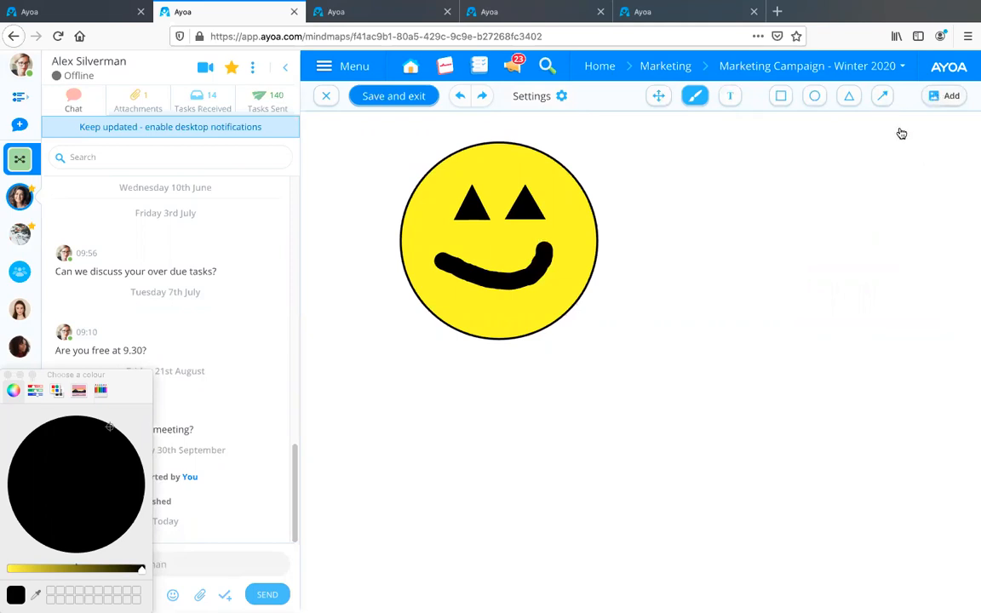
Save the smiley sketch as a chat attachment and send it with the message "hello!".
{"action": "left_click", "coordinate": [947, 98]}
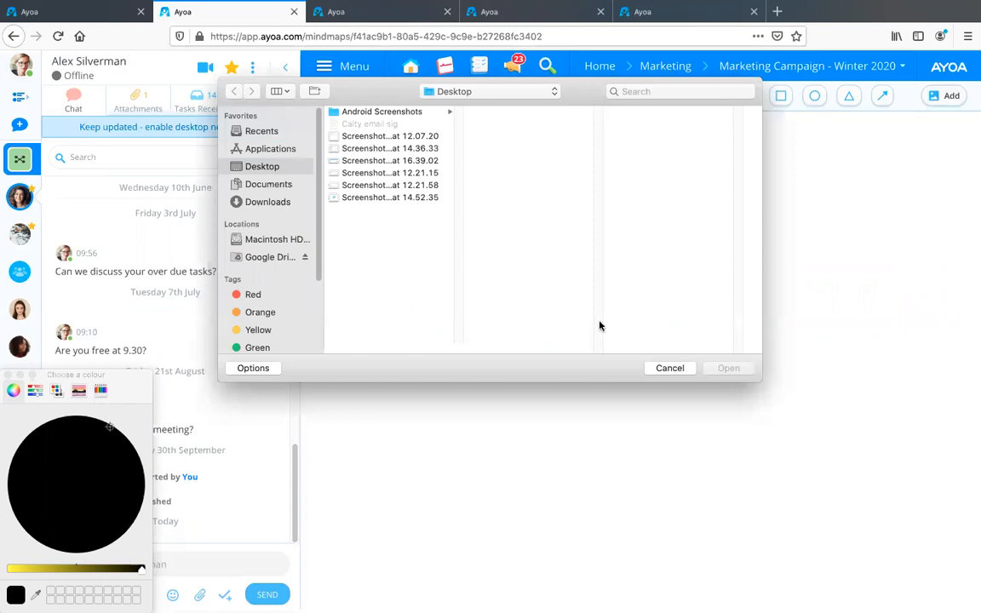
{"action": "left_click", "coordinate": [669, 369]}
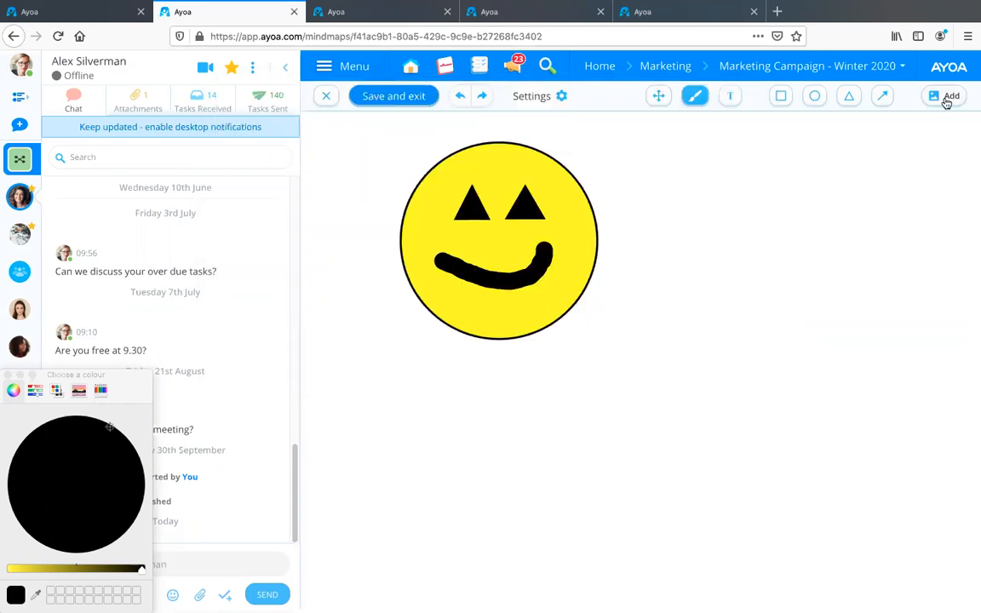
{"action": "left_click", "coordinate": [393, 96]}
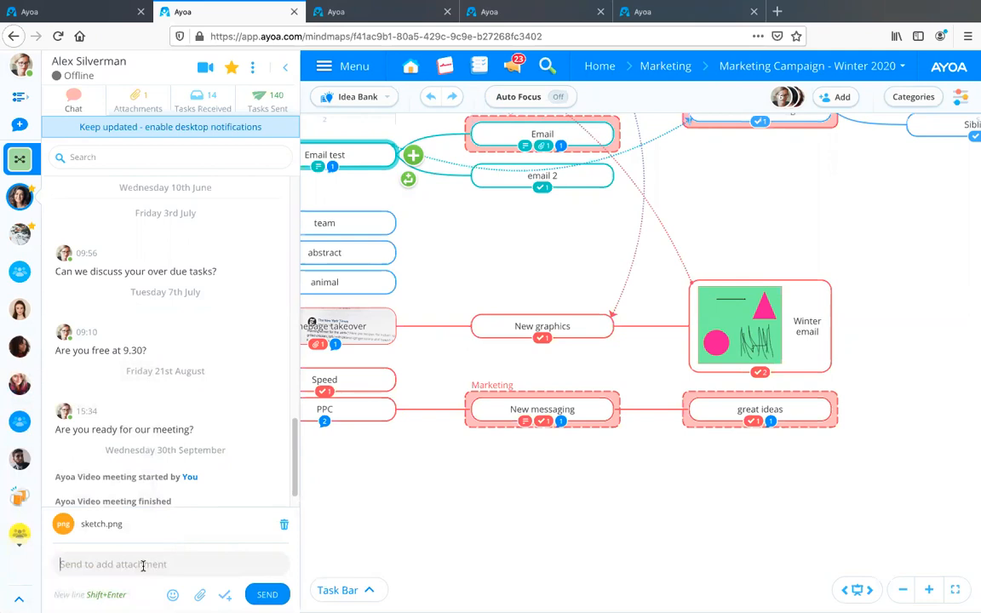
{"action": "type", "text": "hello"}
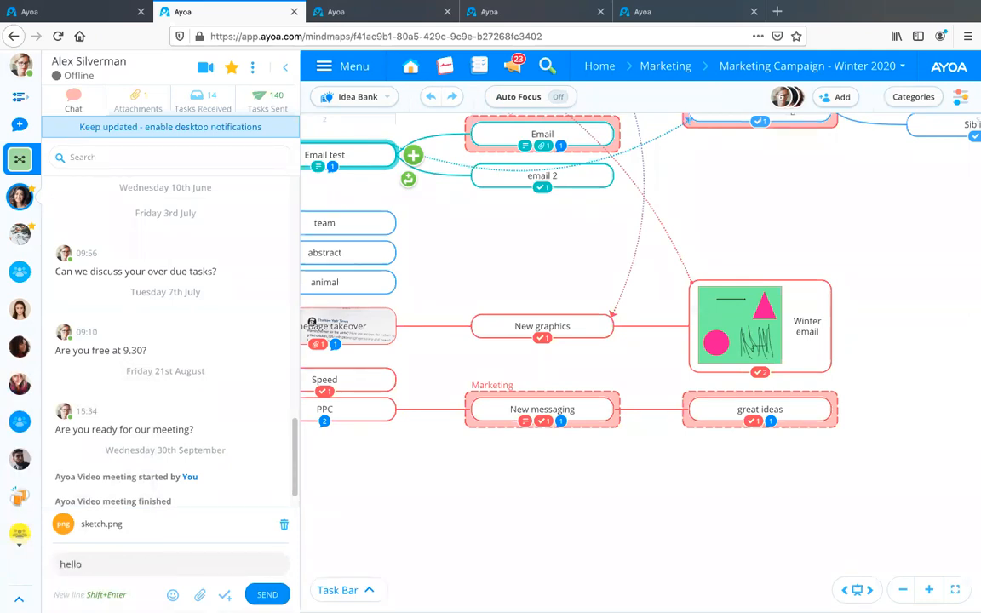
{"action": "type", "text": "!"}
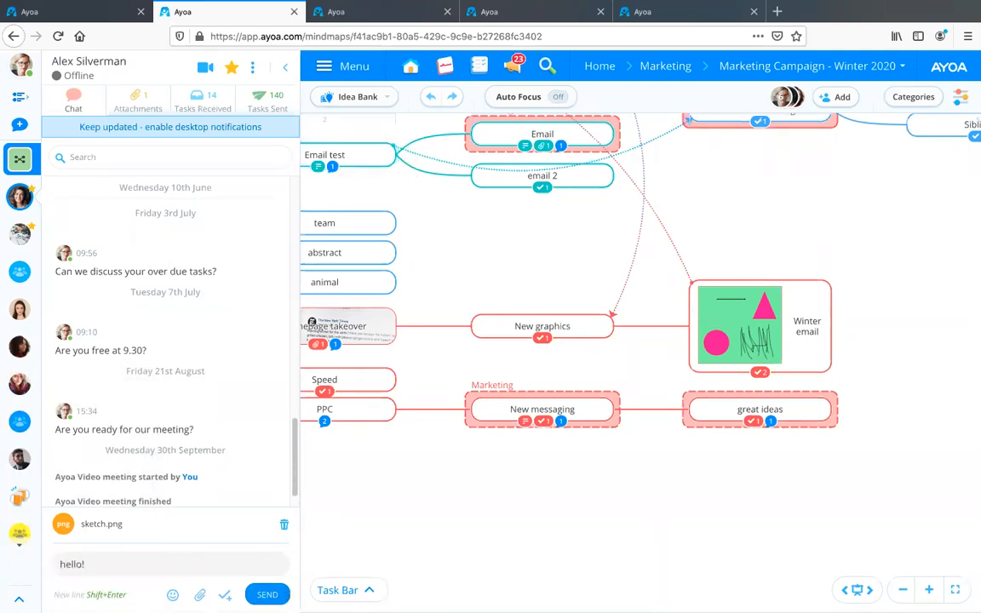
{"action": "left_click", "coordinate": [264, 593]}
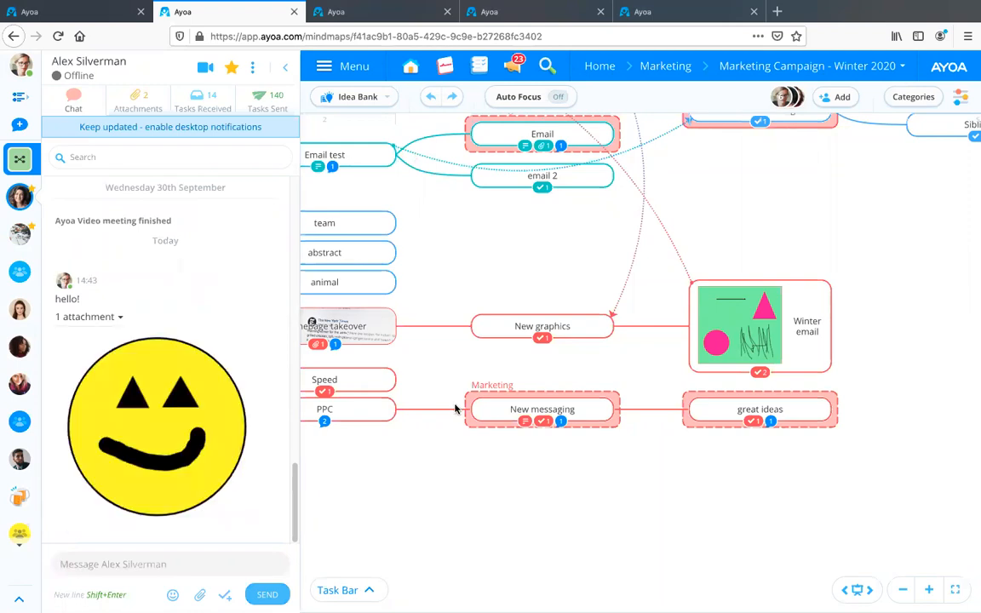
Close the chat and switch to the open "Marketing campaign - A/W clothing range" board.
{"action": "left_click", "coordinate": [286, 67]}
{"action": "left_click", "coordinate": [333, 12]}
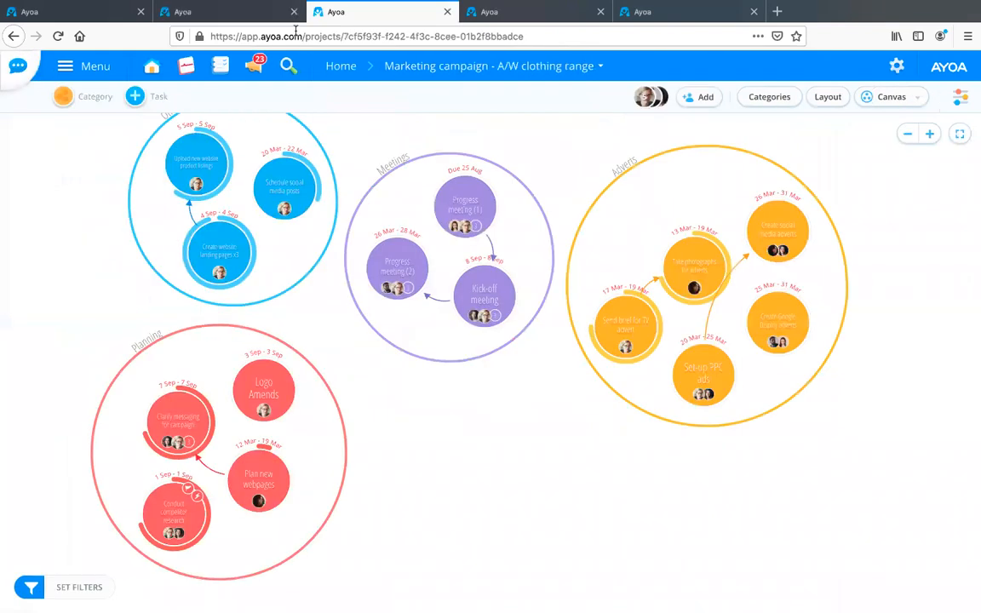
Open the "Progress meeting (2)" task in the Meetings category and start a sketch as its cover image.
{"action": "left_click", "coordinate": [399, 258]}
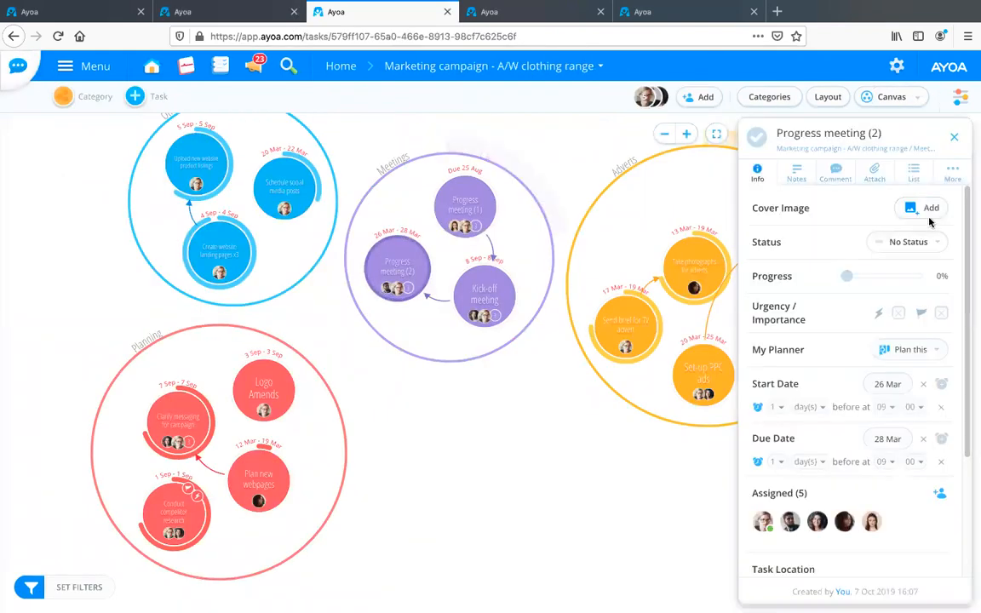
{"action": "left_click", "coordinate": [914, 210]}
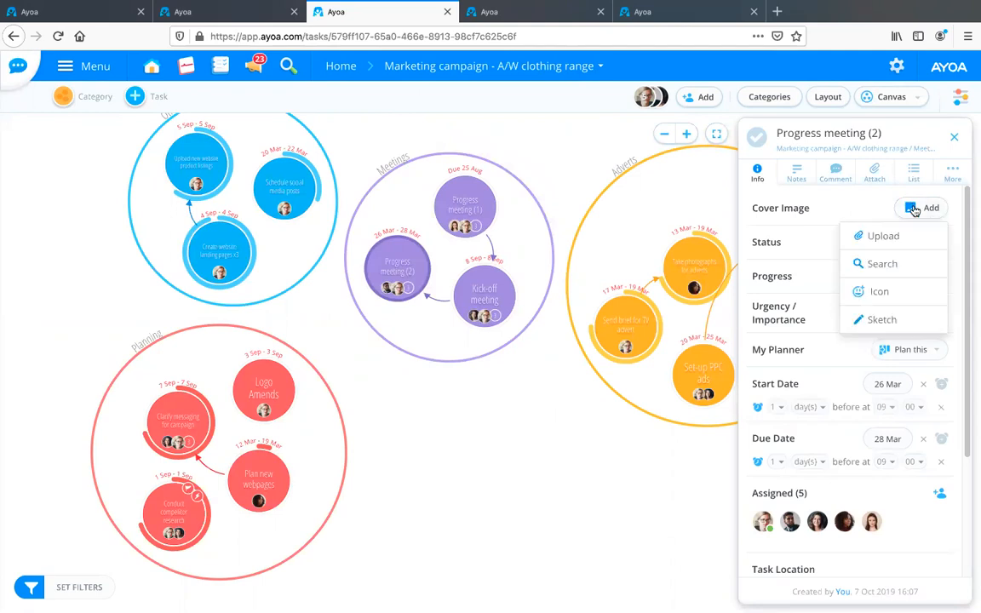
{"action": "left_click", "coordinate": [877, 320]}
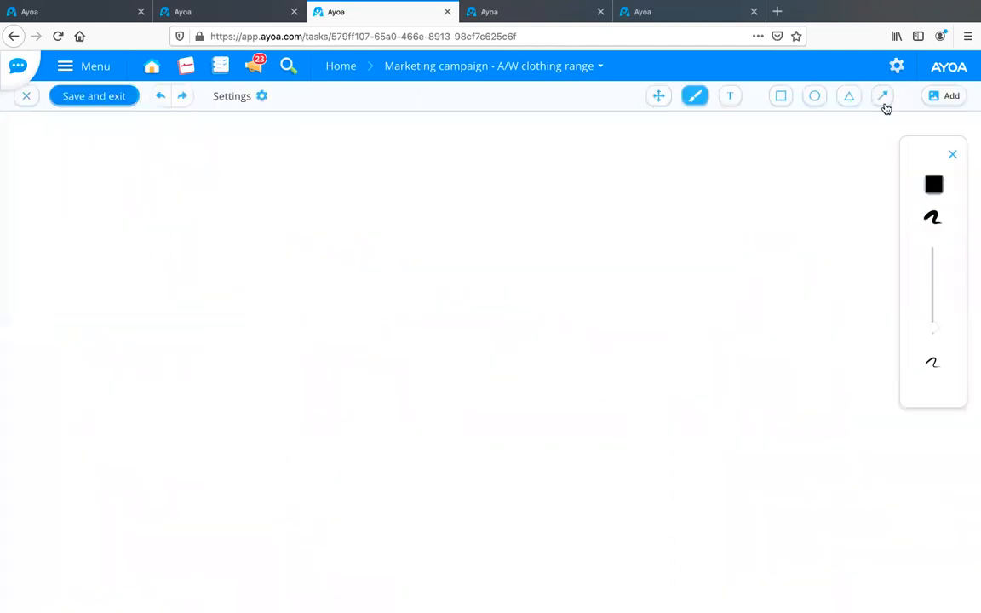
Paint a freehand heart outline mid-canvas in pink, with the brush near maximum thickness.
{"action": "left_click", "coordinate": [934, 184]}
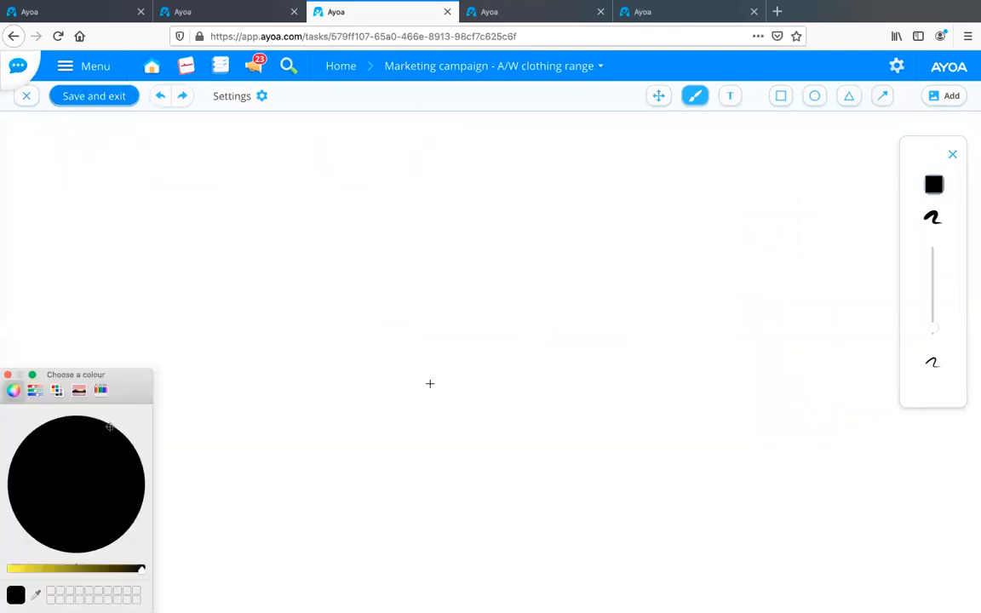
{"action": "left_click_drag", "start_coordinate": [142, 569], "coordinate": [12, 569]}
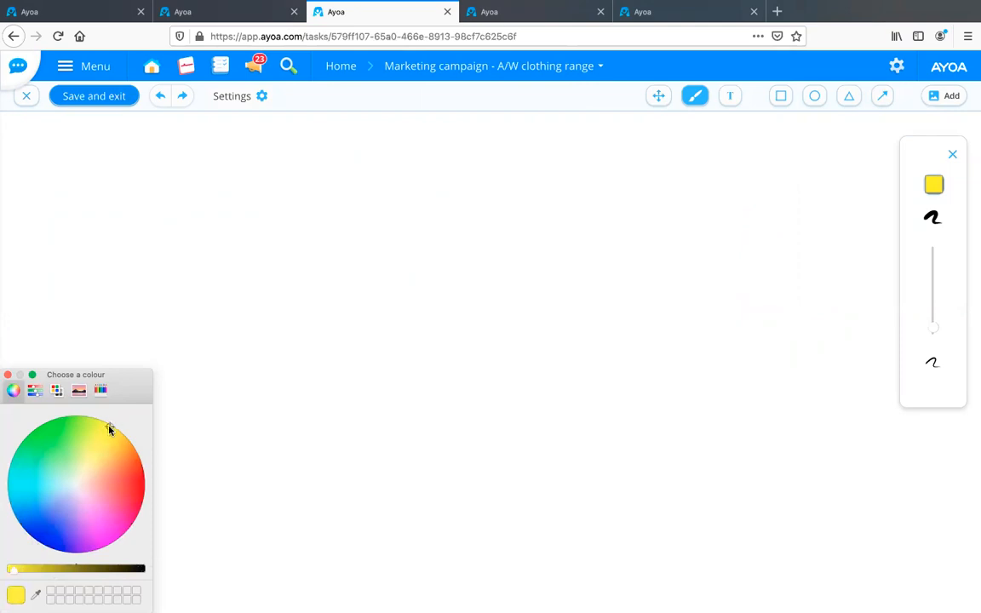
{"action": "left_click", "coordinate": [111, 509]}
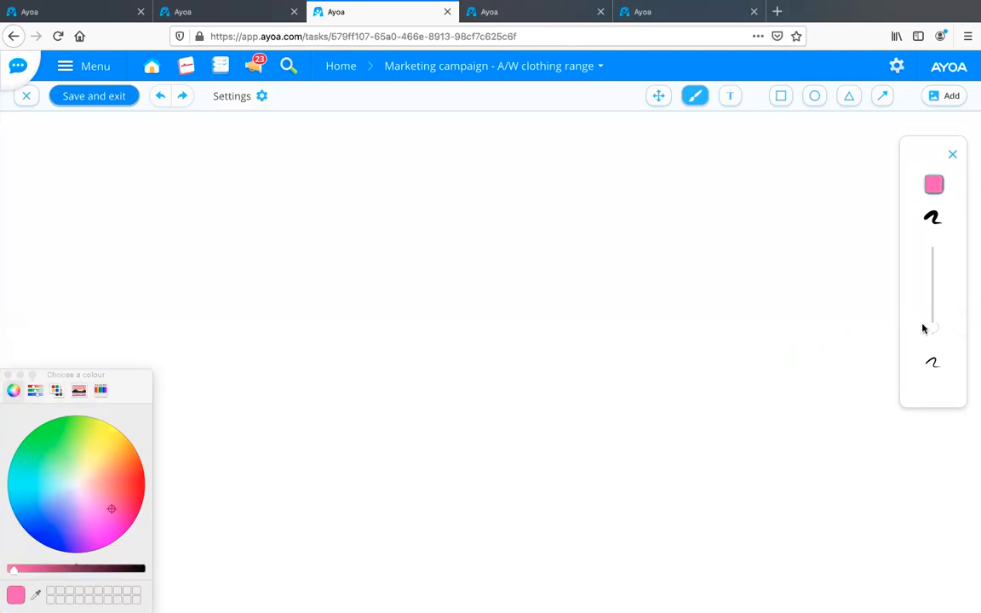
{"action": "left_click_drag", "start_coordinate": [932, 330], "coordinate": [934, 257]}
{"action": "mouse_move", "coordinate": [525, 243]}
{"action": "left_mouse_down"}
{"action": "mouse_move", "coordinate": [540, 406]}
{"action": "mouse_move", "coordinate": [588, 266]}
{"action": "left_mouse_up"}
{"action": "left_click_drag", "start_coordinate": [562, 220], "coordinate": [533, 226]}
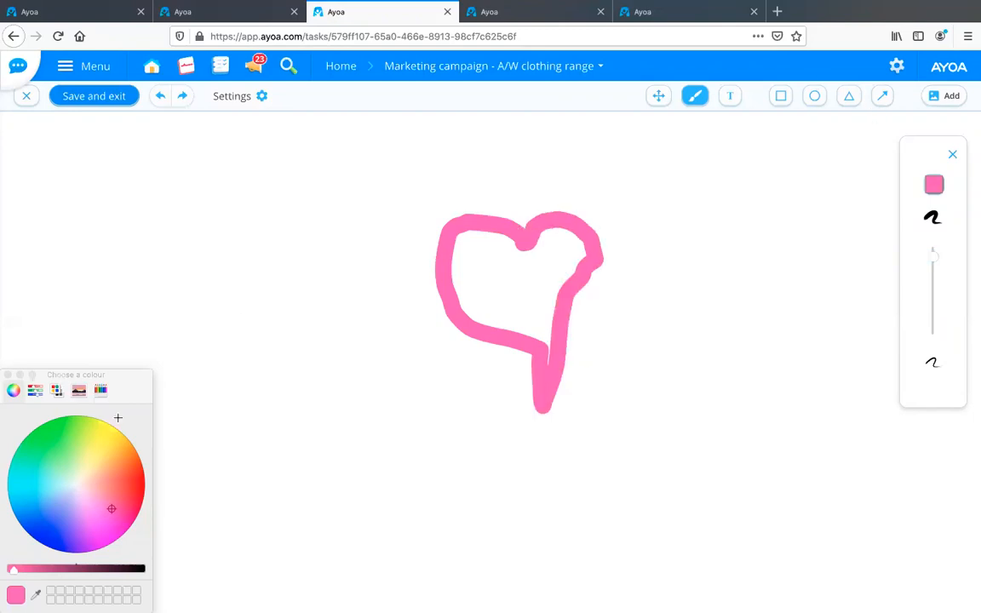
Draw a thin black arrow of line width 2 diagonally upward across the pink heart and close the arrow settings.
{"action": "left_click", "coordinate": [815, 97]}
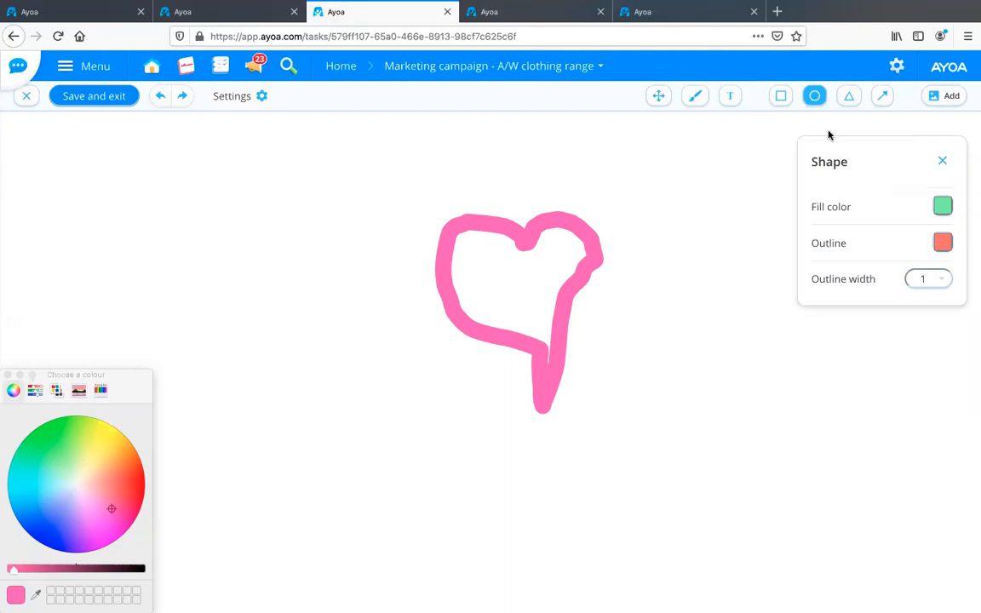
{"action": "left_click", "coordinate": [882, 97]}
{"action": "left_click_drag", "start_coordinate": [416, 324], "coordinate": [649, 241]}
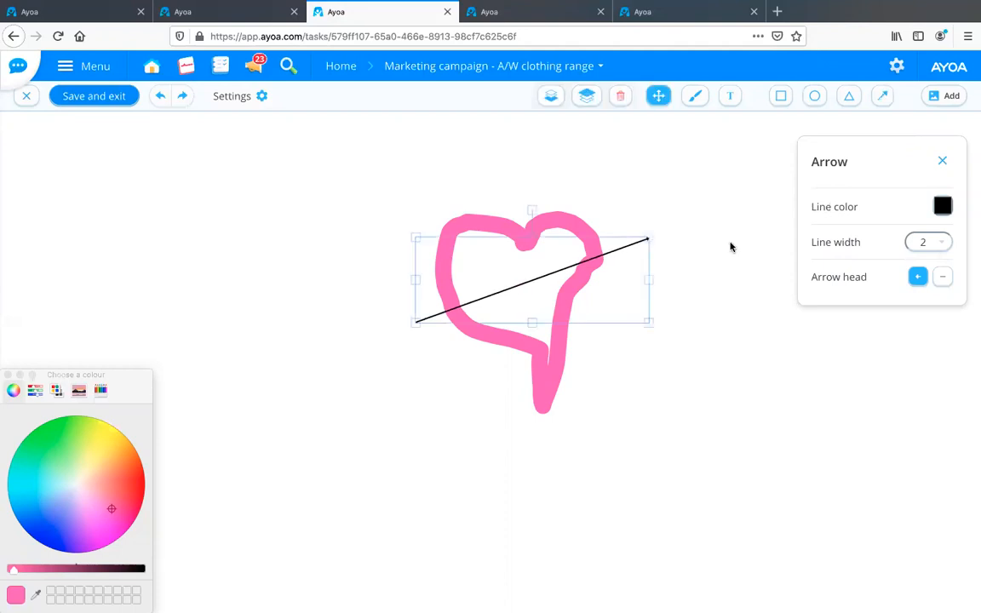
{"action": "left_click", "coordinate": [943, 161]}
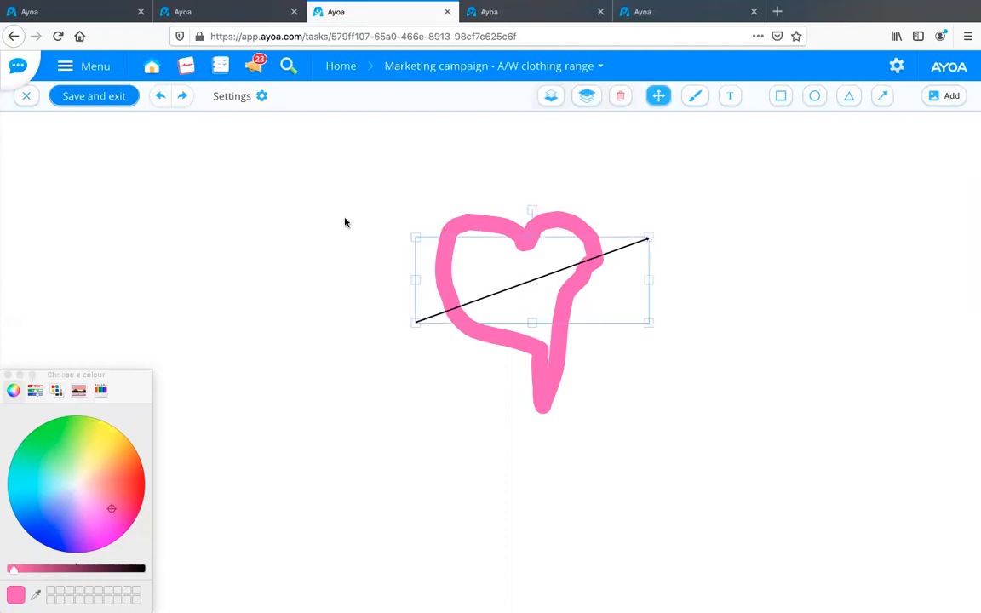
Save the heart sketch, set it as the cover image of "Progress meeting (2)" and close the task details.
{"action": "left_click", "coordinate": [94, 96]}
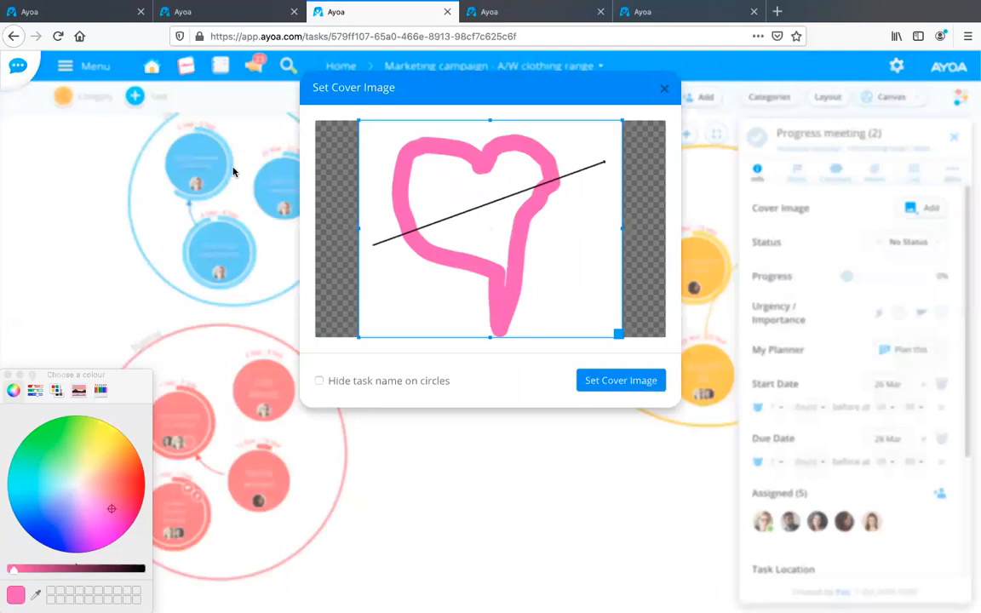
{"action": "left_click", "coordinate": [630, 381]}
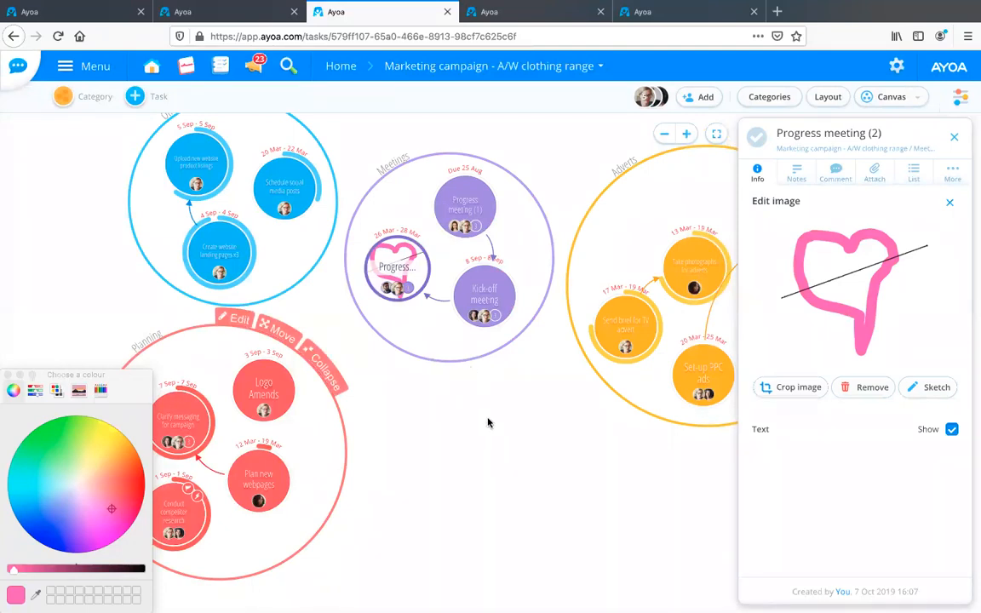
{"action": "scroll", "coordinate": [428, 268], "scroll_direction": "down", "scroll_amount": 1}
{"action": "left_click", "coordinate": [956, 142]}
Bring the leftover floating colour picker back into view and close it.
{"action": "key", "text": "super+Tab"}
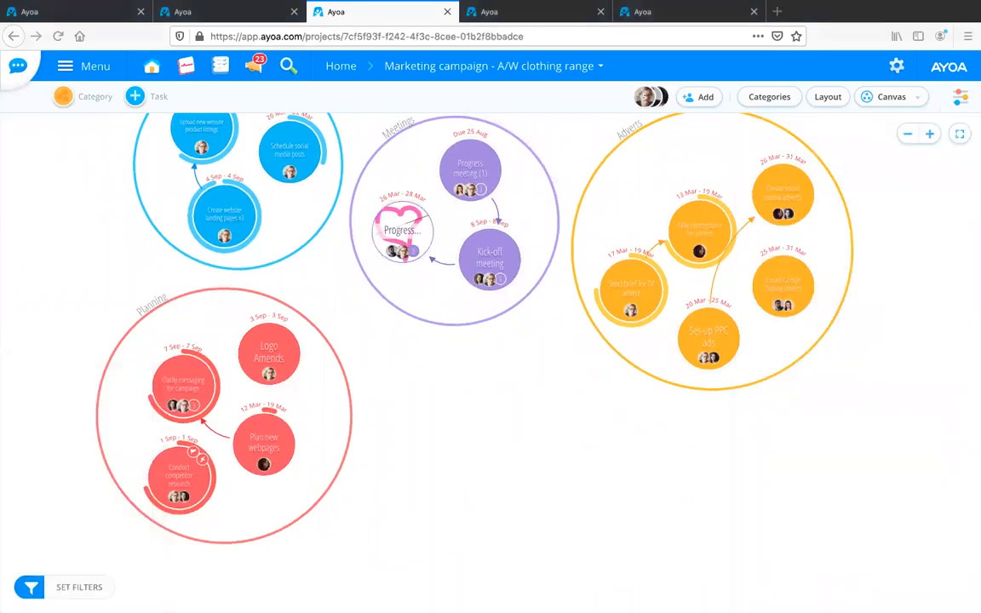
{"action": "left_click", "coordinate": [458, 391]}
{"action": "left_click_drag", "start_coordinate": [108, 376], "coordinate": [137, 376]}
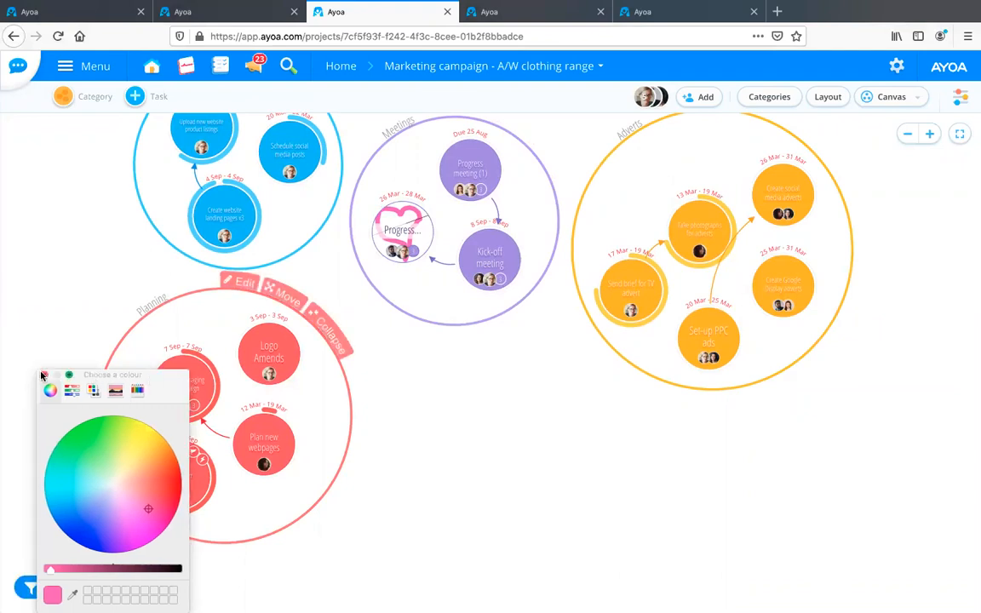
{"action": "left_click", "coordinate": [43, 374]}
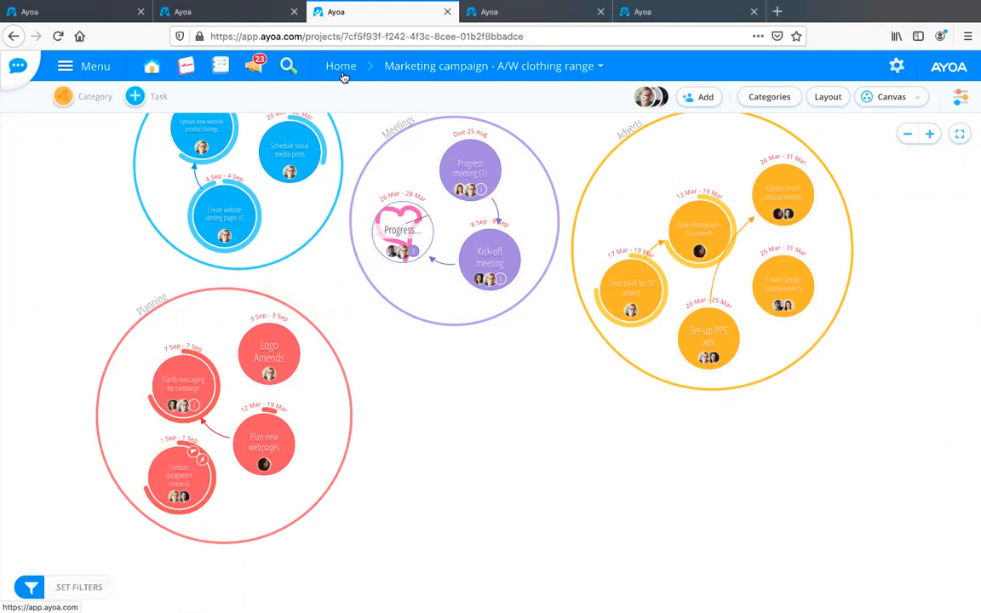
Switch to the open "Marketing Campaign - Winter 2020" mind map and look over its branches around the central topic, Website and Winter email.
{"action": "left_click", "coordinate": [262, 11]}
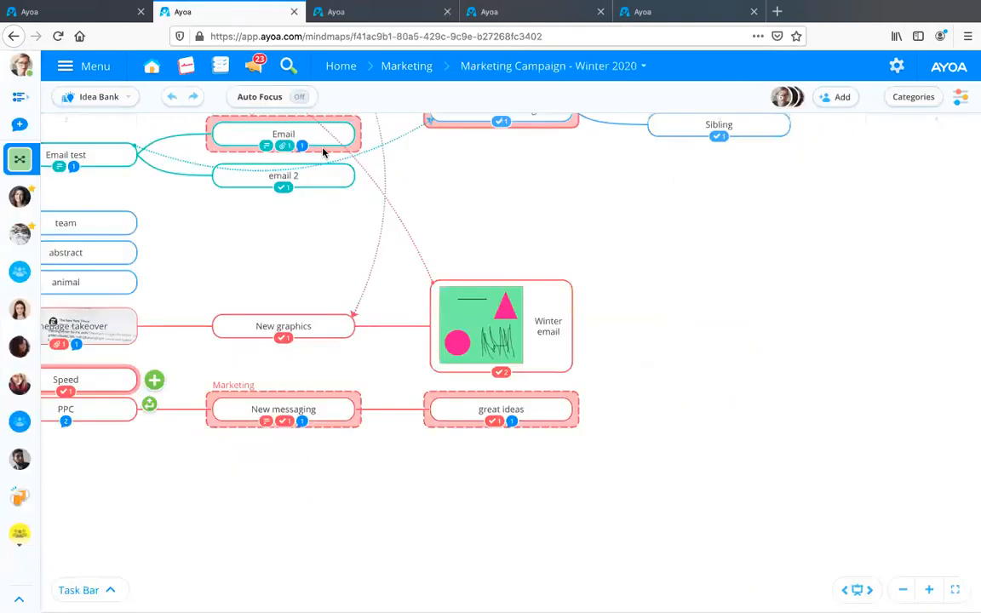
{"action": "left_click_drag", "start_coordinate": [308, 248], "coordinate": [644, 263]}
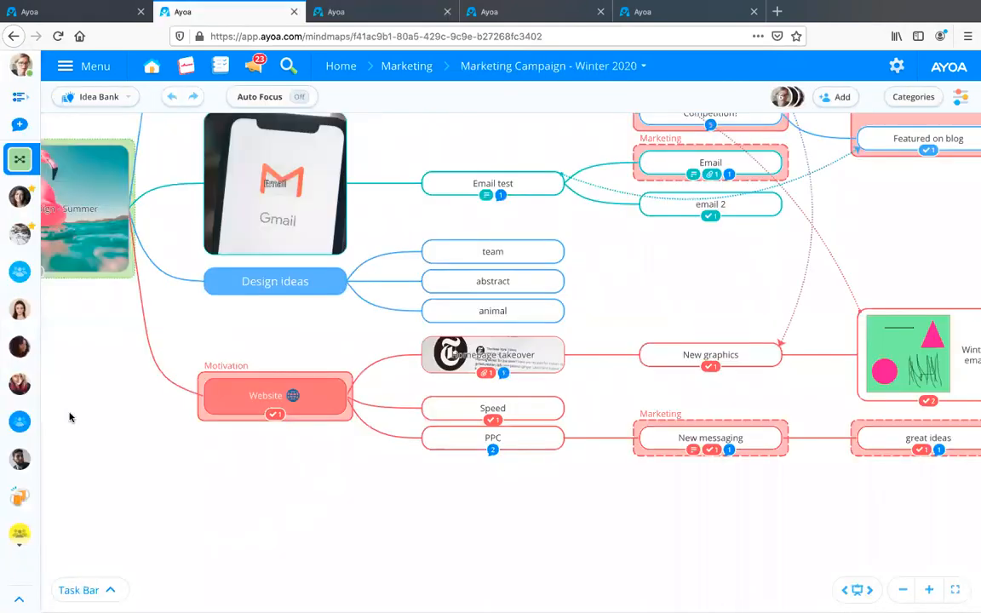
{"action": "left_click_drag", "start_coordinate": [55, 257], "coordinate": [166, 245]}
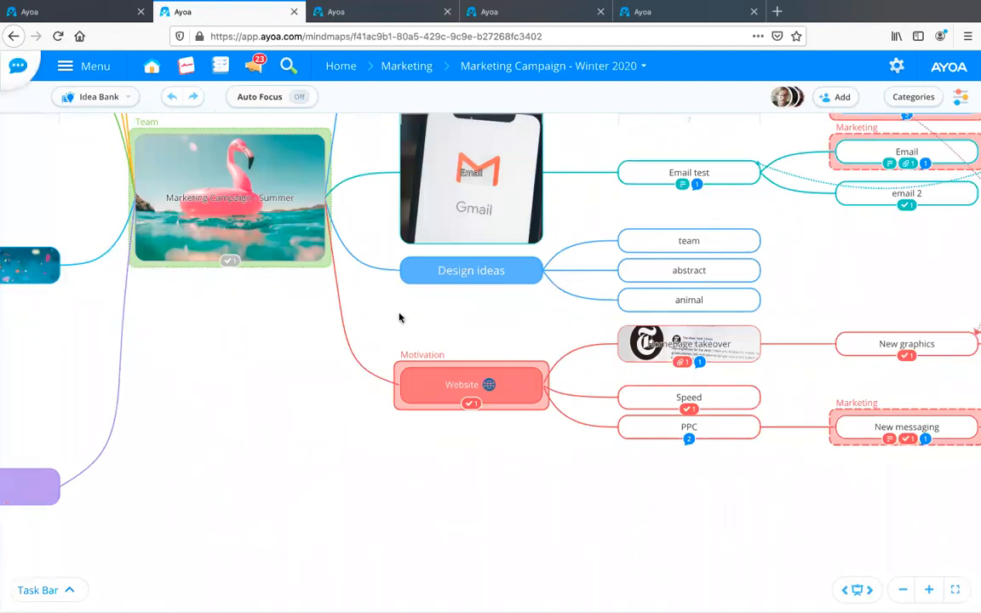
{"action": "scroll", "coordinate": [237, 355], "scroll_direction": "up", "scroll_amount": 1}
{"action": "scroll", "coordinate": [235, 345], "scroll_direction": "right", "scroll_amount": 4}
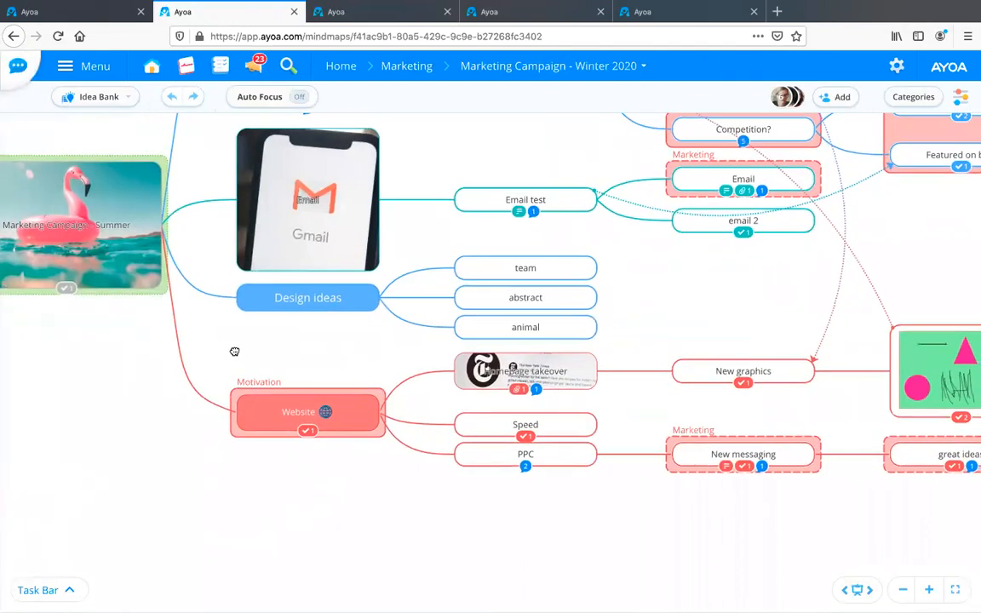
{"action": "scroll", "coordinate": [519, 372], "scroll_direction": "left", "scroll_amount": 9}
{"action": "scroll", "coordinate": [495, 462], "scroll_direction": "up", "scroll_amount": 2}
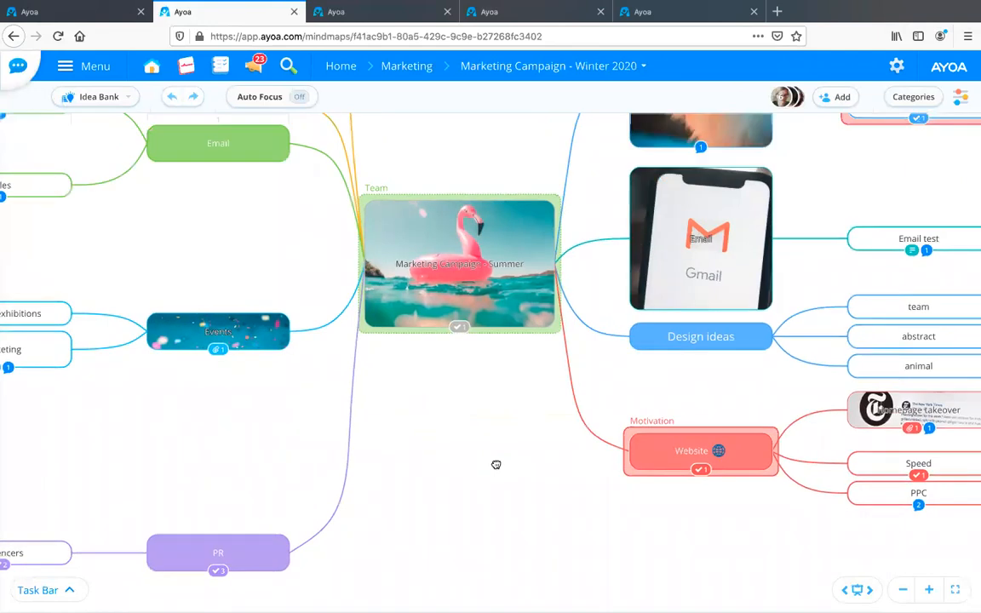
{"action": "scroll", "coordinate": [314, 371], "scroll_direction": "down", "scroll_amount": 2}
{"action": "scroll", "coordinate": [314, 371], "scroll_direction": "right", "scroll_amount": 4}
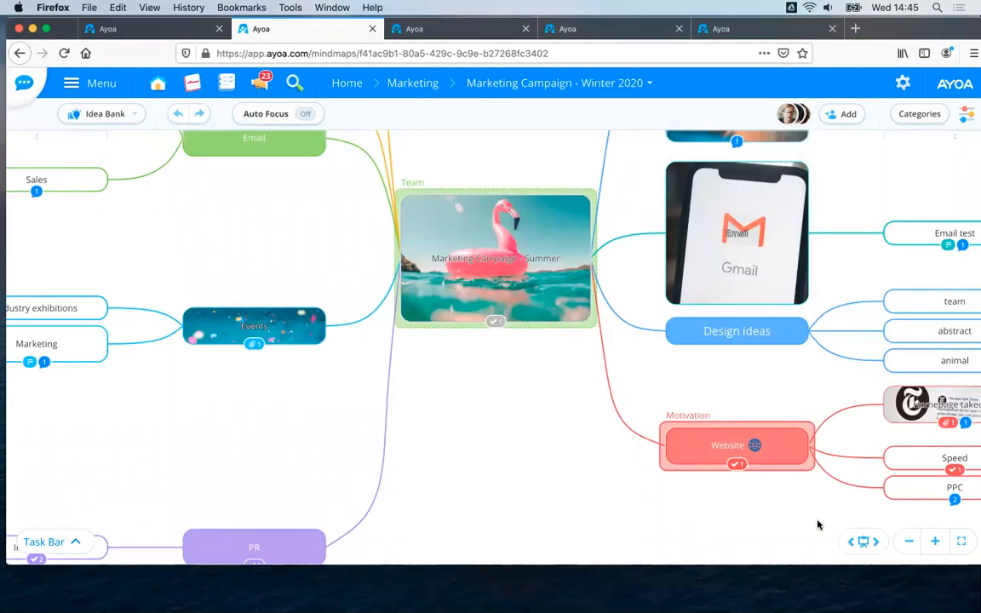
{"action": "mouse_move", "coordinate": [583, 459]}
{"action": "left_mouse_down"}
{"action": "mouse_move", "coordinate": [499, 449]}
{"action": "mouse_move", "coordinate": [588, 465]}
{"action": "left_mouse_up"}
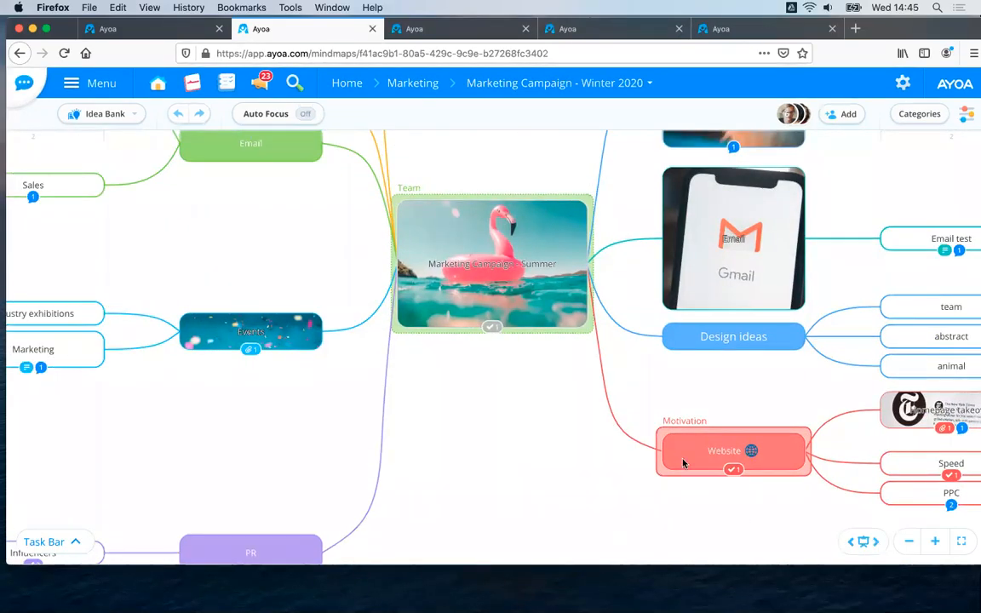
{"action": "left_click_drag", "start_coordinate": [511, 346], "coordinate": [503, 232]}
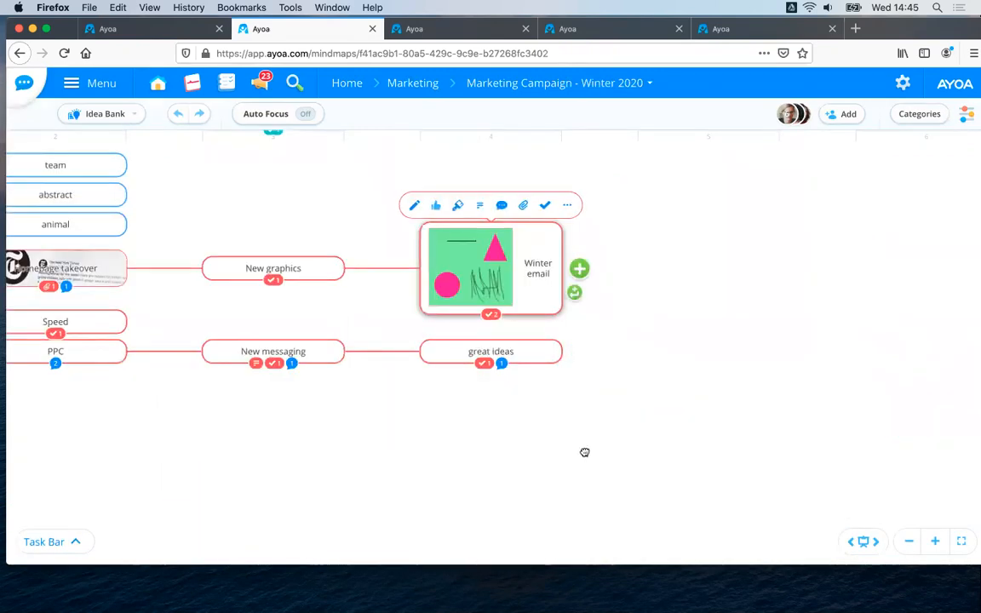
{"action": "left_click", "coordinate": [863, 542]}
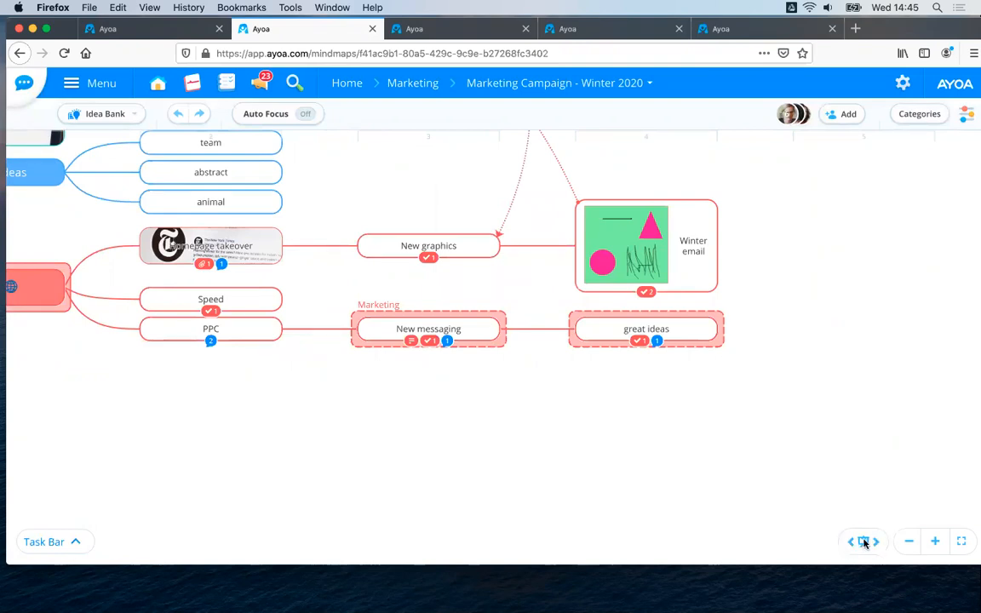
{"action": "left_click_drag", "start_coordinate": [200, 402], "coordinate": [670, 441]}
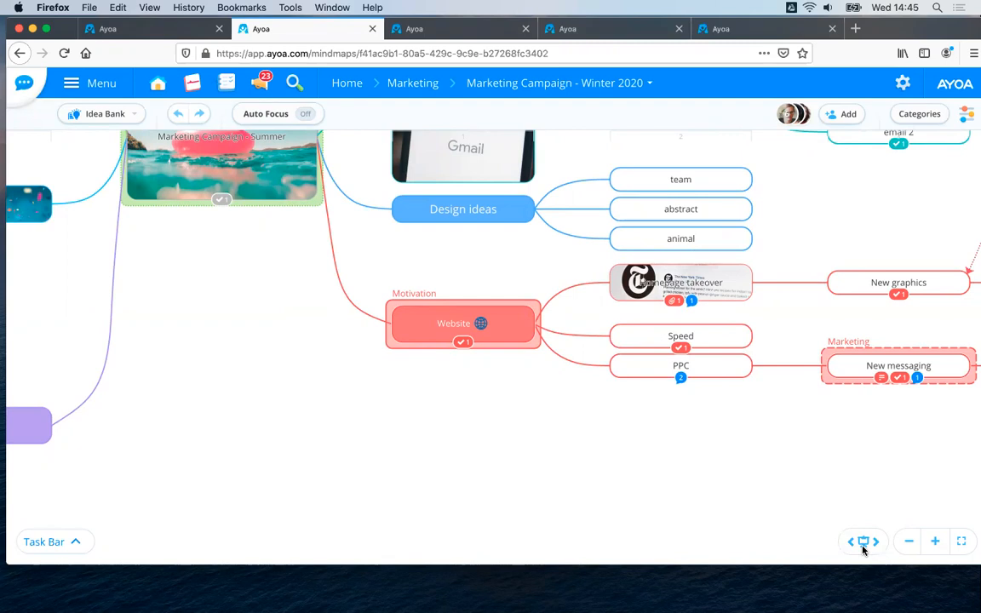
{"action": "left_click_drag", "start_coordinate": [340, 416], "coordinate": [473, 449]}
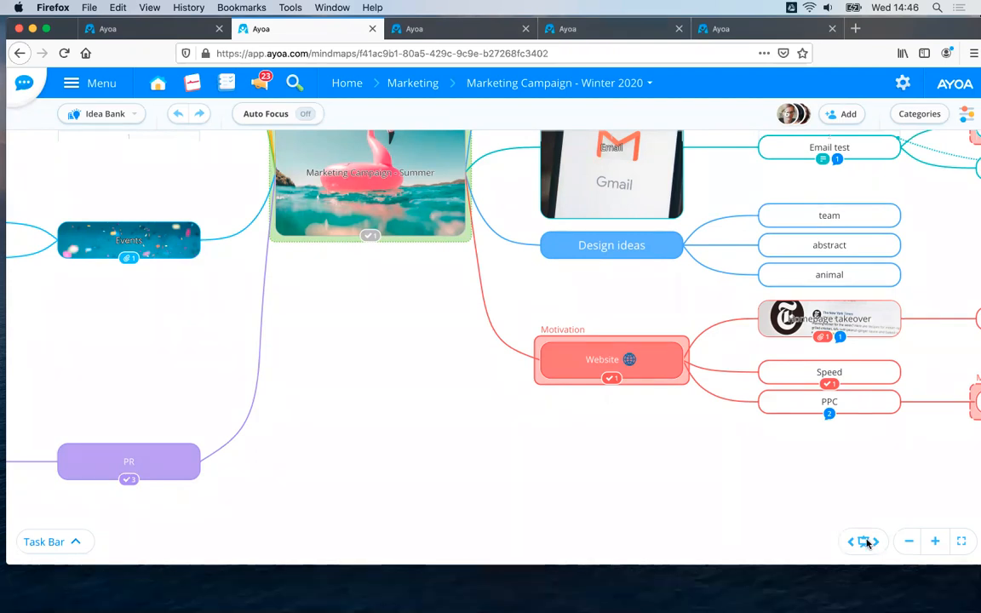
Go to the home page, open Team Pulse and browse everyone's posts from all dates.
{"action": "left_click", "coordinate": [341, 82]}
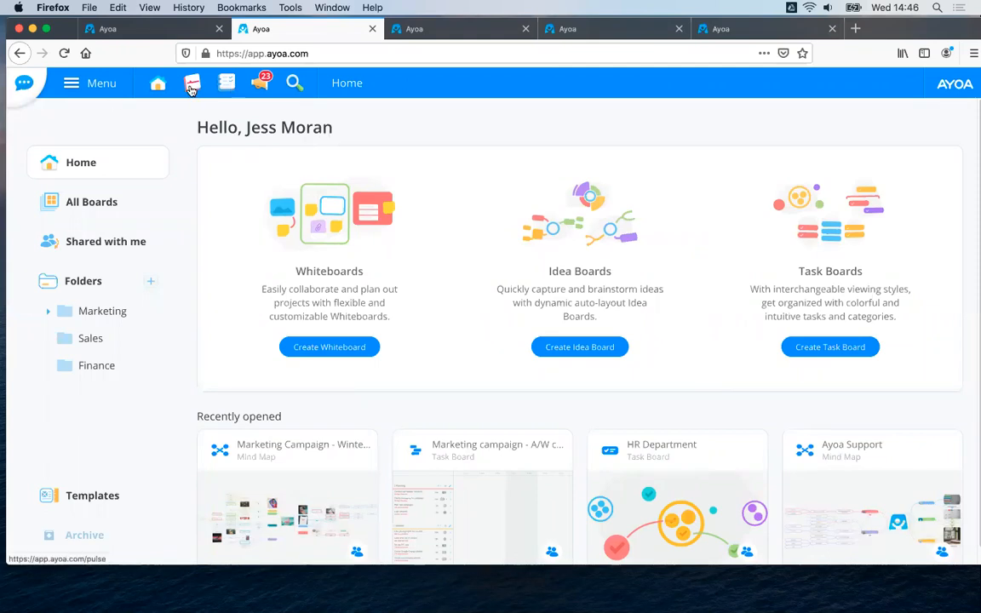
{"action": "left_click", "coordinate": [192, 86]}
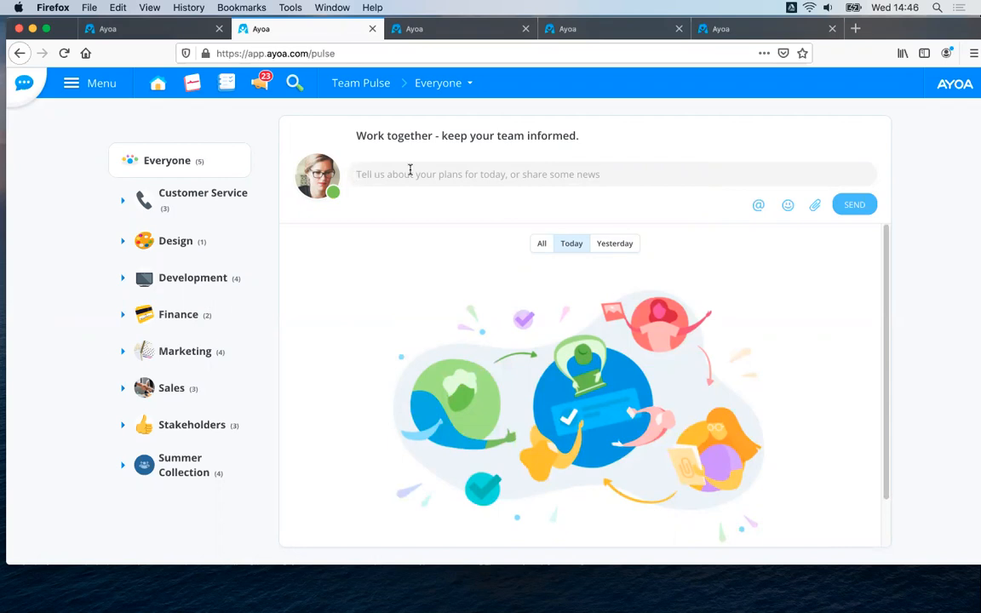
{"action": "left_click", "coordinate": [539, 245]}
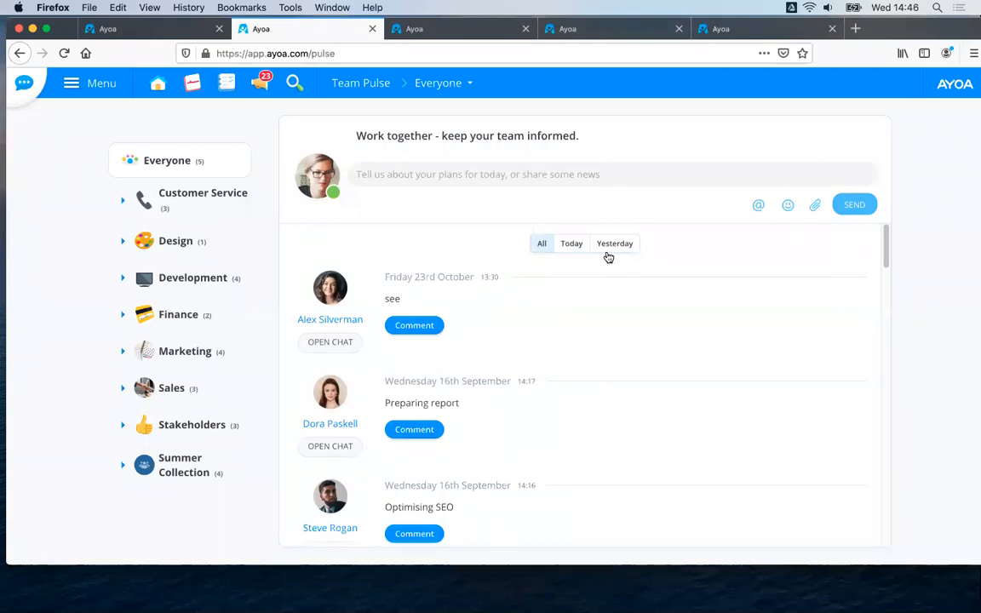
{"action": "scroll", "coordinate": [571, 231], "scroll_direction": "down", "scroll_amount": 4}
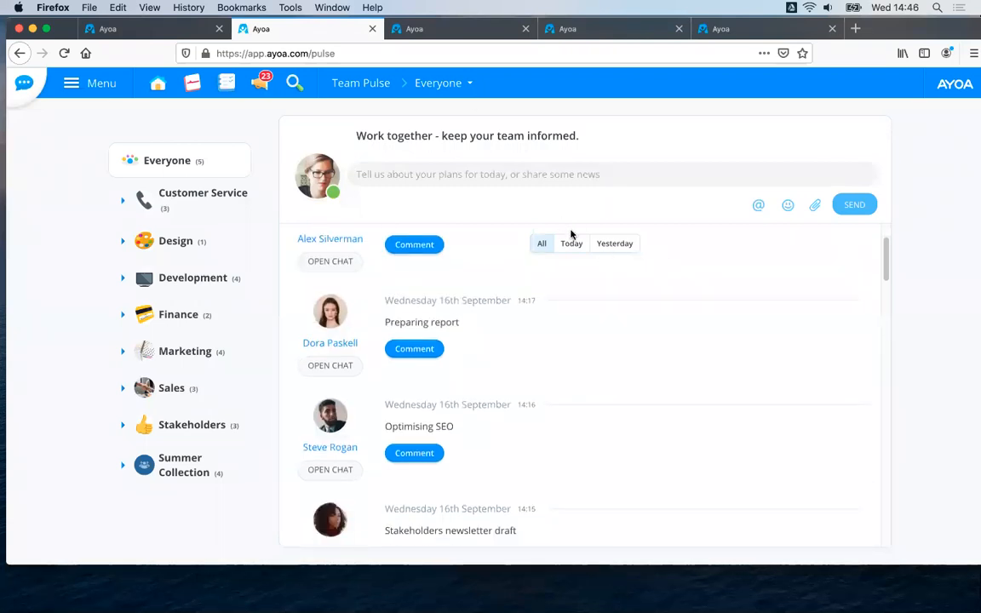
{"action": "scroll", "coordinate": [528, 281], "scroll_direction": "up", "scroll_amount": 4}
Post the update "Today I am on a webinar" to everyone in Team Pulse.
{"action": "left_click", "coordinate": [370, 174]}
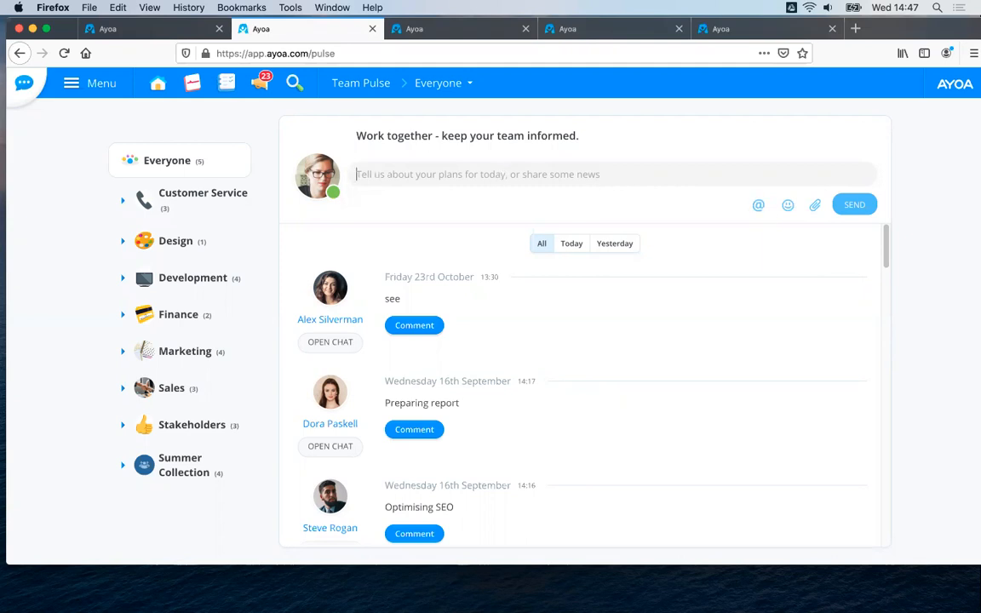
{"action": "type", "text": "Today I am o"}
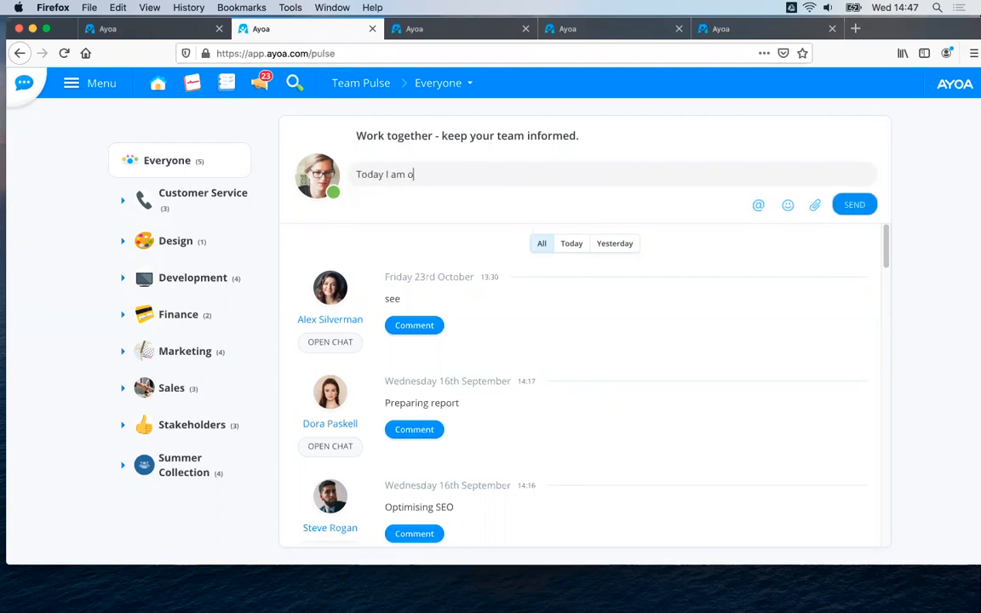
{"action": "type", "text": "n a webinar"}
{"action": "left_click", "coordinate": [856, 210]}
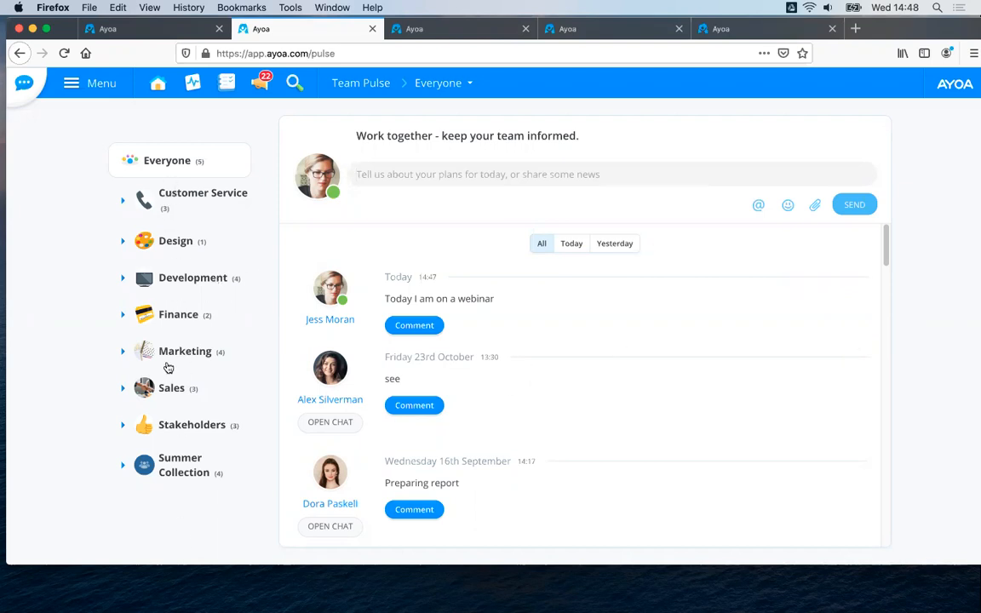
Expand the Design and Development groups to view their members, and open the main navigation menu.
{"action": "left_click", "coordinate": [123, 241]}
{"action": "left_click", "coordinate": [126, 318]}
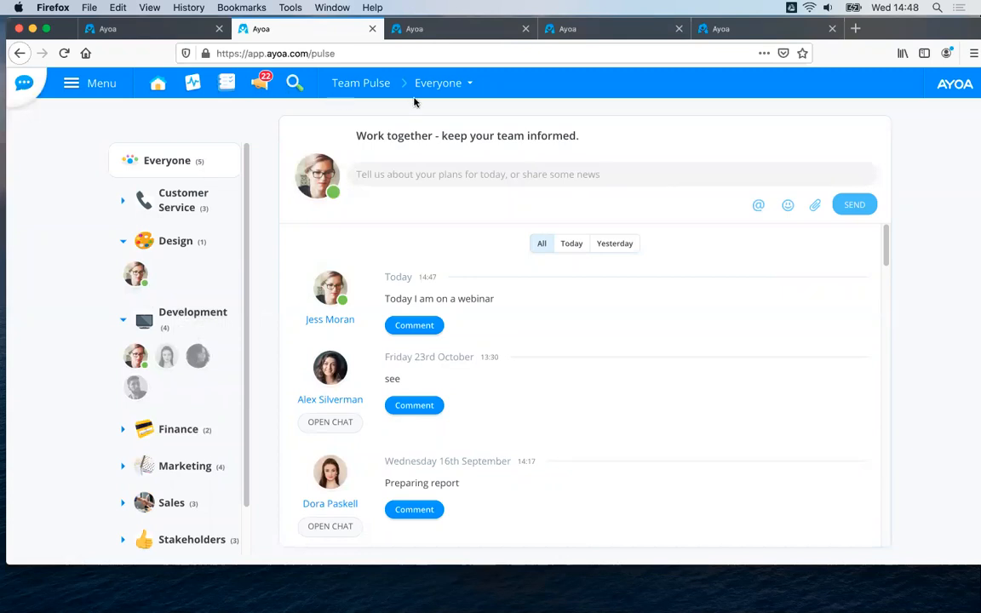
{"action": "left_click", "coordinate": [94, 86]}
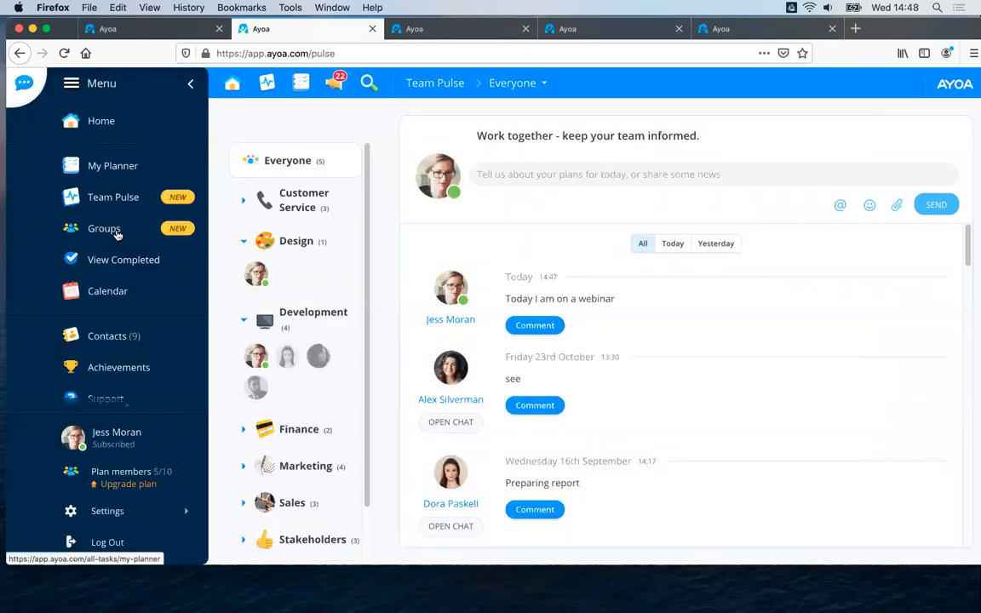
Open the Groups page and look through the personal groups and the groups in the Ayoa plan.
{"action": "left_click", "coordinate": [109, 232]}
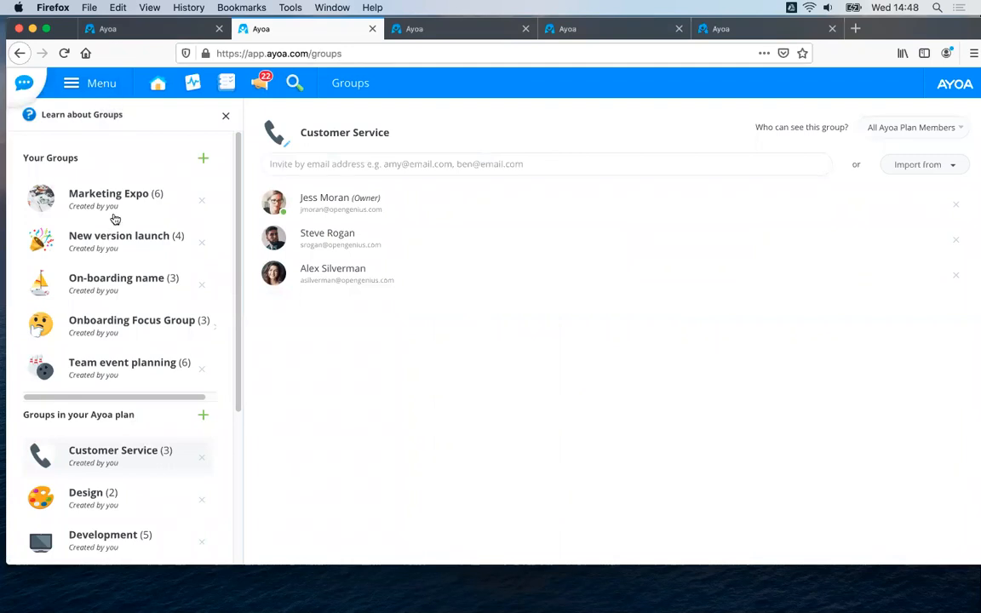
{"action": "scroll", "coordinate": [119, 226], "scroll_direction": "down", "scroll_amount": 3}
{"action": "scroll", "coordinate": [110, 220], "scroll_direction": "up", "scroll_amount": 3}
{"action": "scroll", "coordinate": [119, 271], "scroll_direction": "down", "scroll_amount": 3}
{"action": "scroll", "coordinate": [158, 298], "scroll_direction": "down", "scroll_amount": 3}
{"action": "scroll", "coordinate": [138, 197], "scroll_direction": "up", "scroll_amount": 5}
{"action": "scroll", "coordinate": [99, 166], "scroll_direction": "down", "scroll_amount": 5}
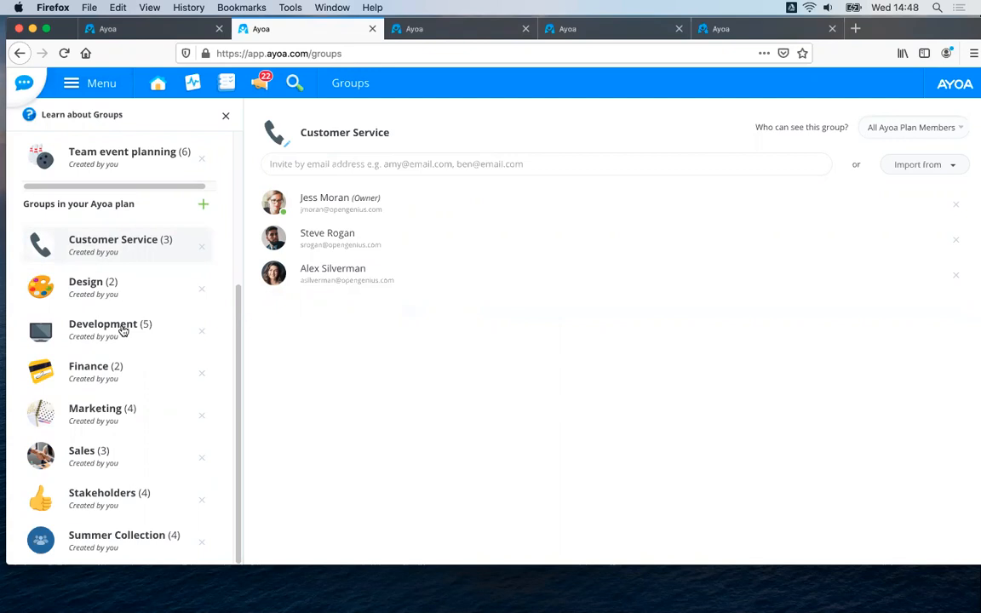
View the members of the Design and Finance plan groups and return to the start of the groups list.
{"action": "left_click", "coordinate": [78, 286]}
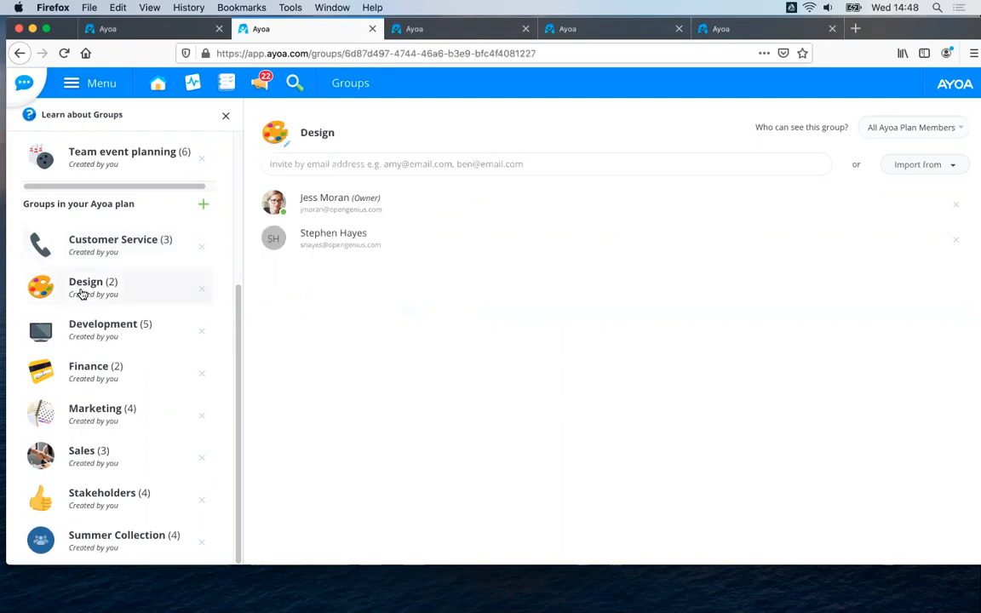
{"action": "left_click", "coordinate": [95, 378]}
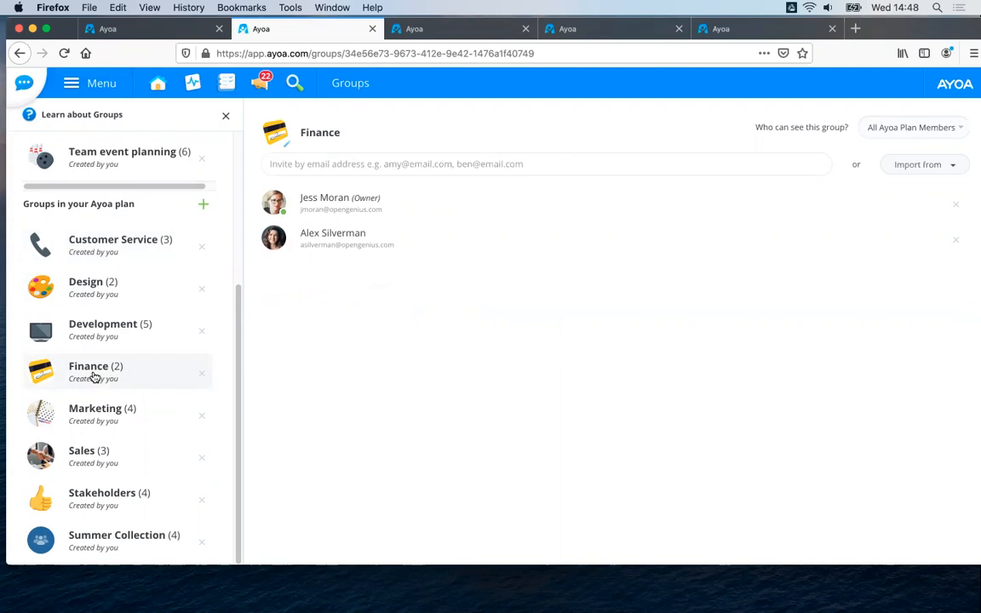
{"action": "scroll", "coordinate": [238, 392], "scroll_direction": "up", "scroll_amount": 1}
{"action": "scroll", "coordinate": [238, 392], "scroll_direction": "down", "scroll_amount": 1}
{"action": "scroll", "coordinate": [179, 256], "scroll_direction": "up", "scroll_amount": 5}
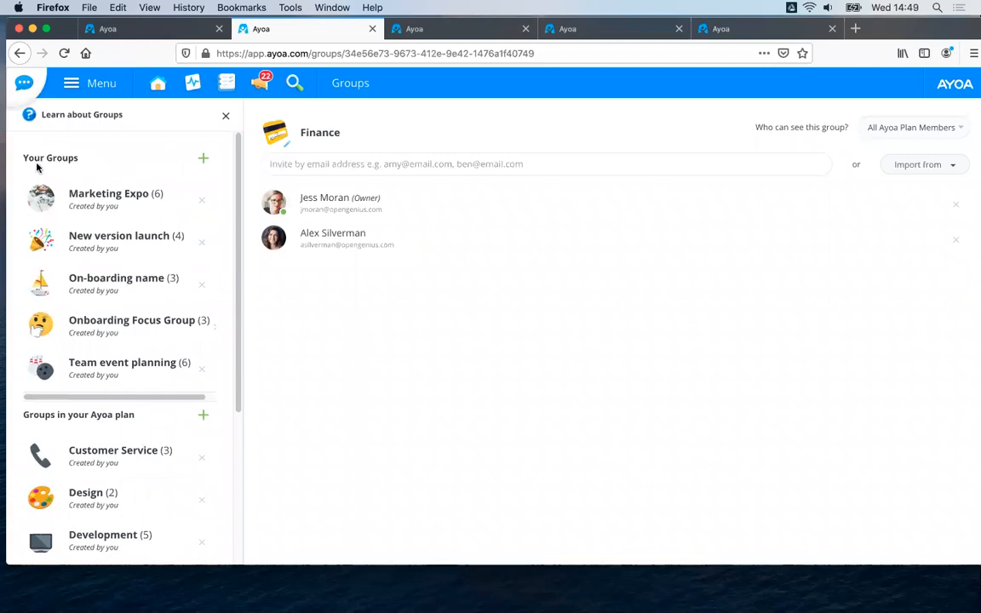
Create a new group named "Stakeholders" under Your Groups.
{"action": "left_click", "coordinate": [201, 157]}
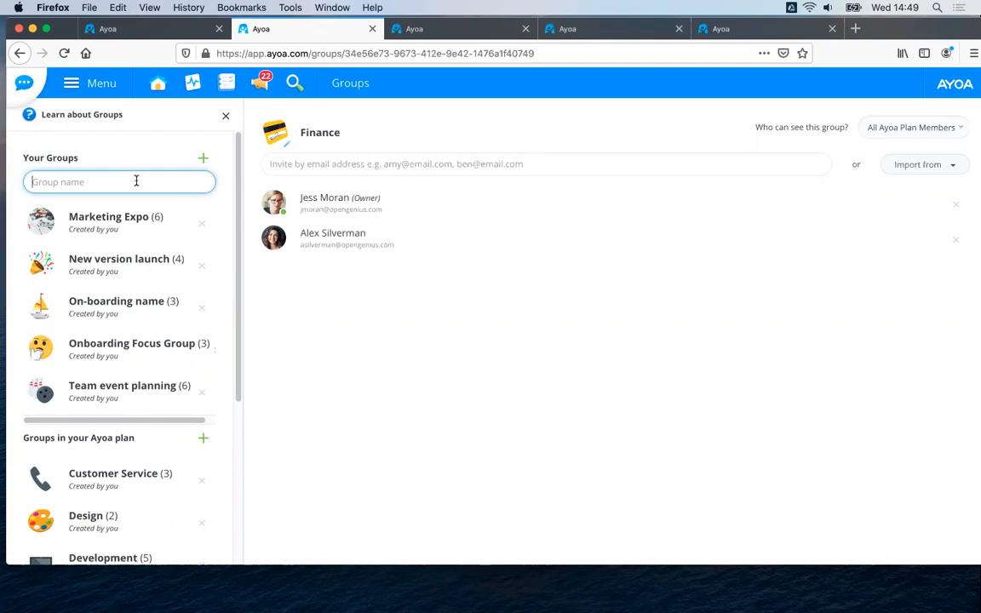
{"action": "type", "text": "Stakeholders"}
{"action": "key", "text": "Return"}
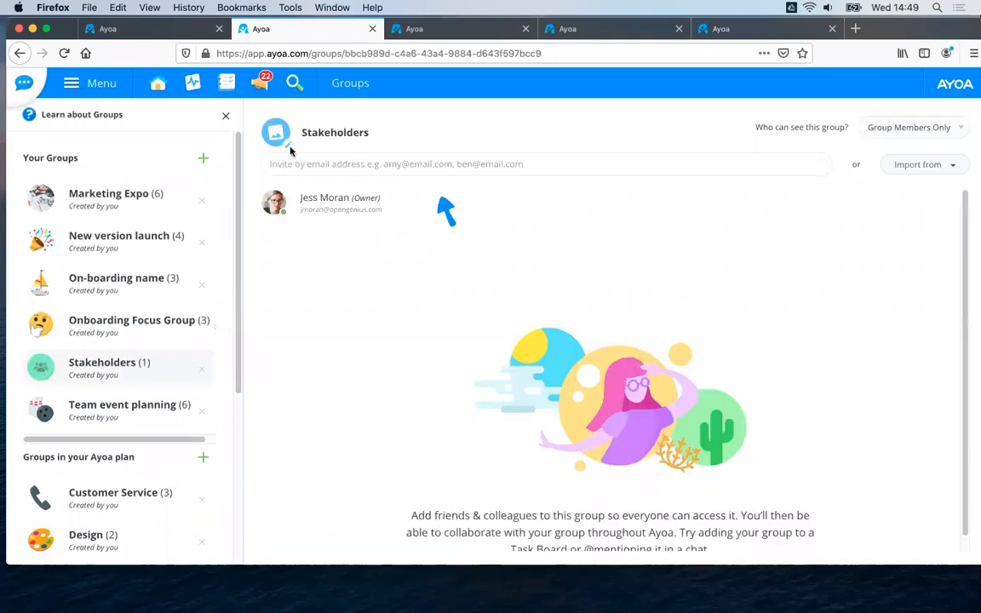
Add three people from the contacts to the new Stakeholders group.
{"action": "left_click", "coordinate": [325, 167]}
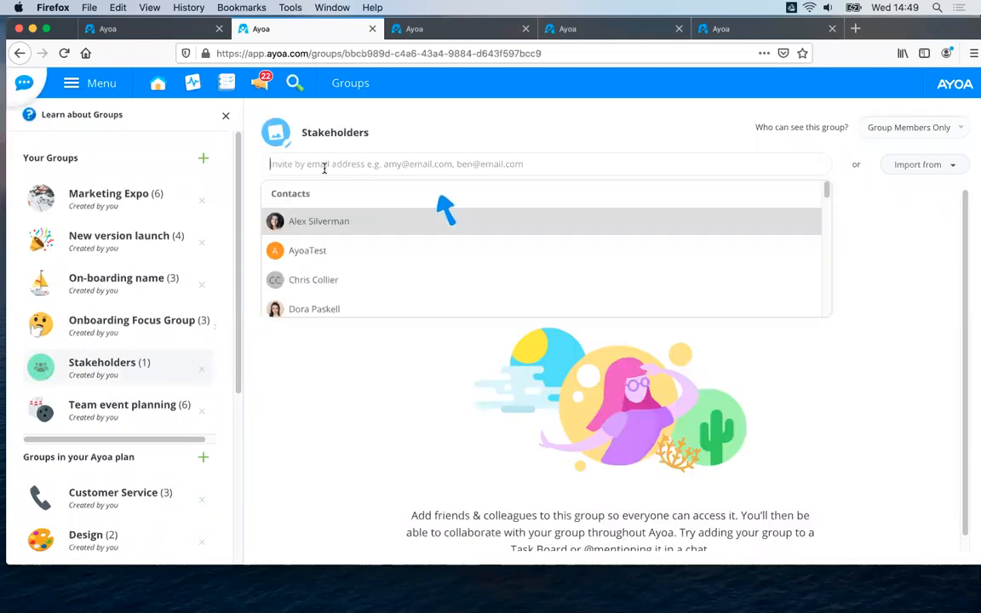
{"action": "scroll", "coordinate": [331, 271], "scroll_direction": "down", "scroll_amount": 3}
{"action": "left_click", "coordinate": [331, 264]}
{"action": "left_click", "coordinate": [333, 164]}
{"action": "scroll", "coordinate": [375, 260], "scroll_direction": "up", "scroll_amount": 2}
{"action": "left_click", "coordinate": [342, 285]}
{"action": "left_click", "coordinate": [343, 165]}
{"action": "left_click", "coordinate": [350, 281]}
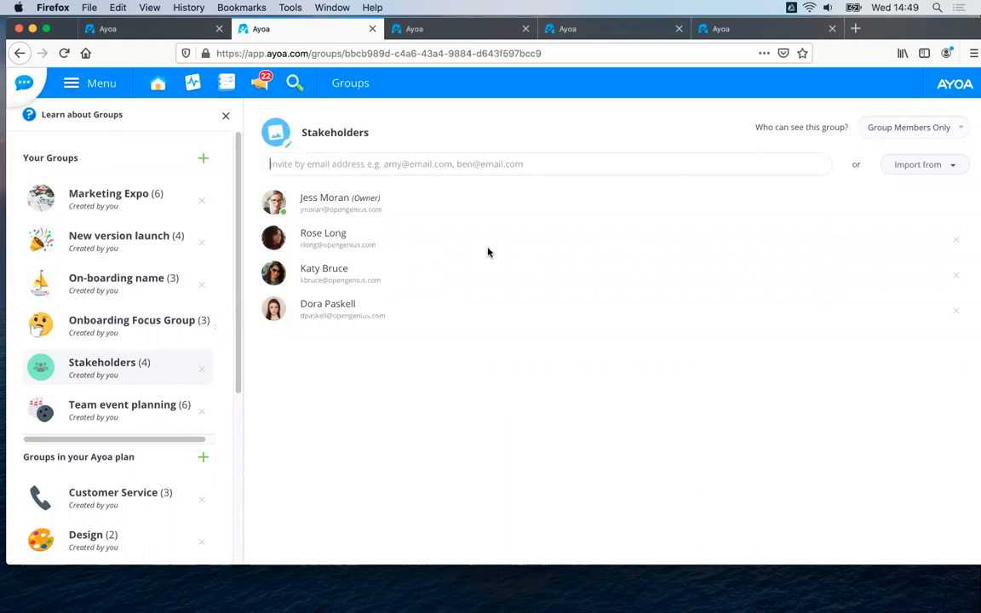
Set who can see the Stakeholders group to All Ayoa Plan Members, switching once back to Group Members Only in between.
{"action": "left_click", "coordinate": [911, 130]}
{"action": "left_click", "coordinate": [913, 132]}
{"action": "left_click", "coordinate": [910, 129]}
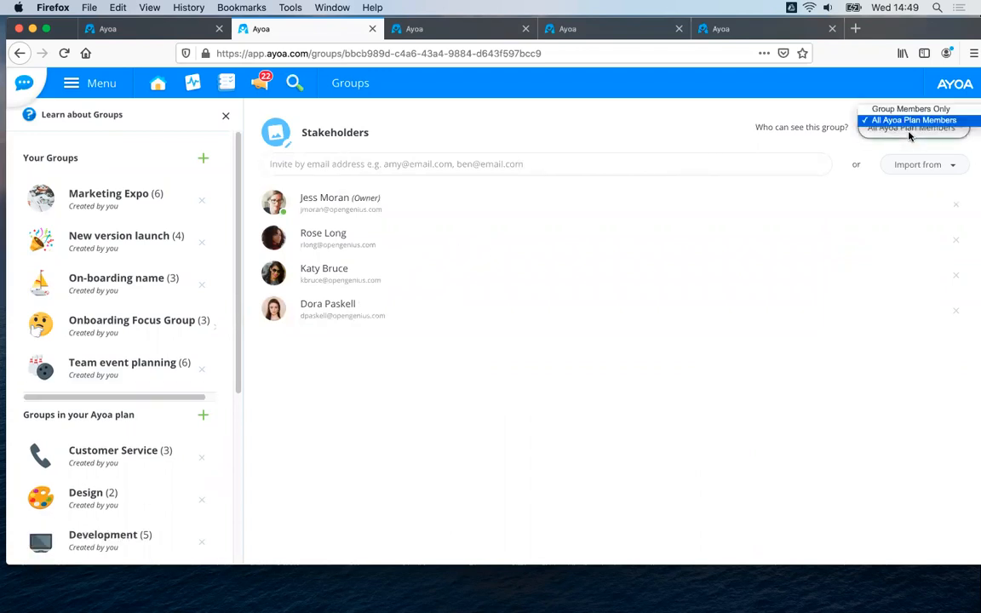
{"action": "left_click", "coordinate": [905, 112]}
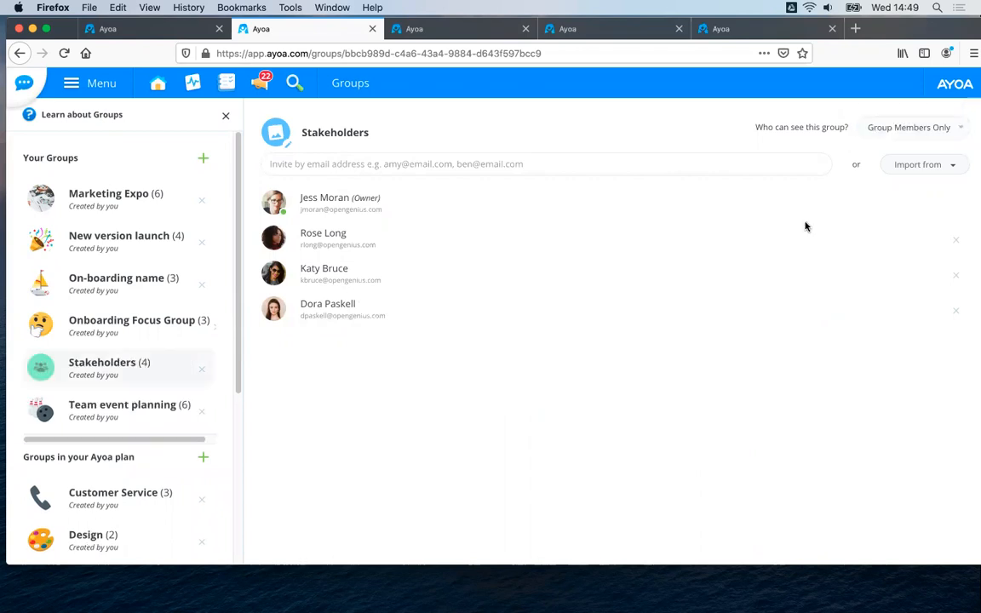
{"action": "left_click", "coordinate": [878, 128]}
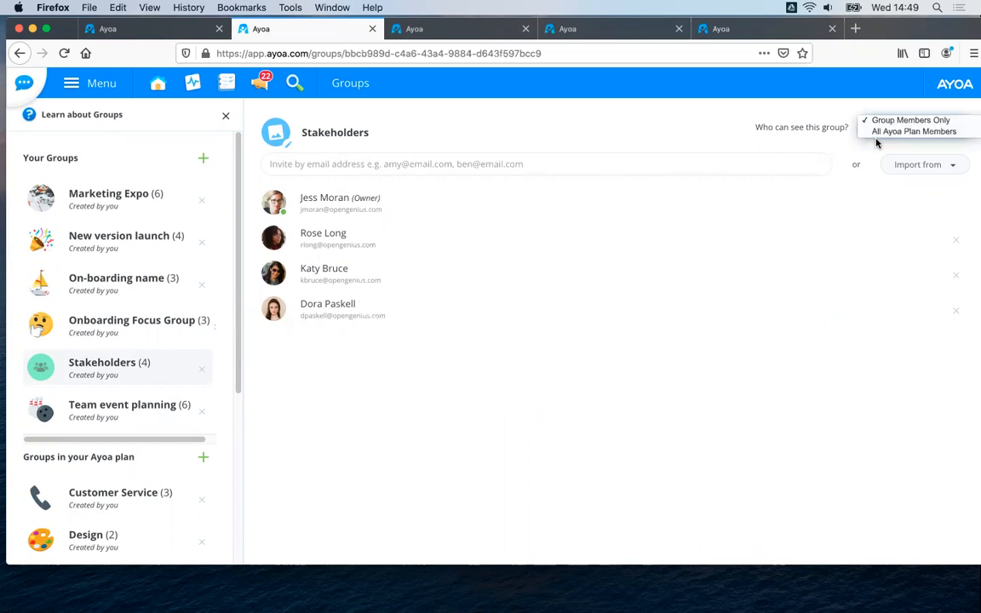
{"action": "left_click", "coordinate": [879, 134]}
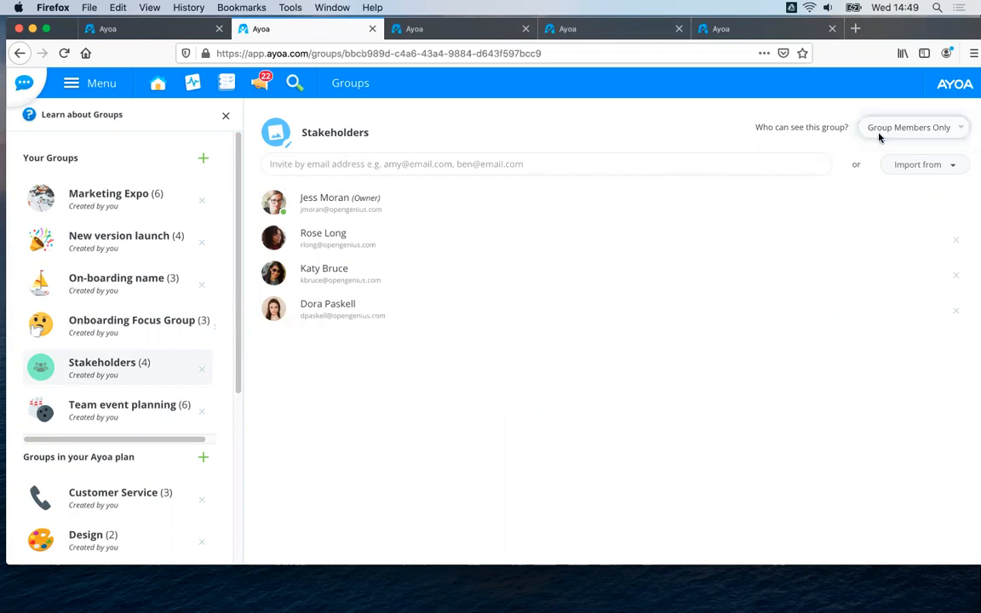
Try the Dizzy Face emoji as the Stakeholders group's image and remove it again.
{"action": "left_click", "coordinate": [269, 134]}
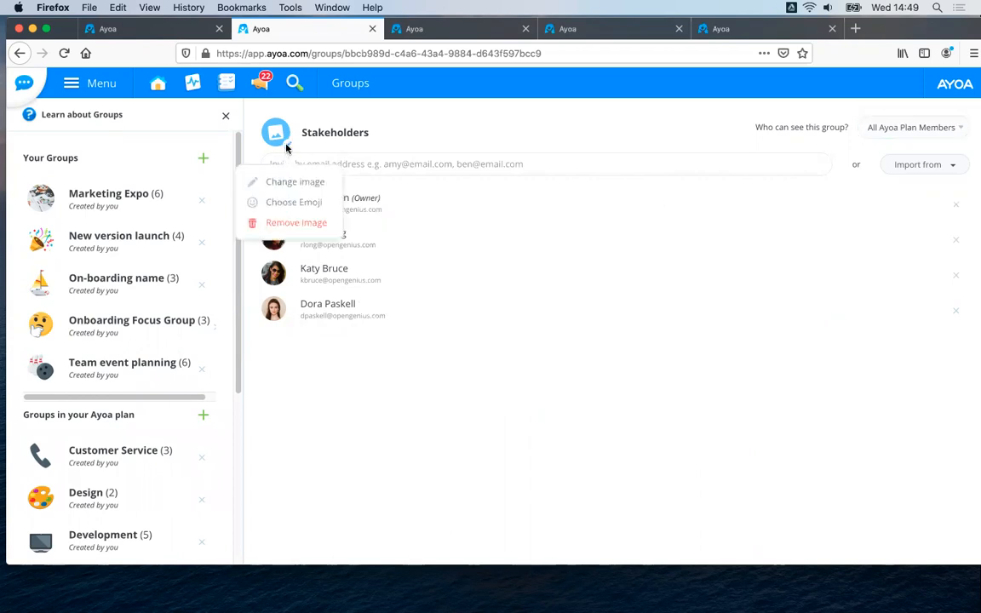
{"action": "left_click", "coordinate": [292, 202]}
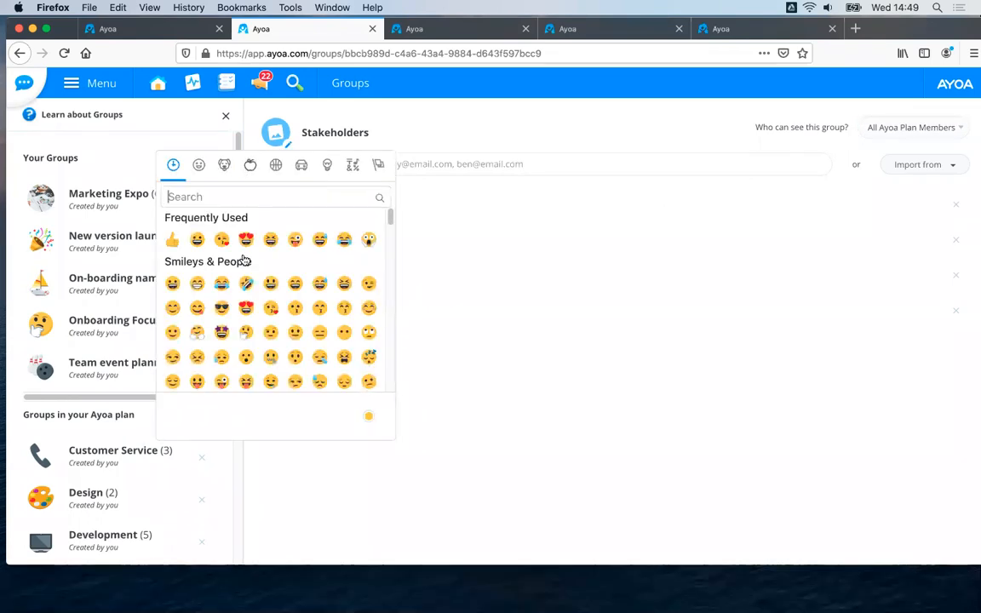
{"action": "scroll", "coordinate": [256, 335], "scroll_direction": "down", "scroll_amount": 5}
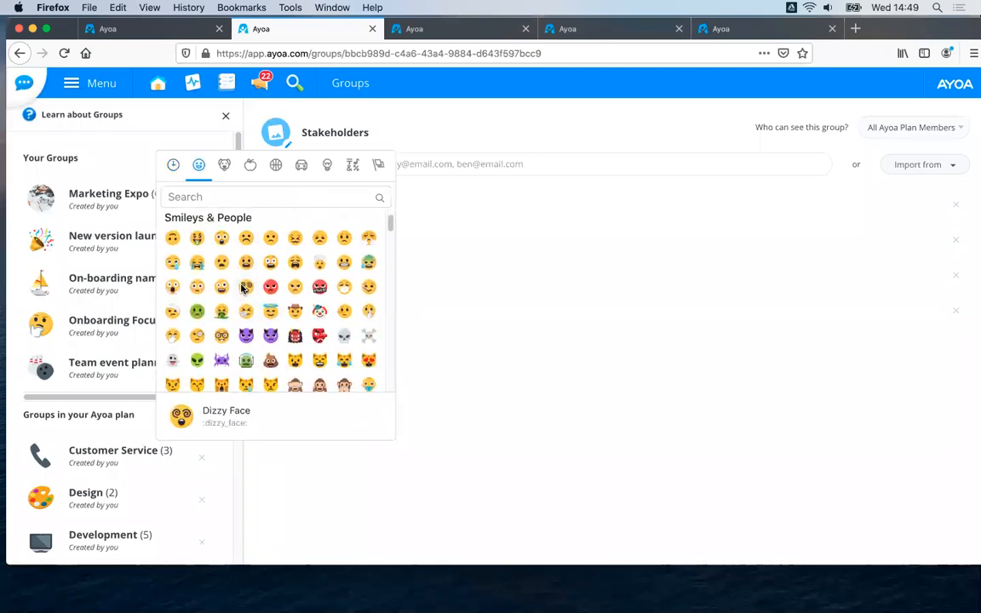
{"action": "left_click", "coordinate": [219, 259]}
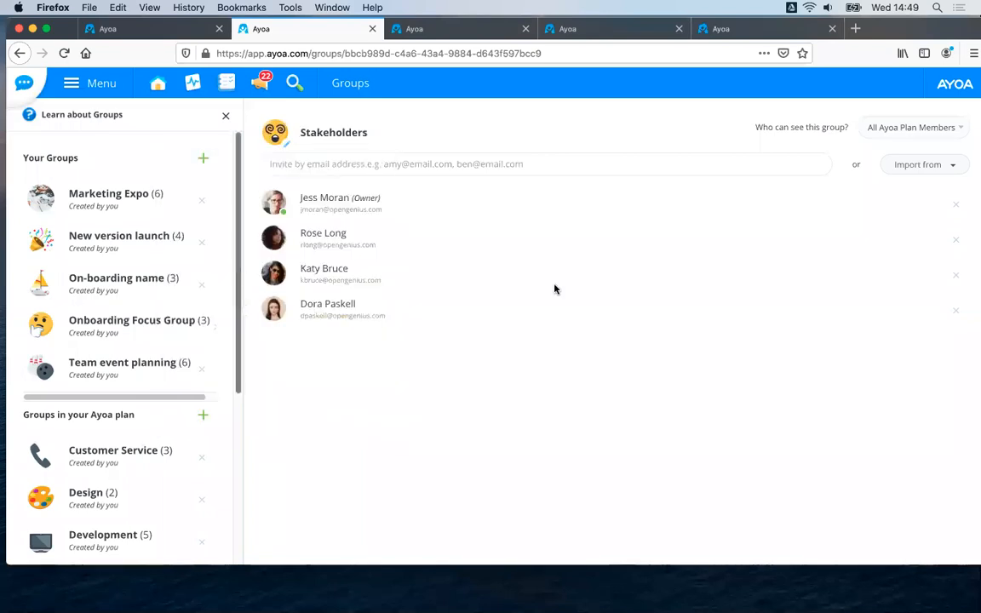
{"action": "left_click", "coordinate": [286, 143]}
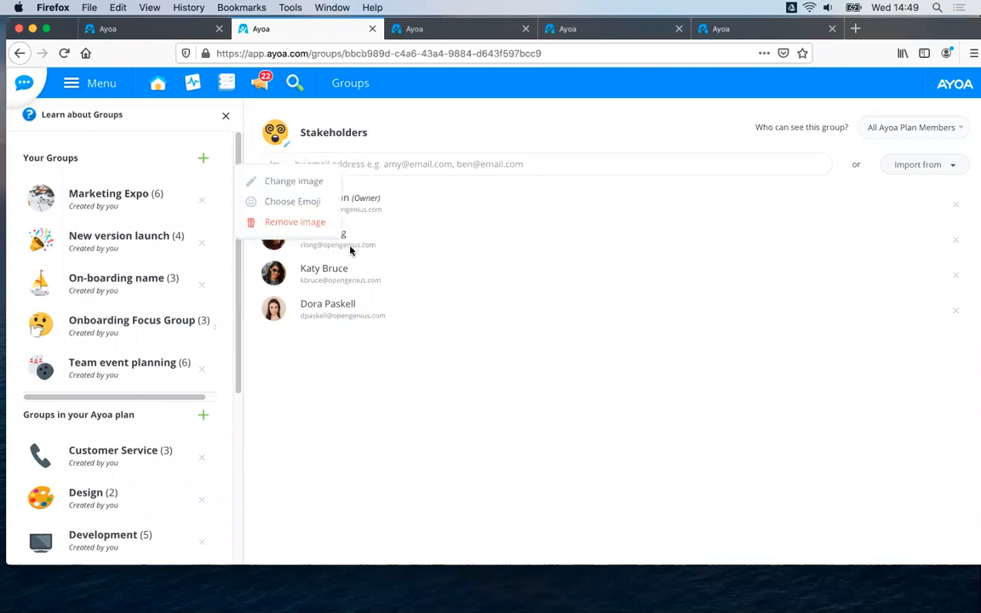
{"action": "left_click", "coordinate": [309, 221]}
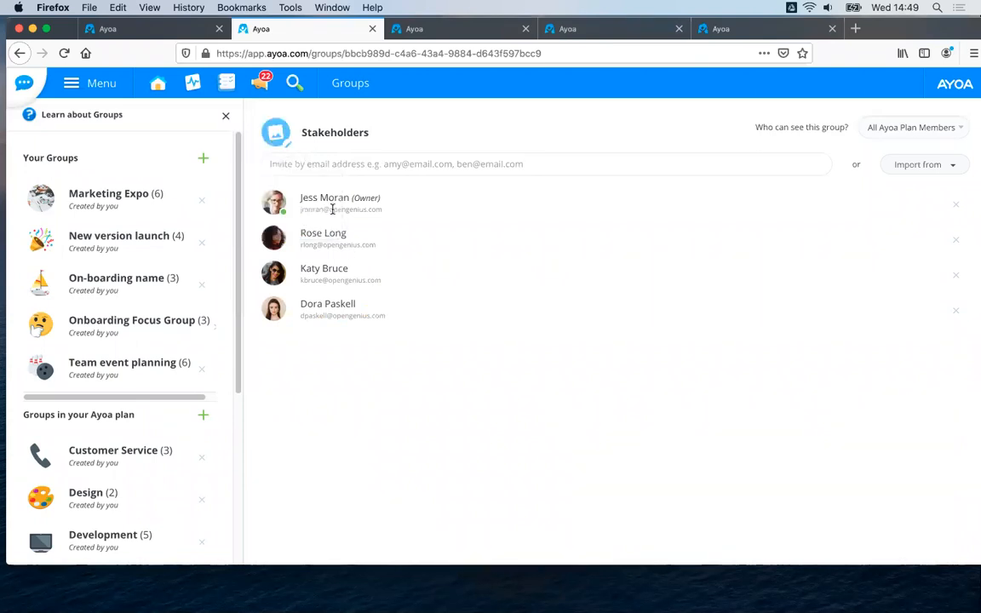
Return to the home page and create a blank whiteboard named "Whiteboards" without a corresponding task board.
{"action": "left_click", "coordinate": [157, 89]}
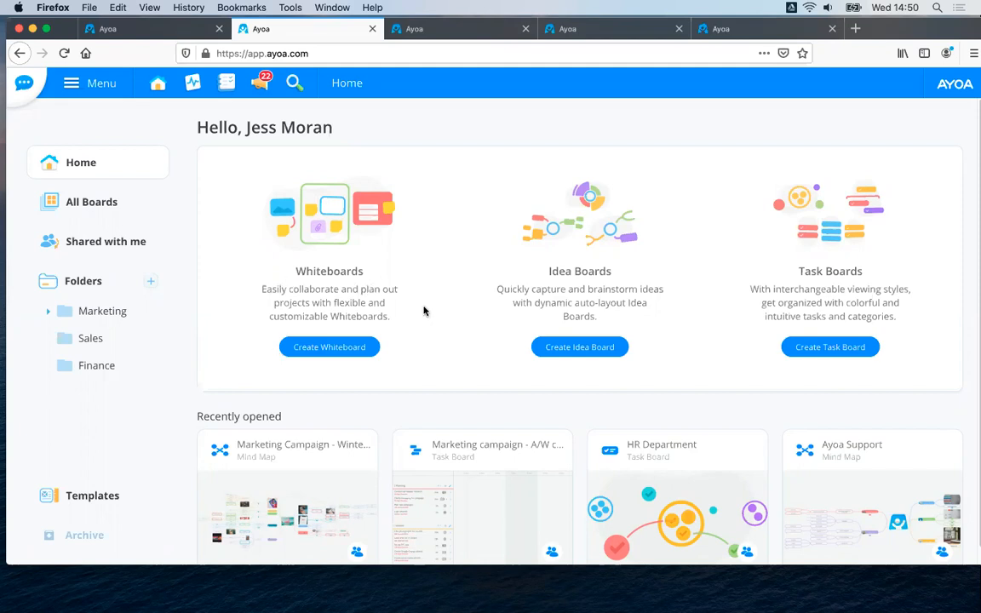
{"action": "left_click", "coordinate": [345, 349]}
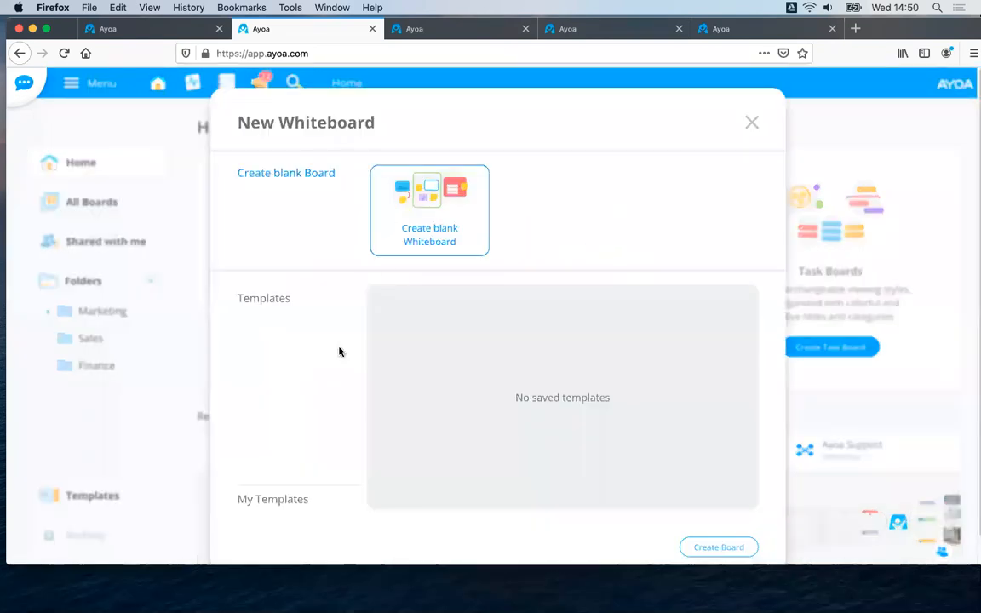
{"action": "left_click", "coordinate": [425, 219]}
{"action": "left_click", "coordinate": [300, 260]}
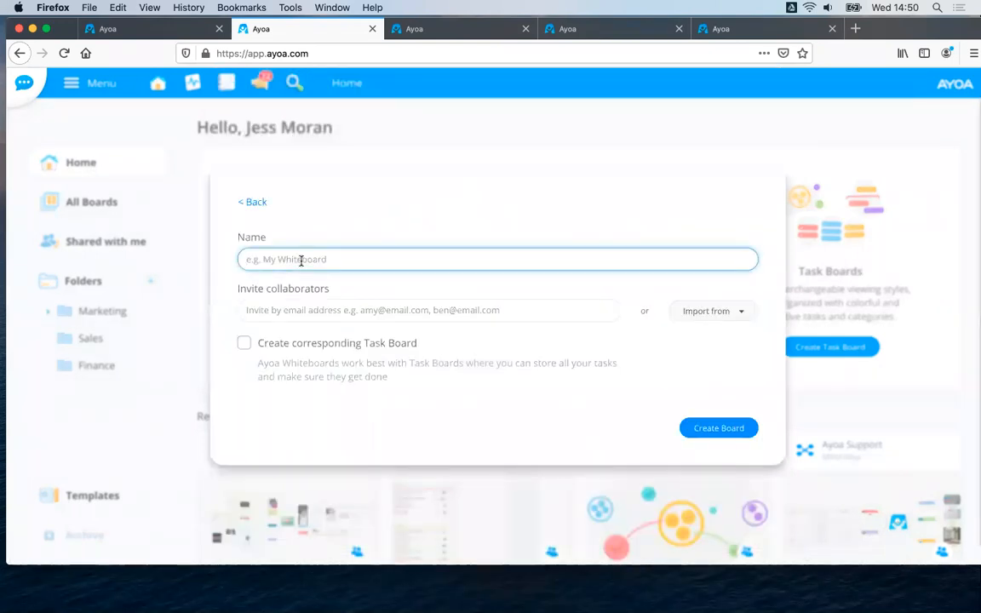
{"action": "type", "text": "Wh"}
{"action": "type", "text": "ite"}
{"action": "key", "text": "BackSpace"}
{"action": "type", "text": "teb"}
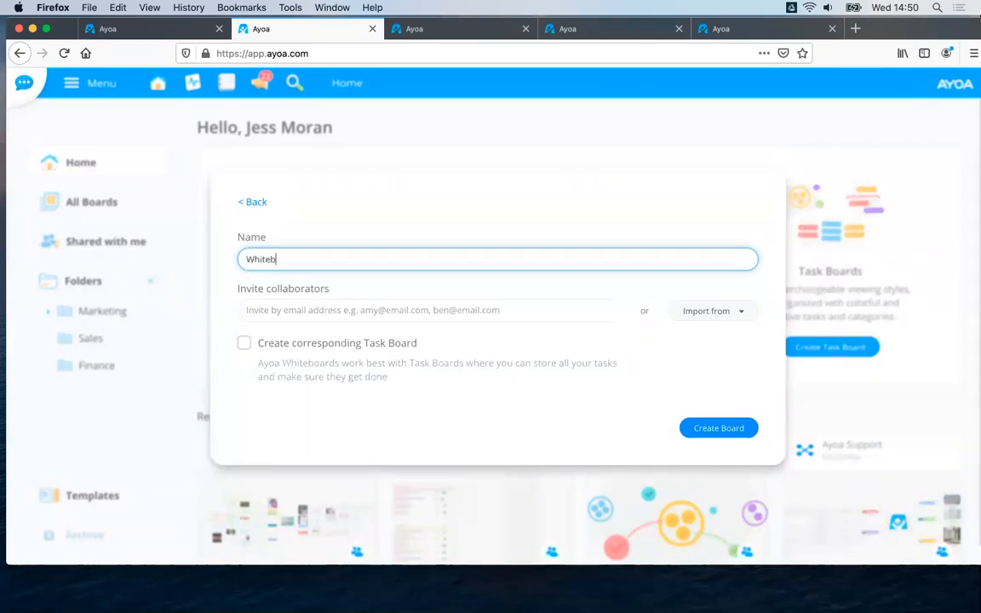
{"action": "type", "text": "oards"}
{"action": "left_click", "coordinate": [712, 429]}
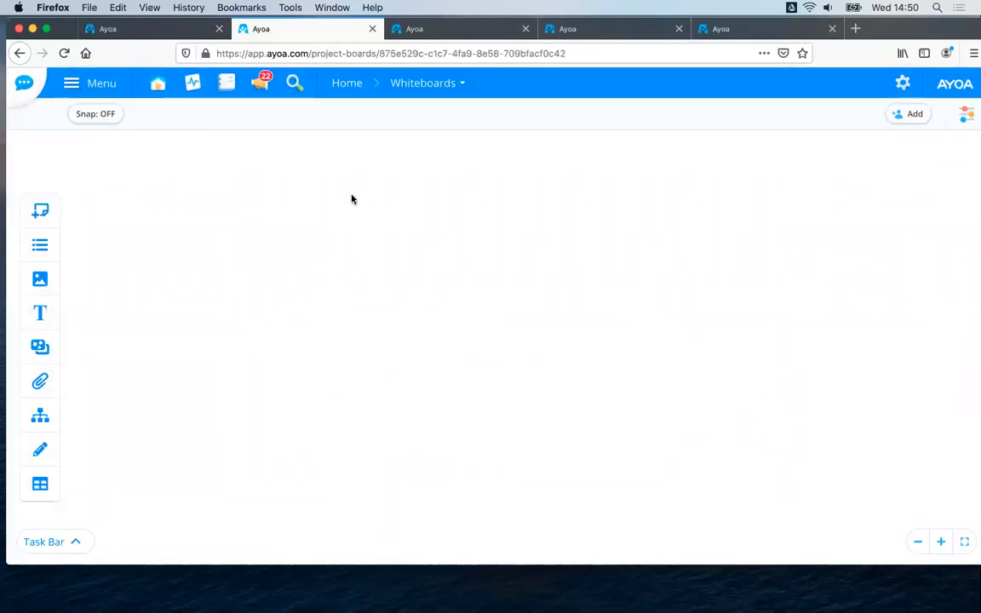
Place a large yellow sticky note on the whiteboard with the text "ideas".
{"action": "left_click", "coordinate": [40, 212]}
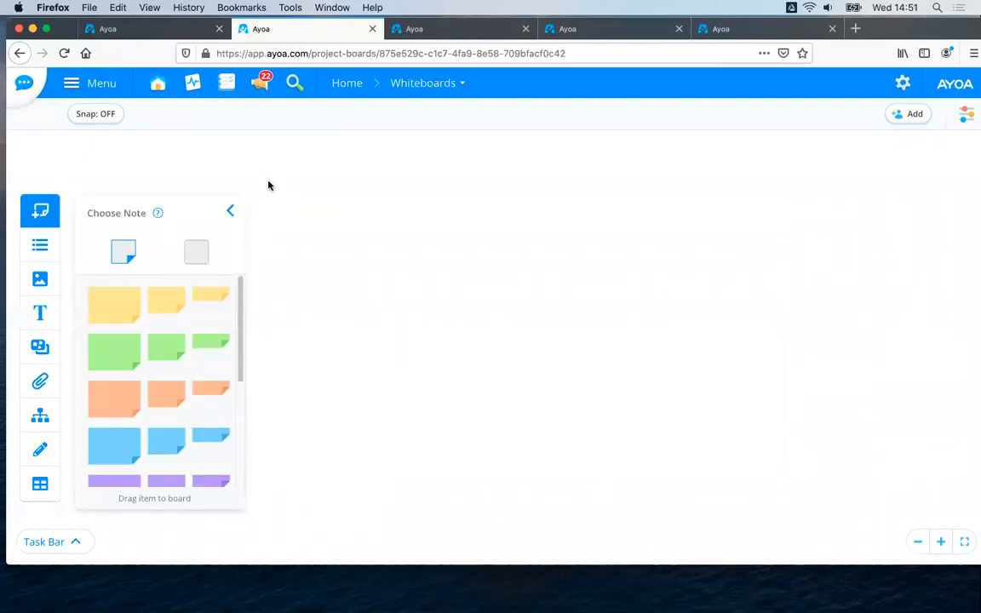
{"action": "left_click_drag", "start_coordinate": [119, 305], "coordinate": [416, 221]}
{"action": "type", "text": "ideas"}
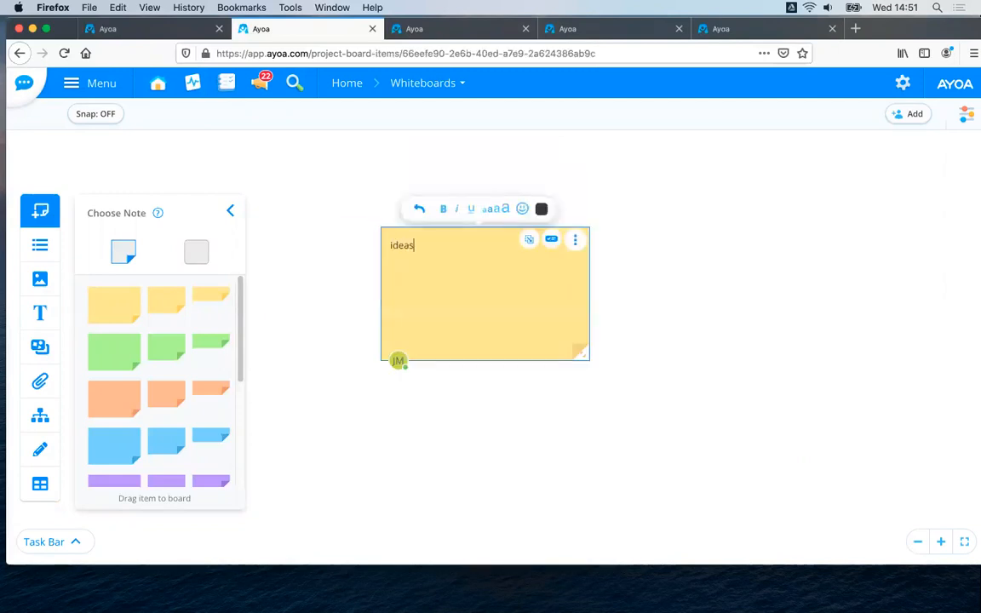
{"action": "key", "text": "Return"}
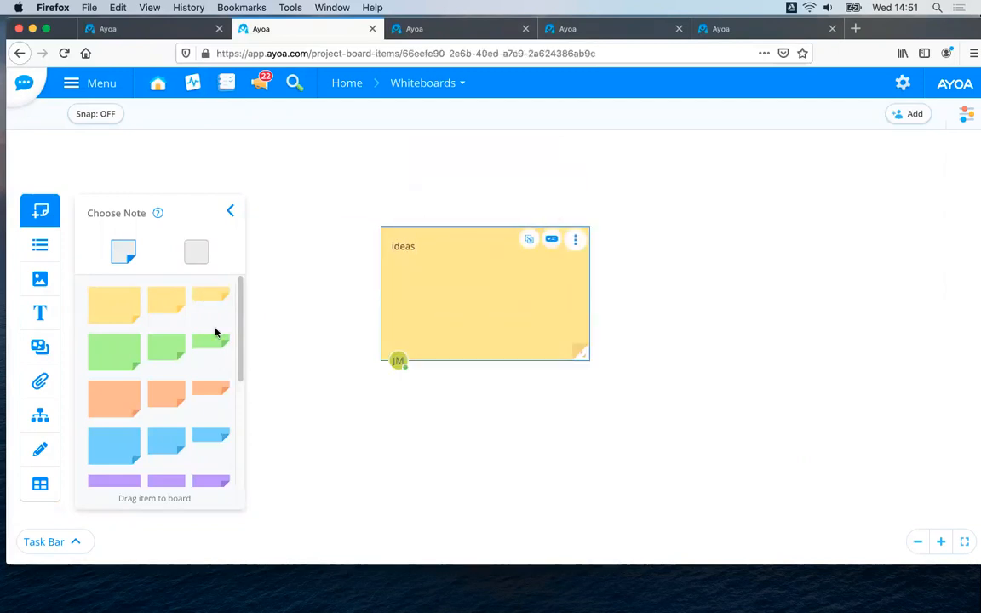
Place a small orange sticky note with the text "Wow!" on the yellow note and close the note chooser.
{"action": "left_click_drag", "start_coordinate": [649, 228], "coordinate": [472, 275]}
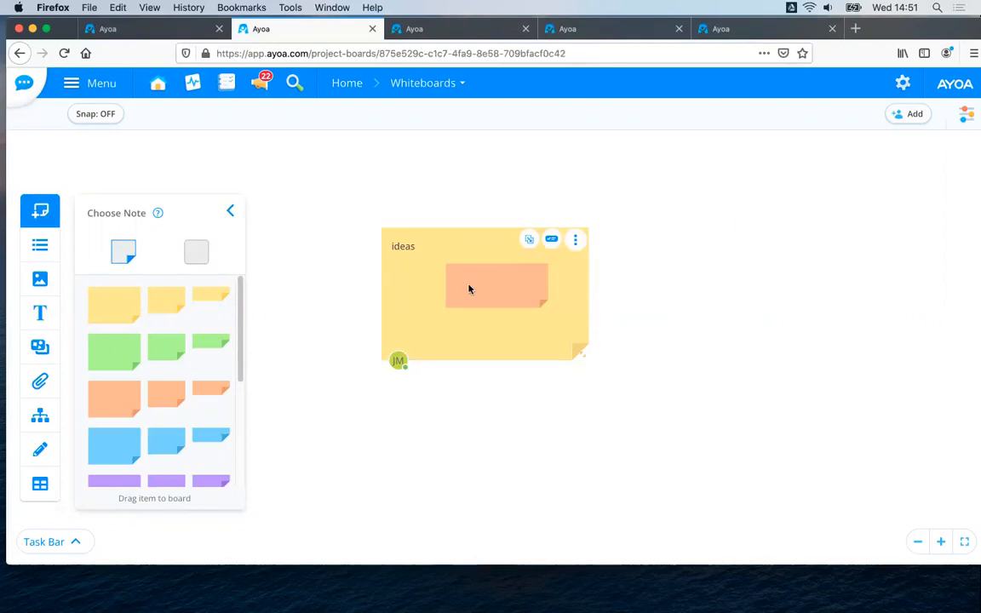
{"action": "type", "text": "W"}
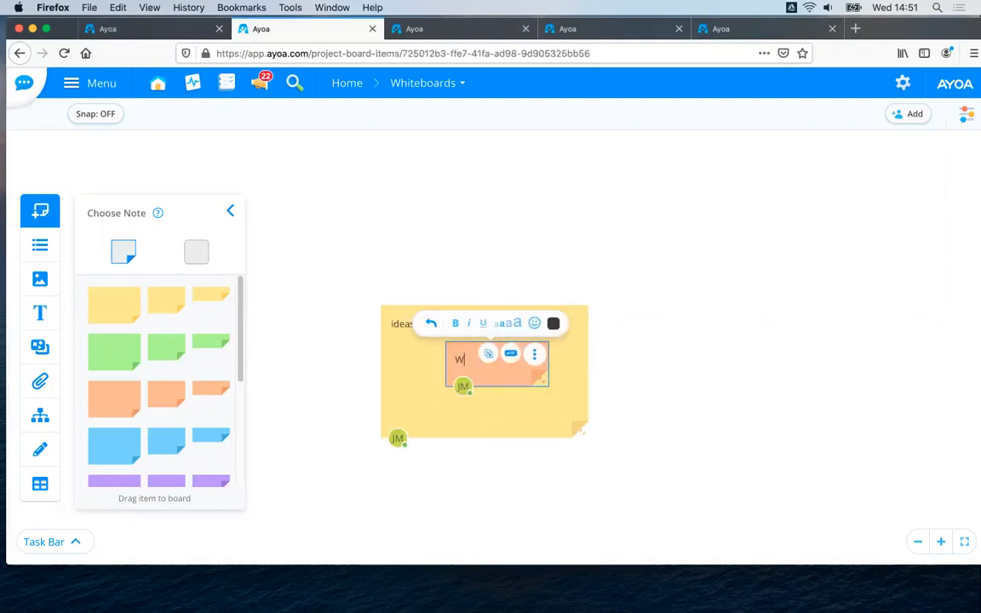
{"action": "type", "text": "ow!"}
{"action": "key", "text": "Escape"}
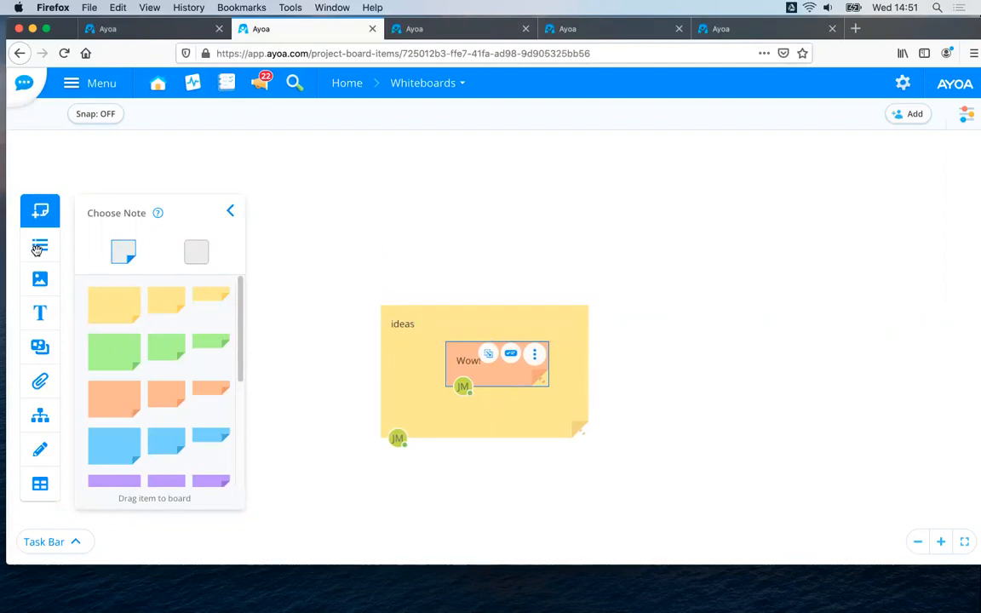
{"action": "double_click", "coordinate": [562, 195]}
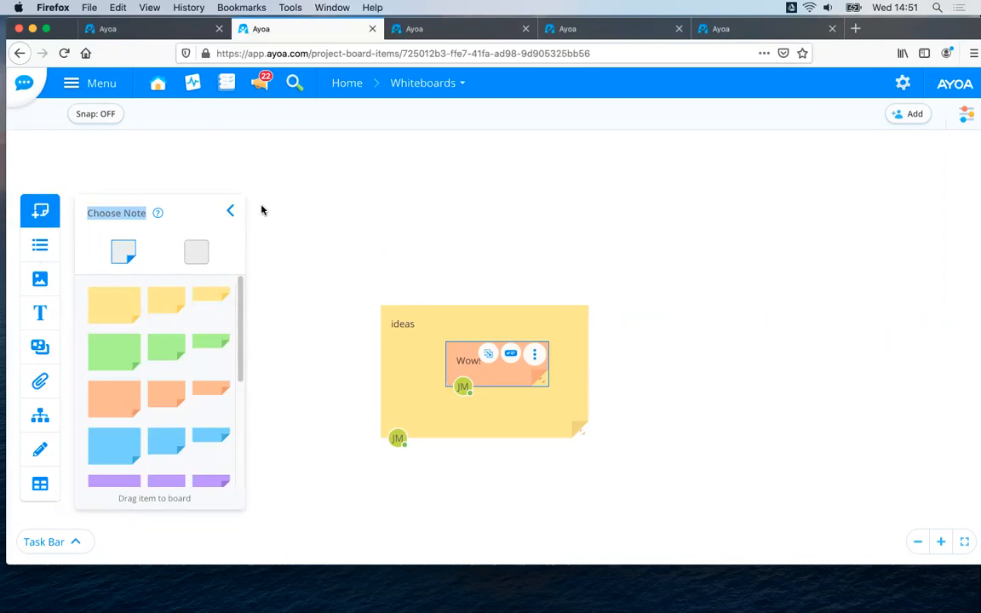
{"action": "left_click", "coordinate": [231, 211]}
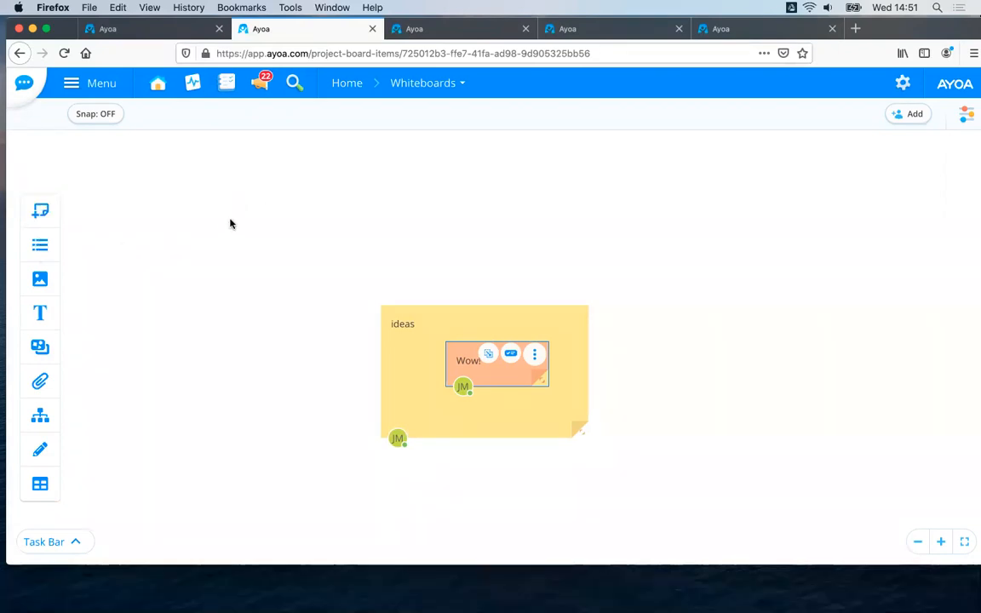
Add a yellow-bordered list beyond the notes' upper right corner and title it "Coming soon!".
{"action": "left_click", "coordinate": [40, 245]}
{"action": "left_click_drag", "start_coordinate": [128, 268], "coordinate": [672, 200]}
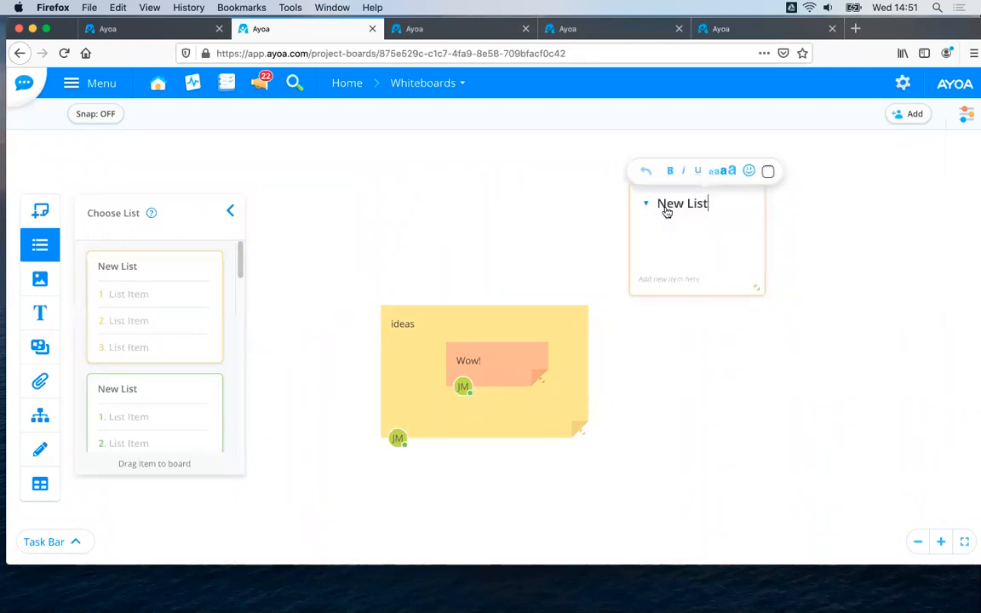
{"action": "type", "text": "Co"}
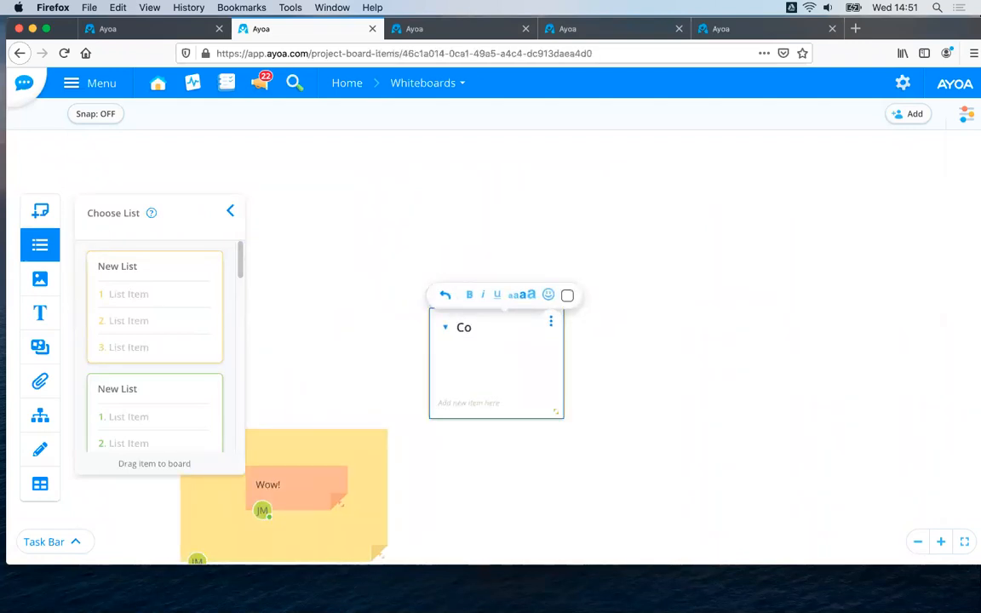
{"action": "type", "text": "ming soon!"}
{"action": "key", "text": "Return"}
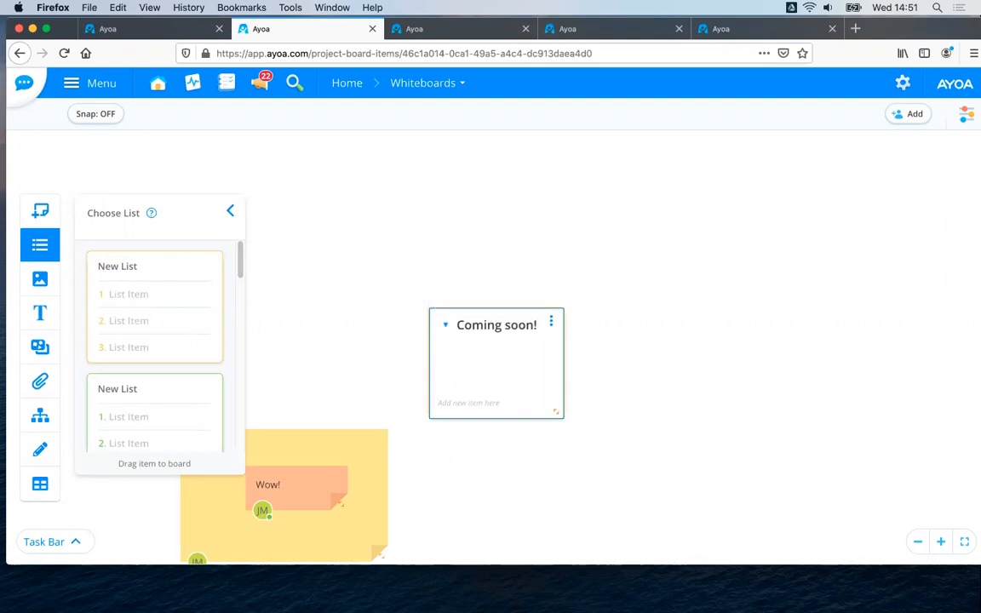
Add the items "Whiteboards", "sticky notes", "lists" and "images" to the "Coming soon!" list and close the list chooser.
{"action": "left_click", "coordinate": [486, 404]}
{"action": "type", "text": "Whiteboards"}
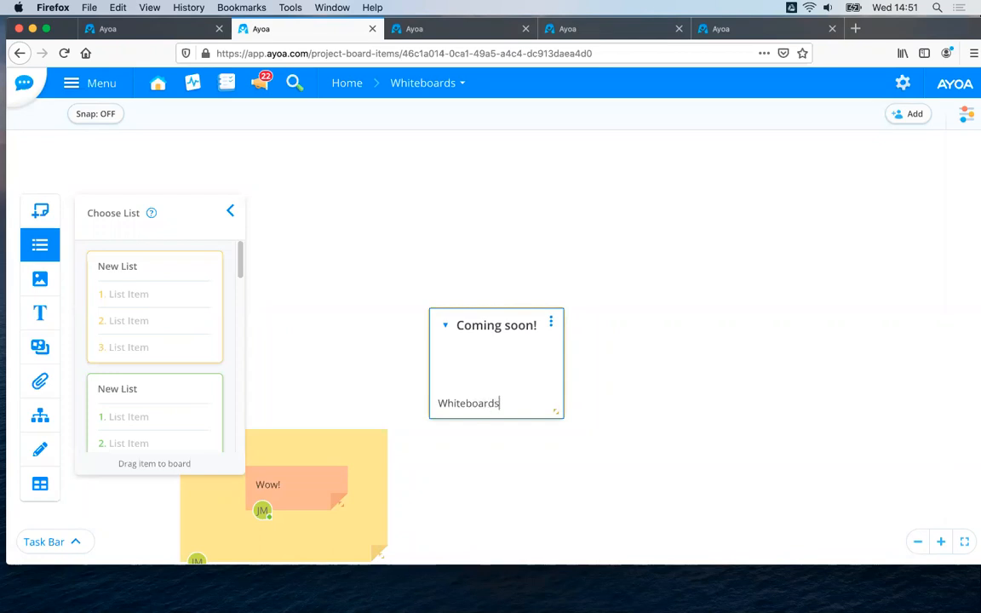
{"action": "key", "text": "Return"}
{"action": "type", "text": "sticky notes"}
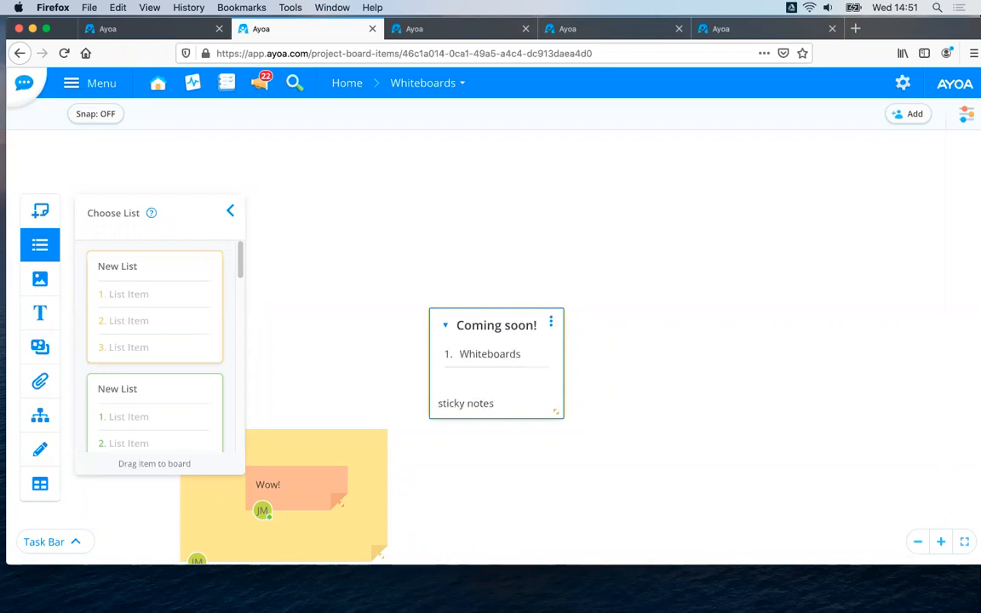
{"action": "key", "text": "Return"}
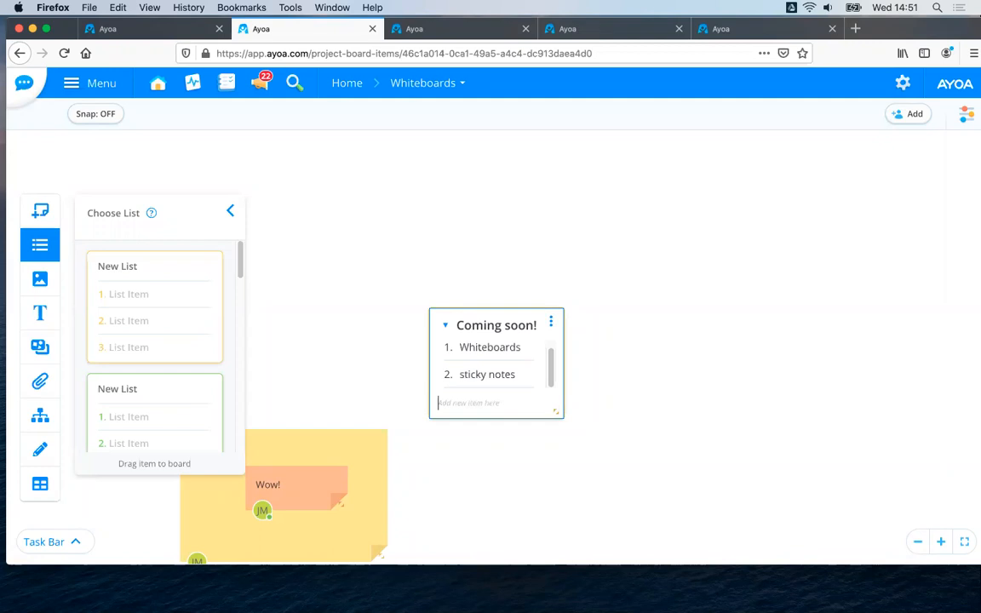
{"action": "type", "text": "lists"}
{"action": "key", "text": "Return"}
{"action": "type", "text": "images"}
{"action": "key", "text": "Return"}
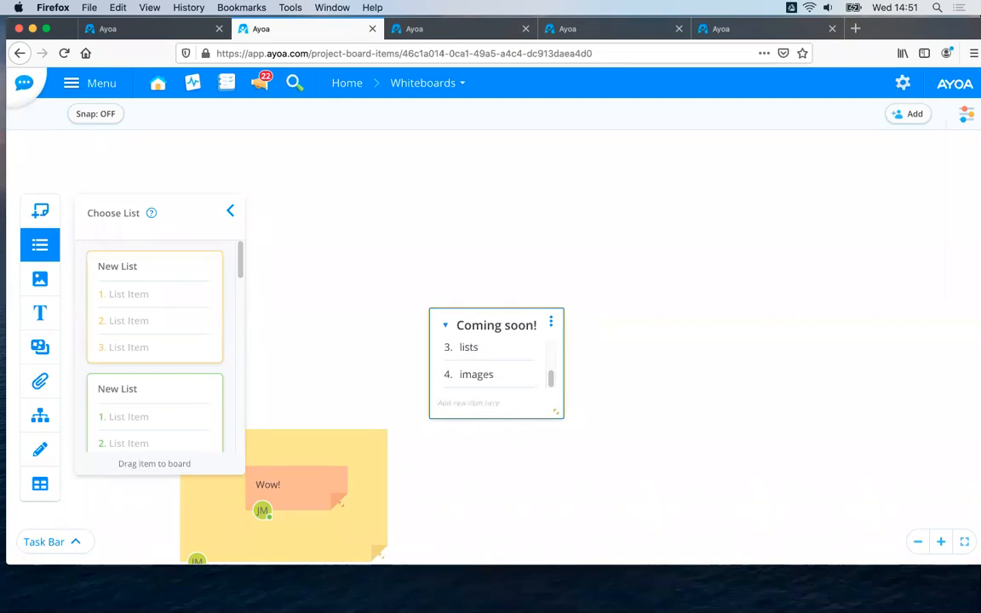
{"action": "left_click", "coordinate": [230, 211]}
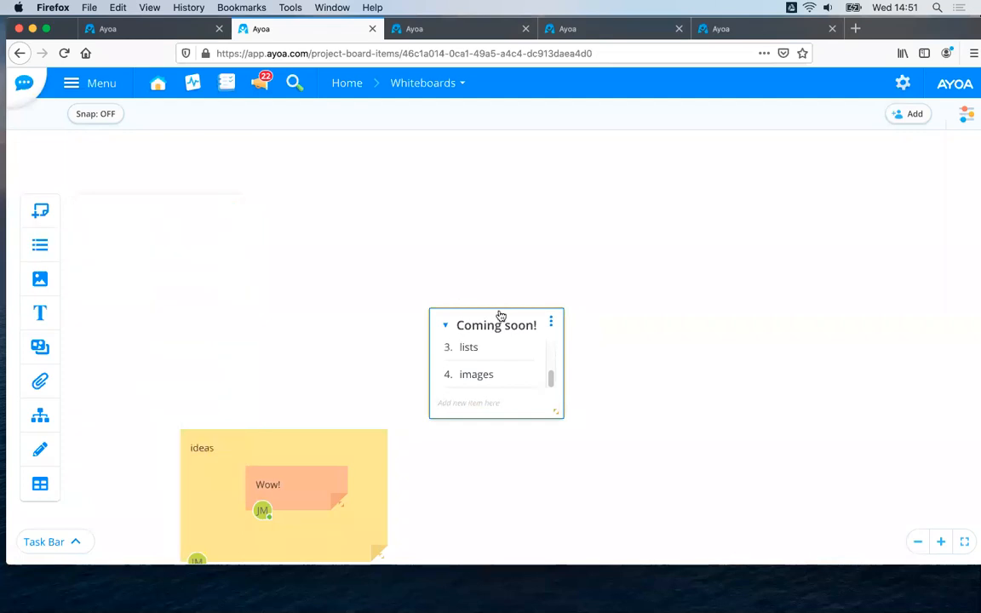
Rearrange the whiteboard so the yellow "ideas" note sits left of the list with the orange "Wow!" note just below it.
{"action": "left_click_drag", "start_coordinate": [530, 316], "coordinate": [612, 302]}
{"action": "left_click_drag", "start_coordinate": [409, 434], "coordinate": [338, 448]}
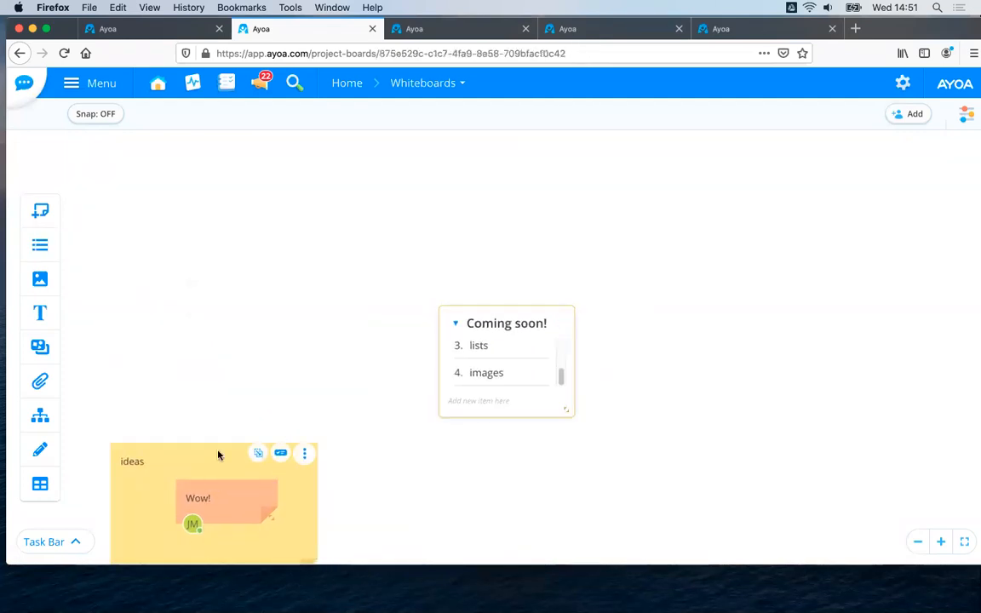
{"action": "left_click_drag", "start_coordinate": [219, 462], "coordinate": [291, 218]}
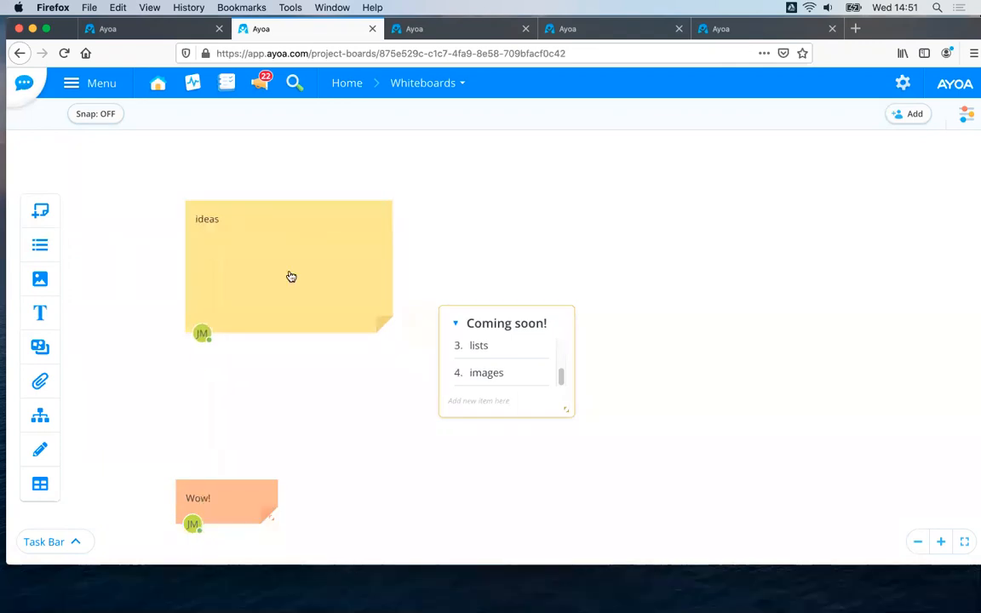
{"action": "left_click_drag", "start_coordinate": [248, 501], "coordinate": [309, 403]}
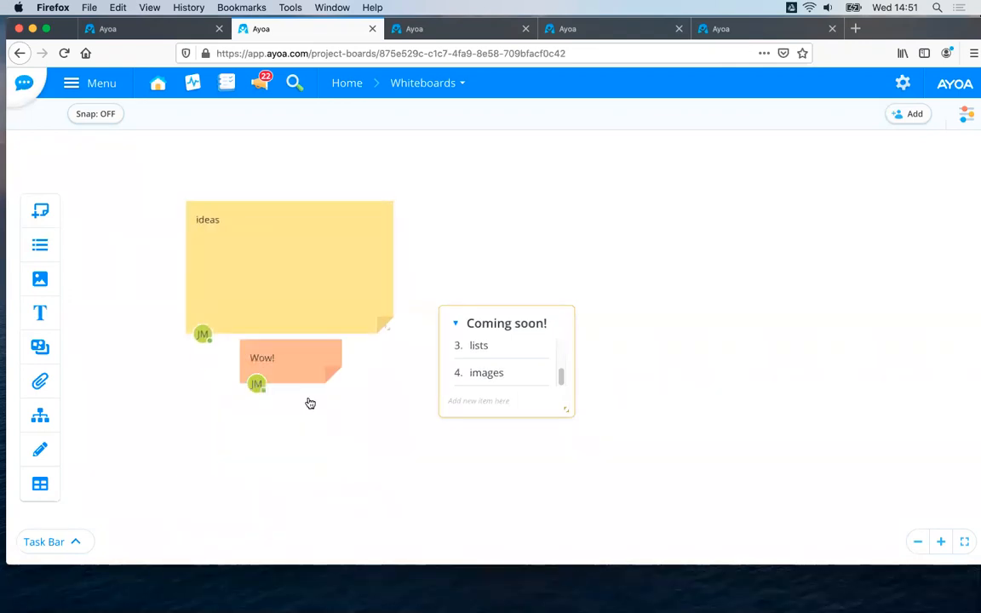
Sketch a large green triangle with an orange-red outline and add it to the whiteboard as an image.
{"action": "left_click", "coordinate": [47, 284]}
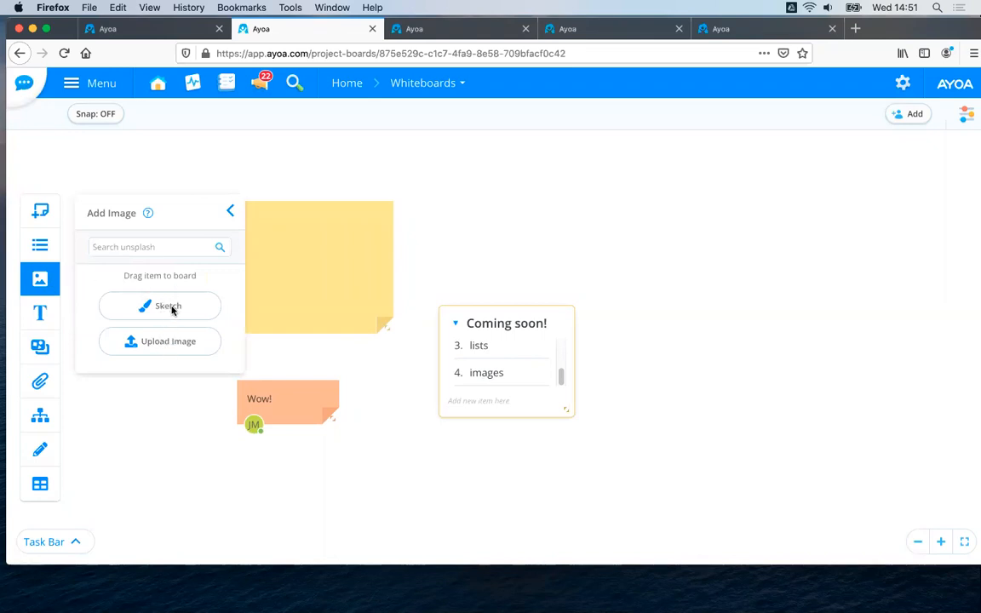
{"action": "left_click", "coordinate": [170, 308]}
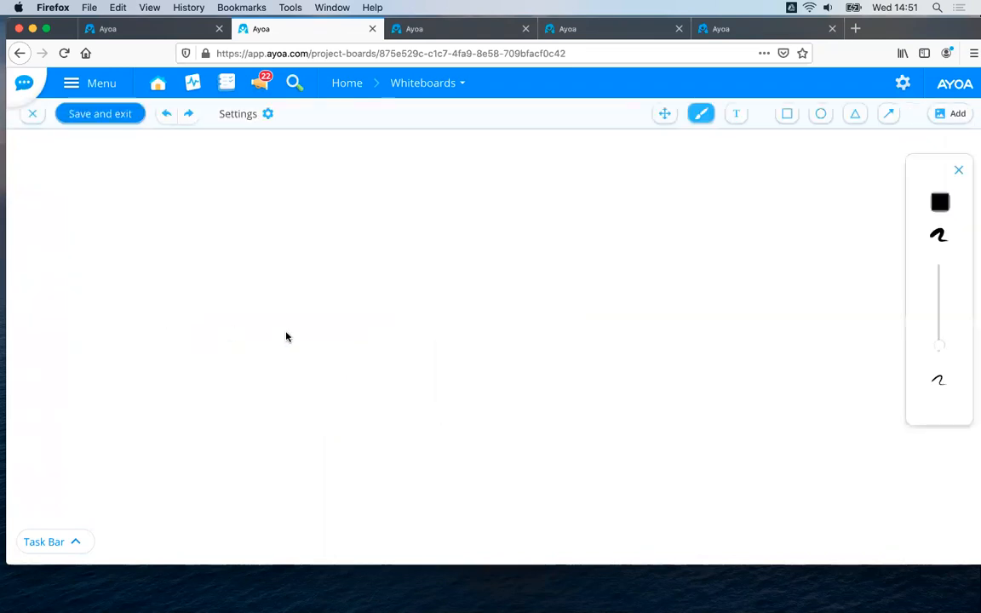
{"action": "left_click", "coordinate": [856, 113]}
{"action": "left_click_drag", "start_coordinate": [351, 255], "coordinate": [725, 466]}
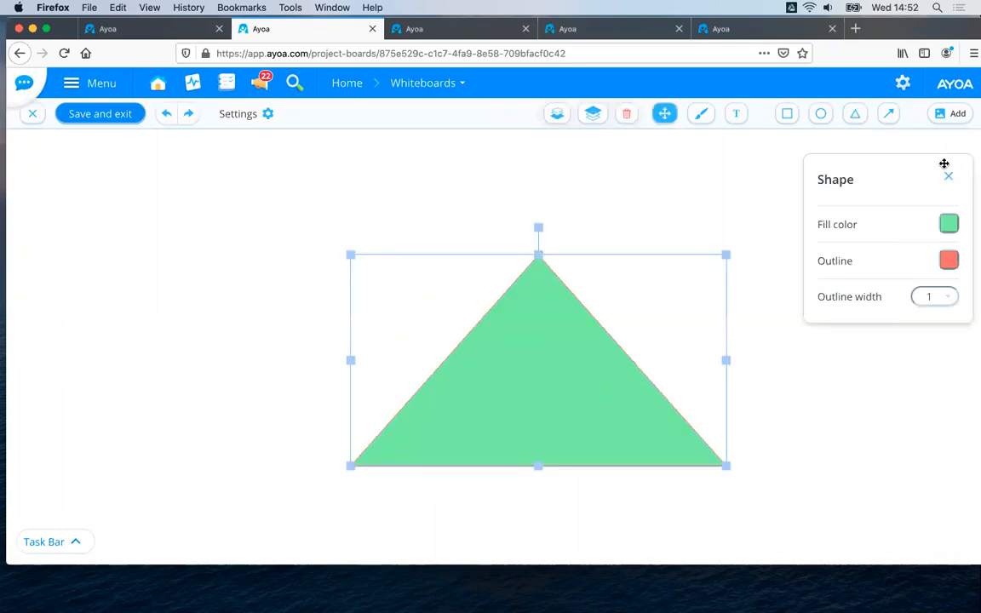
{"action": "left_click", "coordinate": [100, 112]}
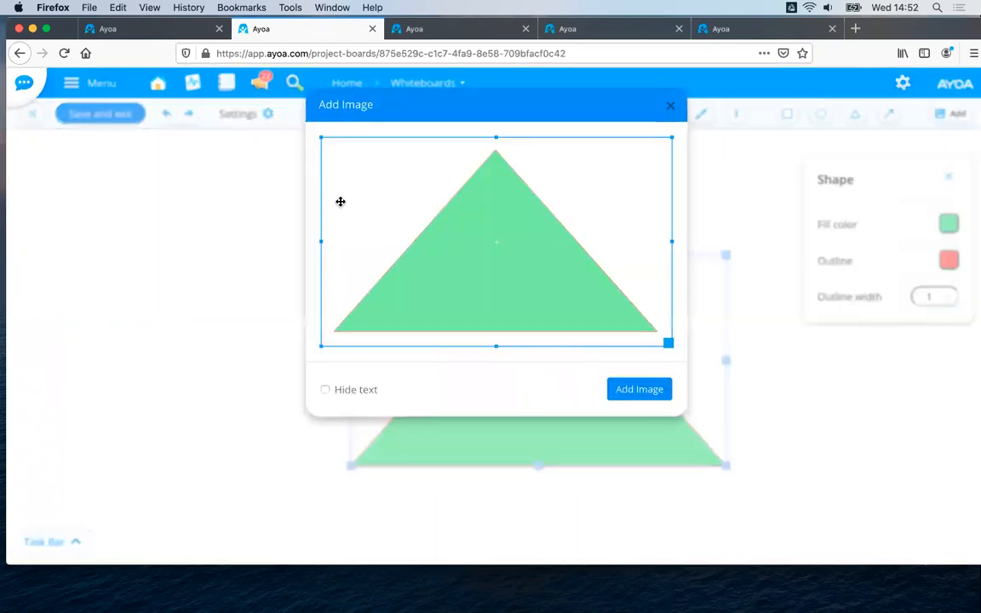
{"action": "left_click", "coordinate": [621, 390]}
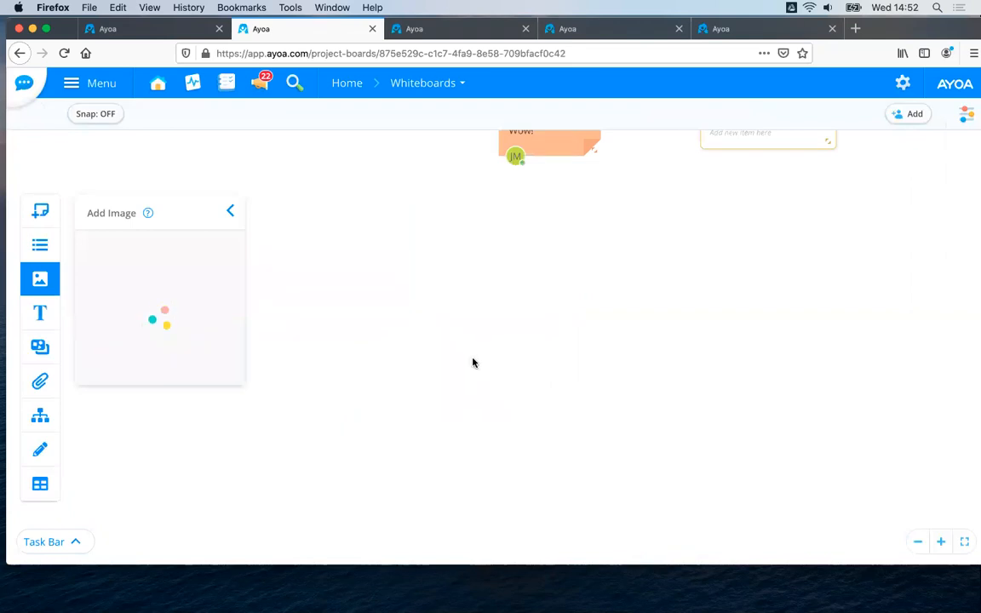
Reposition the triangle image below the list and resize it to a narrow, tall frame.
{"action": "left_click_drag", "start_coordinate": [174, 294], "coordinate": [793, 296]}
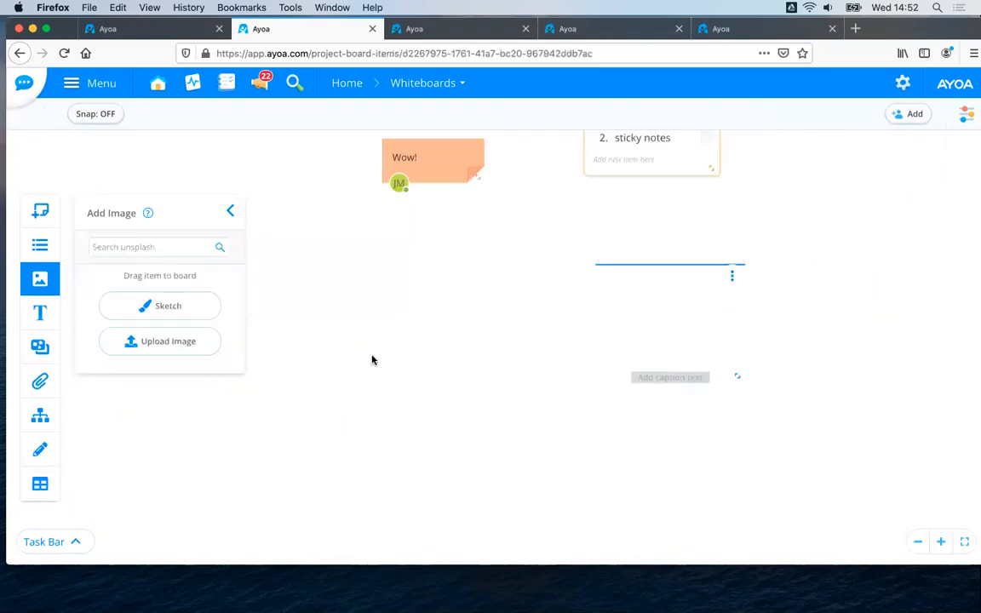
{"action": "left_click_drag", "start_coordinate": [567, 418], "coordinate": [607, 430]}
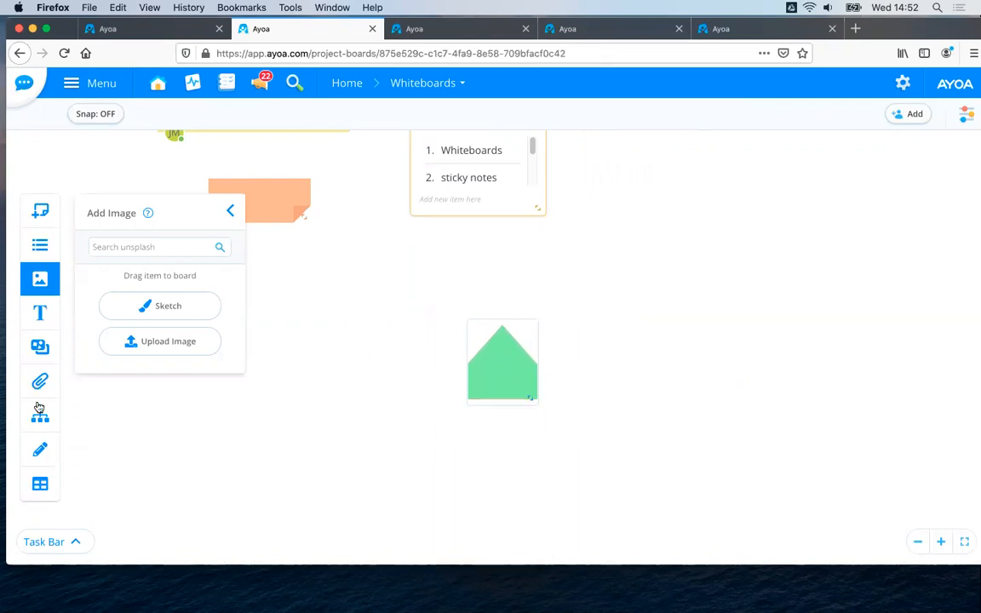
{"action": "left_click", "coordinate": [575, 402]}
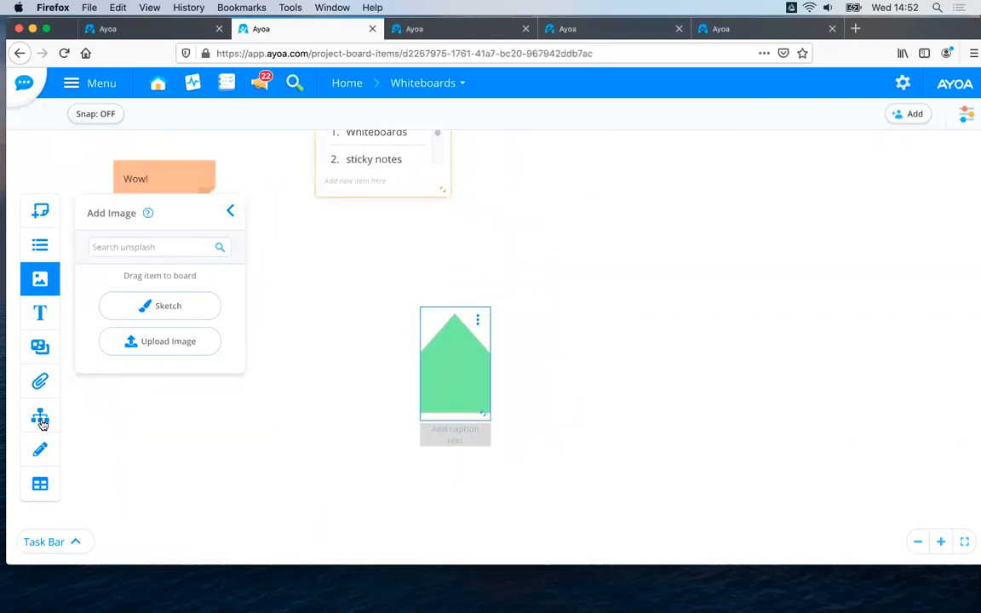
{"action": "left_click_drag", "start_coordinate": [237, 448], "coordinate": [243, 425]}
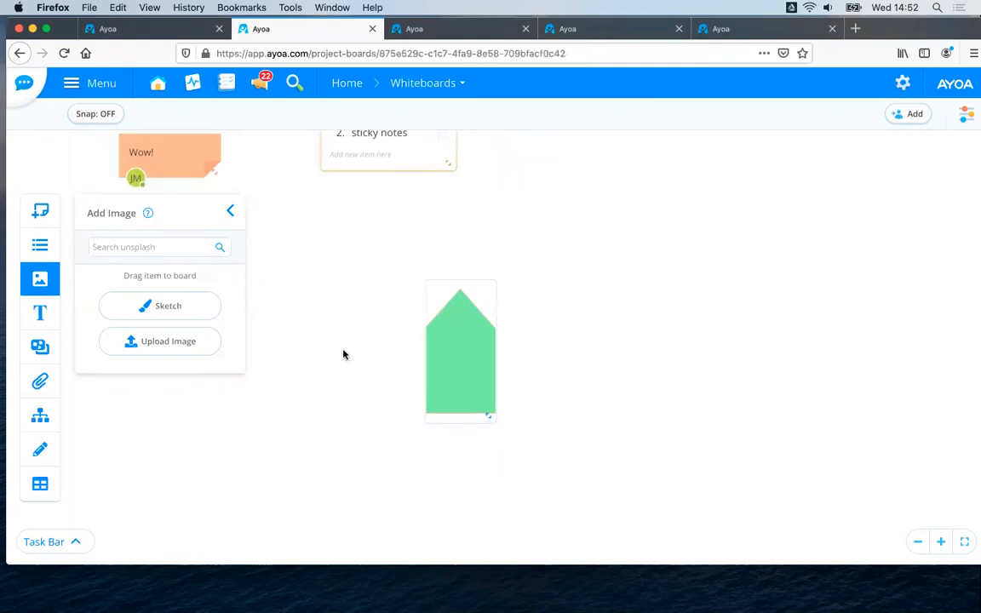
Return to the home page and open the overview of all boards.
{"action": "left_click", "coordinate": [346, 83]}
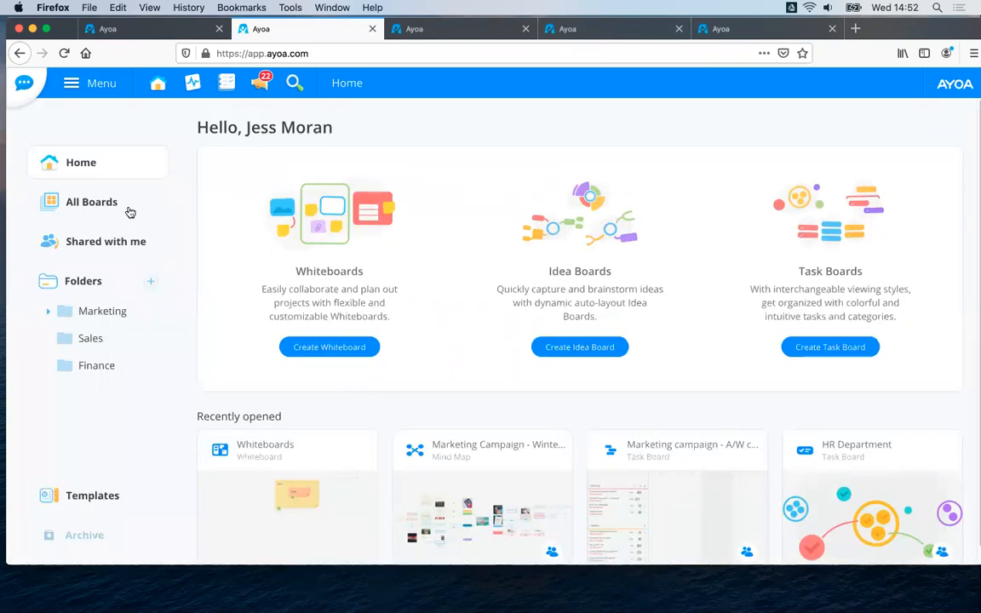
{"action": "scroll", "coordinate": [375, 319], "scroll_direction": "down", "scroll_amount": 1}
{"action": "left_click", "coordinate": [82, 206]}
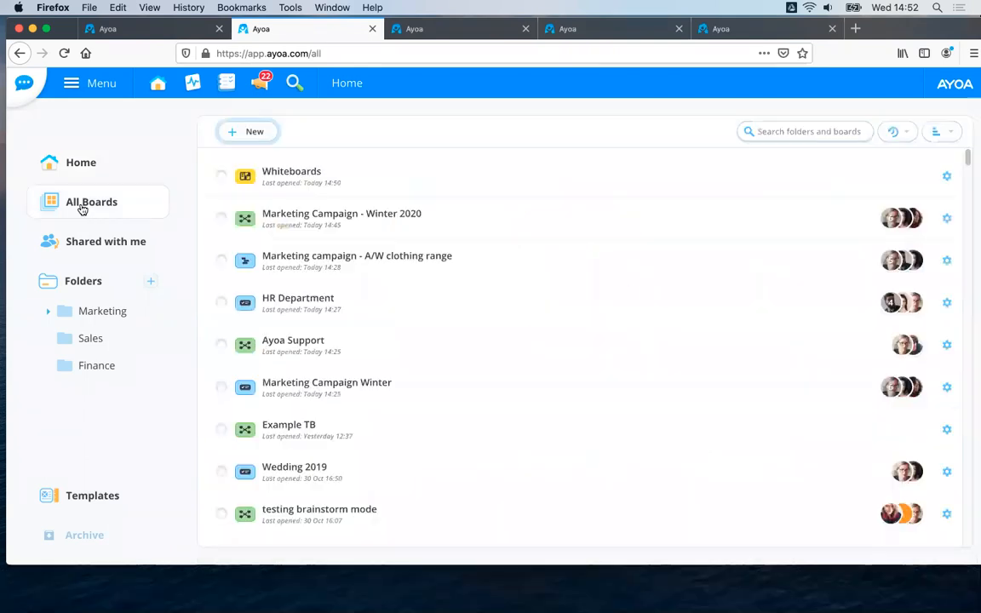
{"action": "scroll", "coordinate": [367, 291], "scroll_direction": "down", "scroll_amount": 15}
{"action": "scroll", "coordinate": [367, 291], "scroll_direction": "up", "scroll_amount": 4}
{"action": "scroll", "coordinate": [366, 292], "scroll_direction": "up", "scroll_amount": 11}
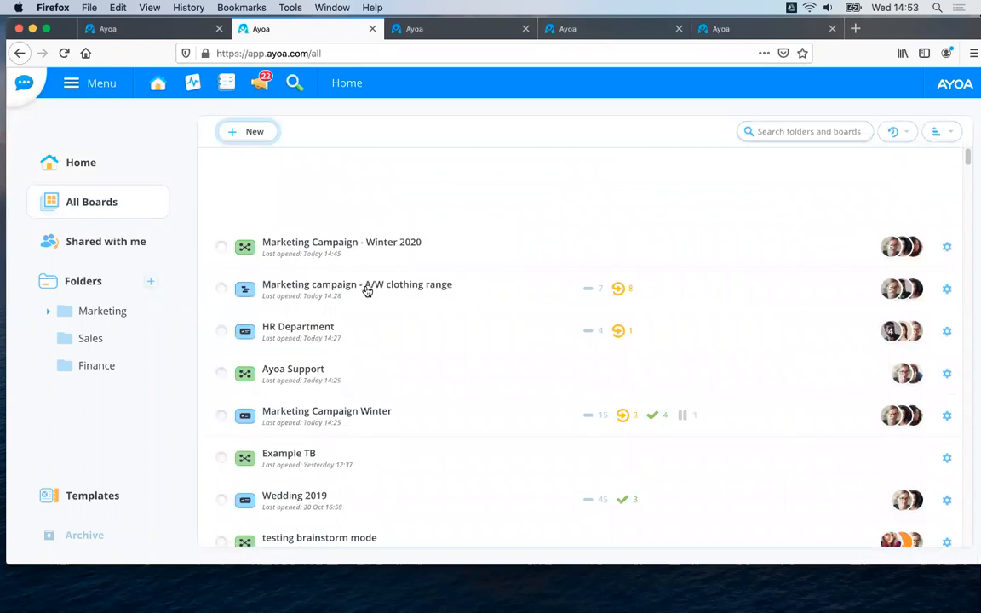
Filter the boards by whiteboards, mind maps and task boards in turn, and view the sort order options.
{"action": "left_click", "coordinate": [806, 168]}
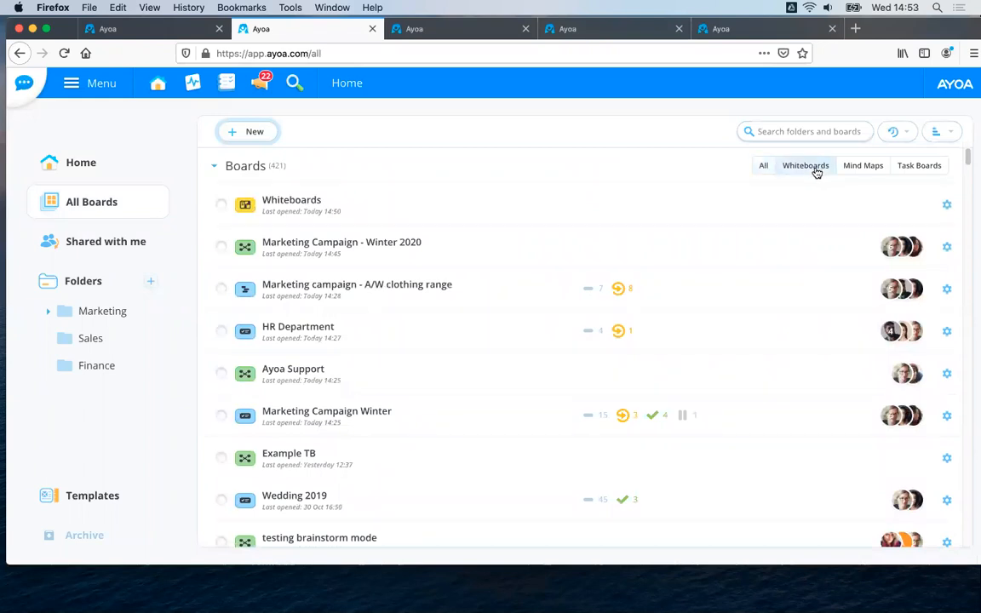
{"action": "left_click", "coordinate": [867, 172]}
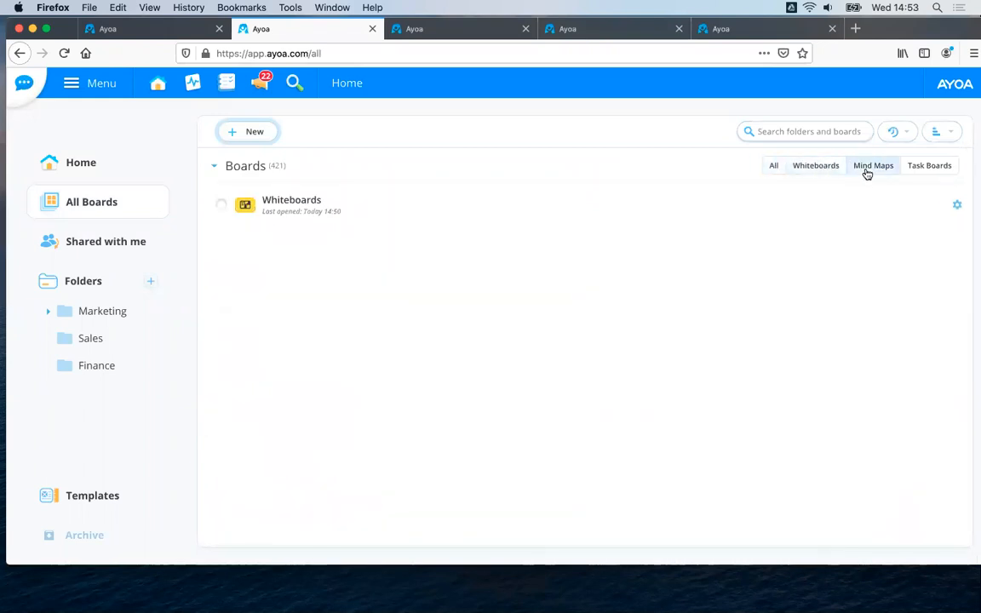
{"action": "left_click", "coordinate": [936, 171]}
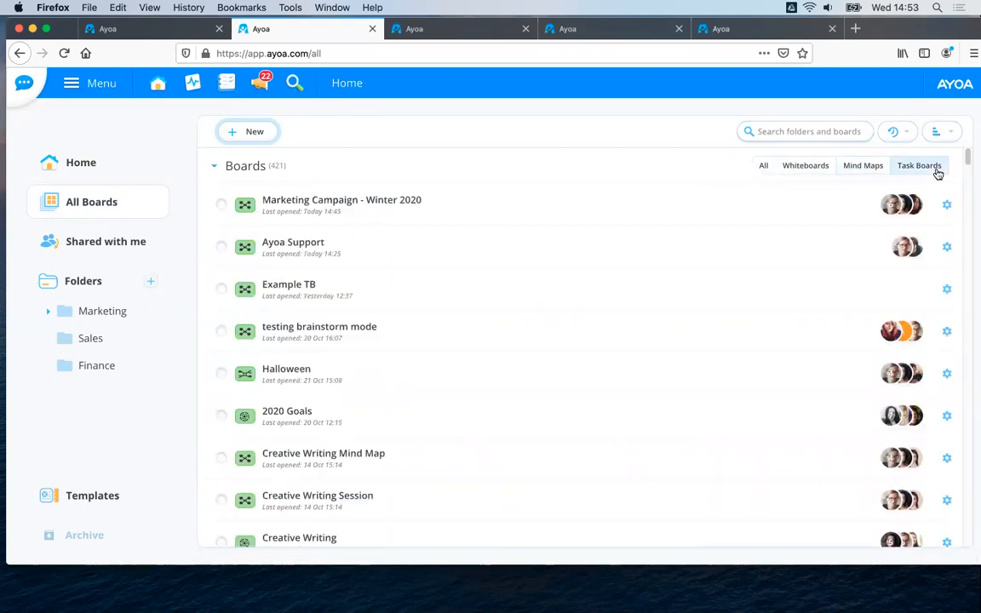
{"action": "left_click", "coordinate": [806, 132]}
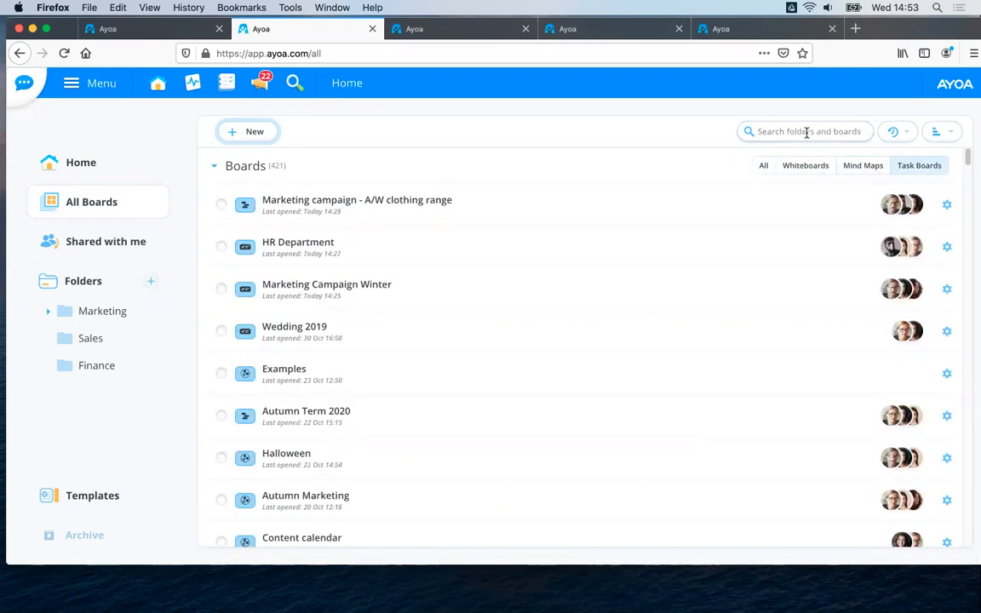
{"action": "left_click", "coordinate": [938, 134]}
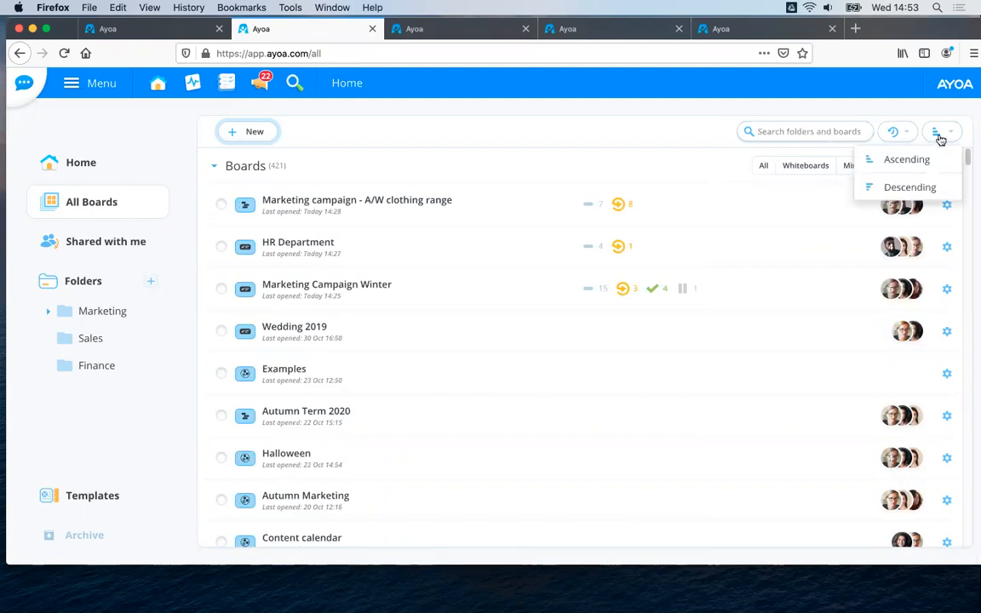
{"action": "left_click", "coordinate": [941, 140]}
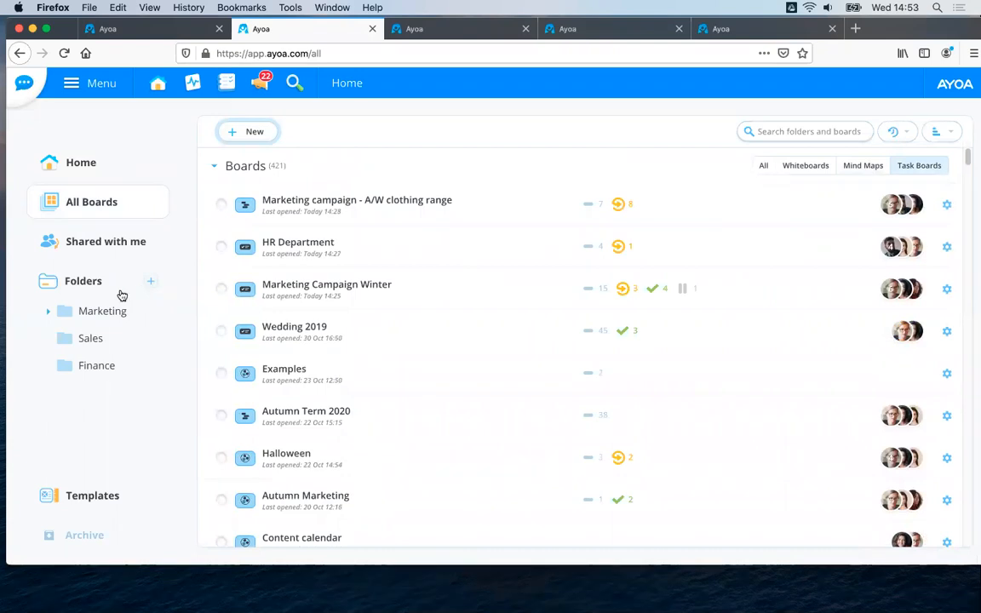
Create a new folder named "Launch".
{"action": "left_click", "coordinate": [152, 285]}
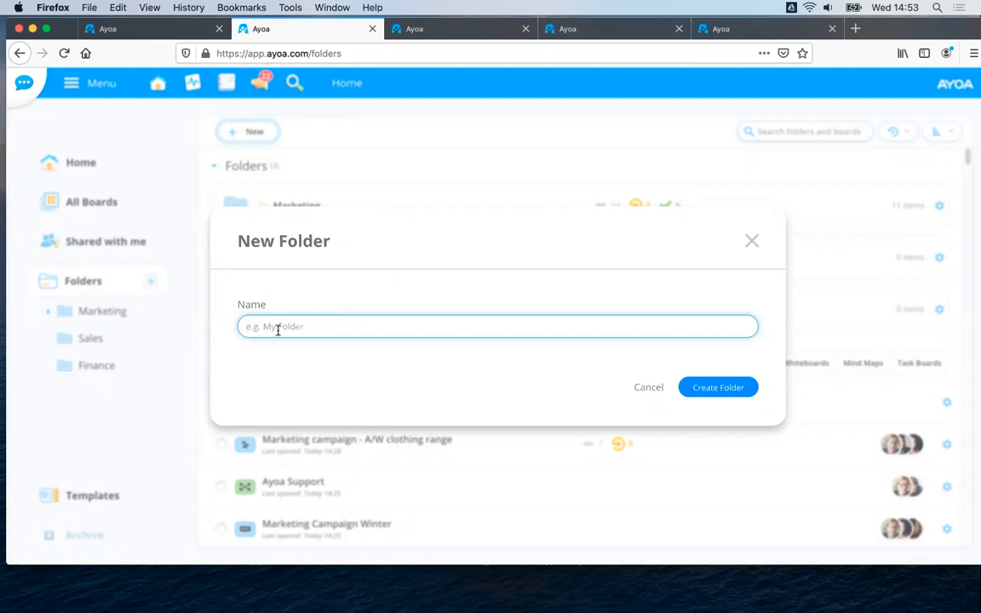
{"action": "type", "text": "Iaun"}
{"action": "key", "text": "BackSpace"}
{"action": "key", "text": "BackSpace"}
{"action": "key", "text": "BackSpace"}
{"action": "key", "text": "BackSpace"}
{"action": "type", "text": "Launch"}
{"action": "left_click", "coordinate": [702, 389]}
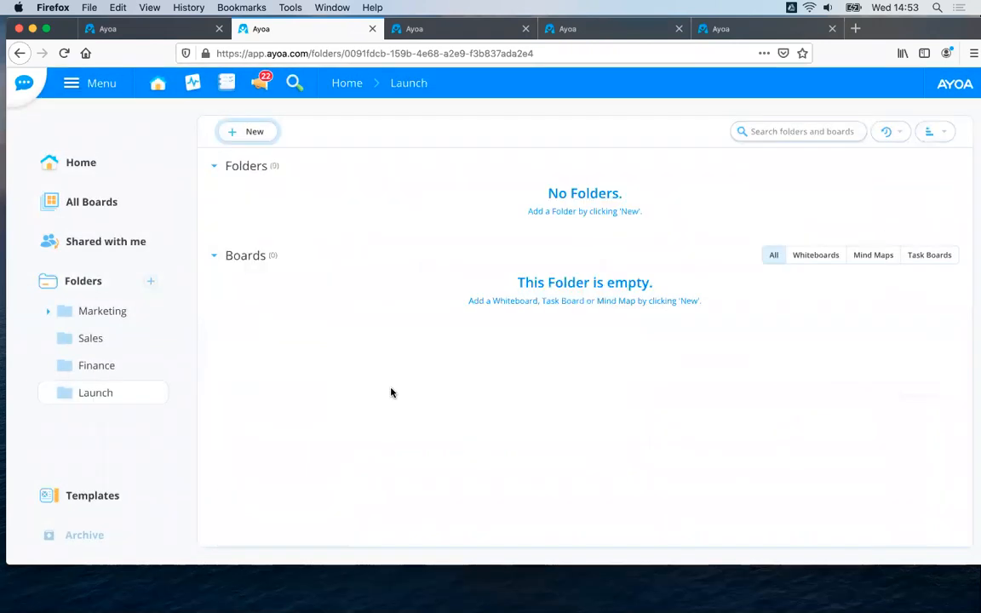
Go back to all boards and browse through the unfiltered list.
{"action": "left_click", "coordinate": [103, 201]}
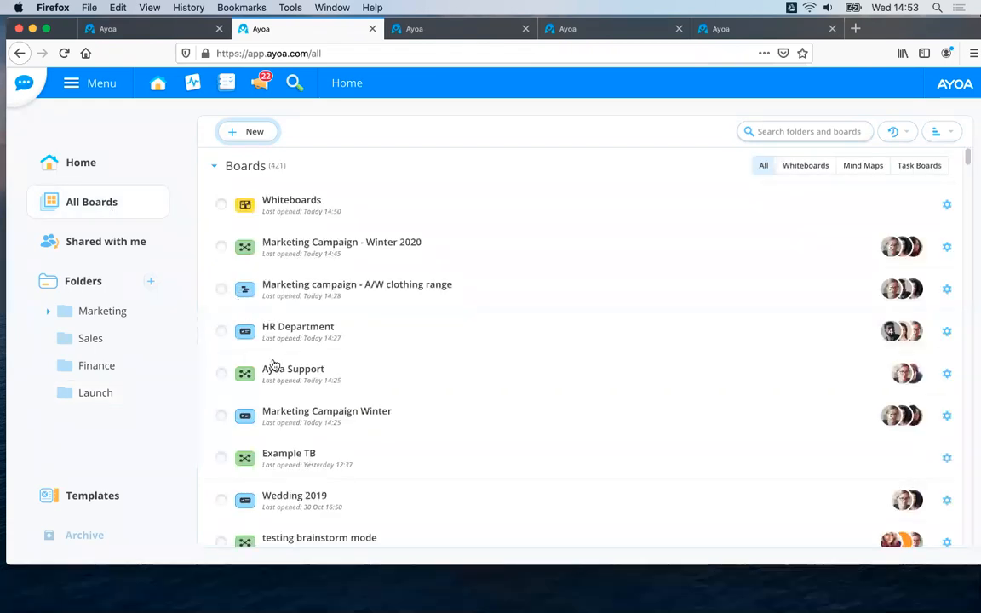
{"action": "scroll", "coordinate": [303, 469], "scroll_direction": "down", "scroll_amount": 1}
{"action": "scroll", "coordinate": [303, 469], "scroll_direction": "down", "scroll_amount": 3}
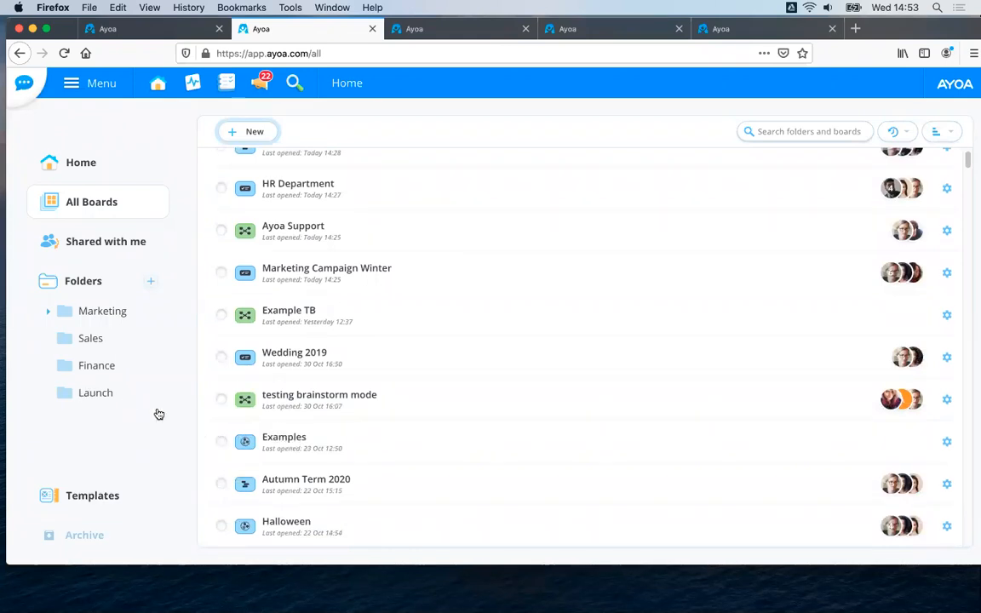
{"action": "left_click", "coordinate": [2, 384]}
{"action": "scroll", "coordinate": [209, 238], "scroll_direction": "up", "scroll_amount": 3}
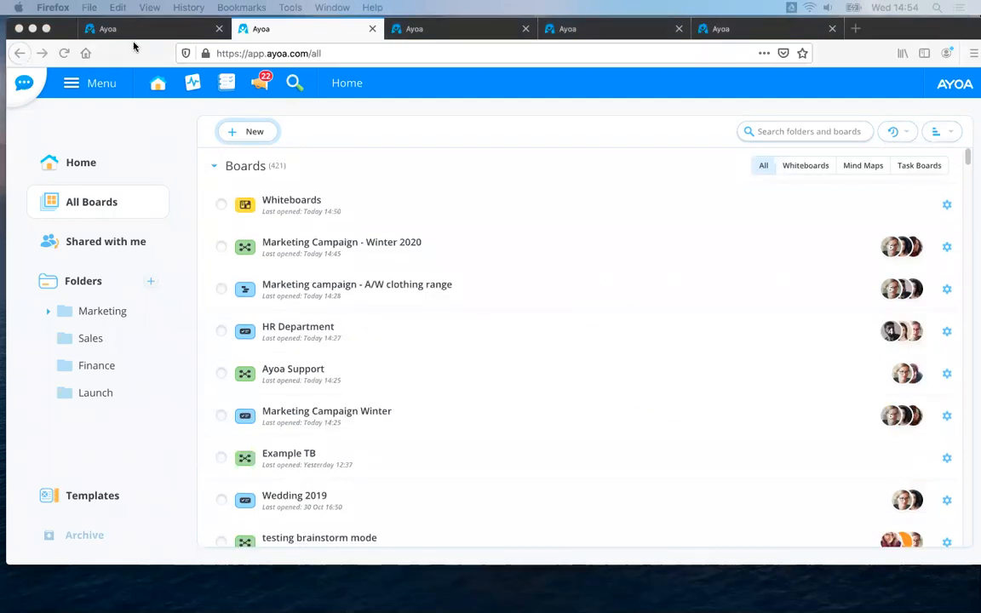
Return to the home page and look over the board types and recently opened boards.
{"action": "left_click", "coordinate": [502, 30]}
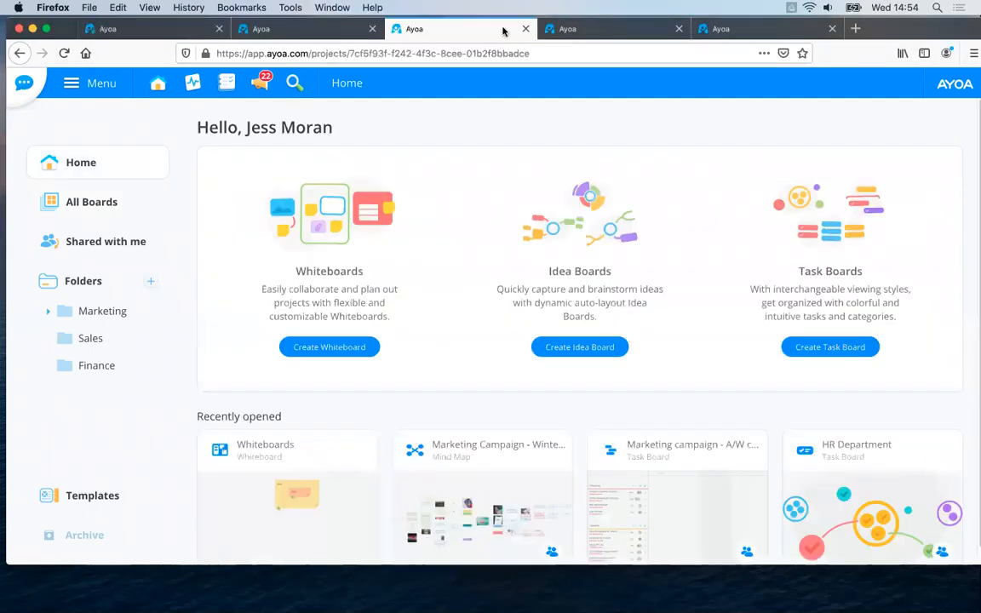
{"action": "left_click", "coordinate": [307, 33]}
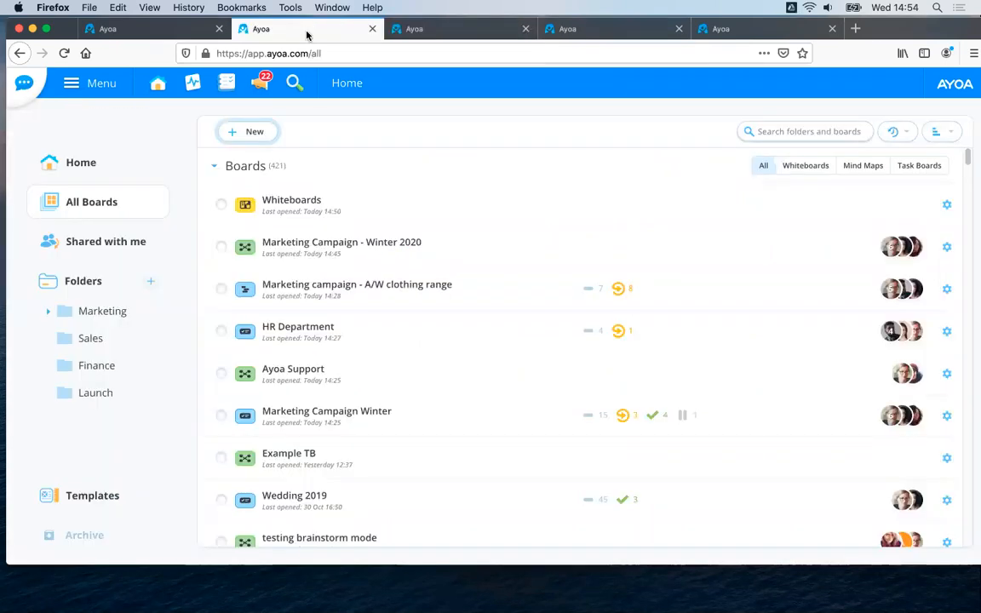
{"action": "left_click", "coordinate": [346, 84]}
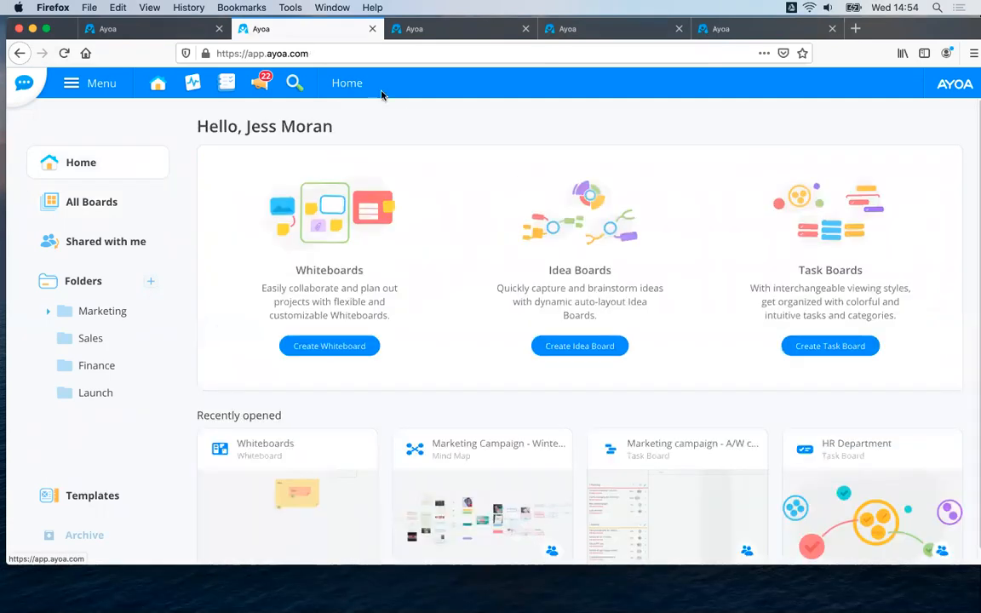
{"action": "scroll", "coordinate": [549, 270], "scroll_direction": "down", "scroll_amount": 1}
{"action": "scroll", "coordinate": [549, 270], "scroll_direction": "up", "scroll_amount": 1}
{"action": "scroll", "coordinate": [492, 302], "scroll_direction": "down", "scroll_amount": 1}
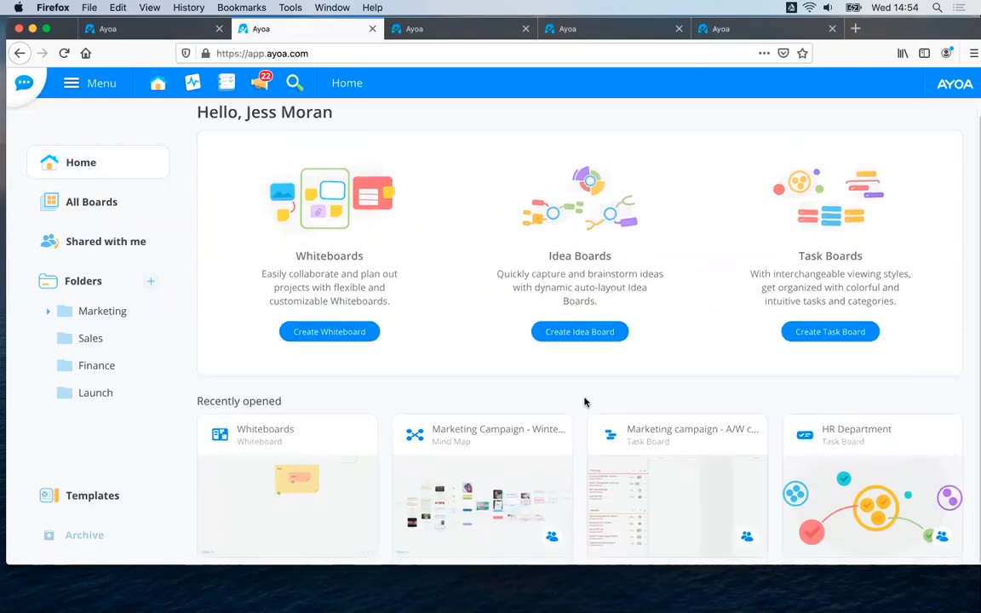
Open the recently used Marketing Campaign - Winter mind map and switch to the open Ayoa Support mind map.
{"action": "left_click", "coordinate": [532, 466]}
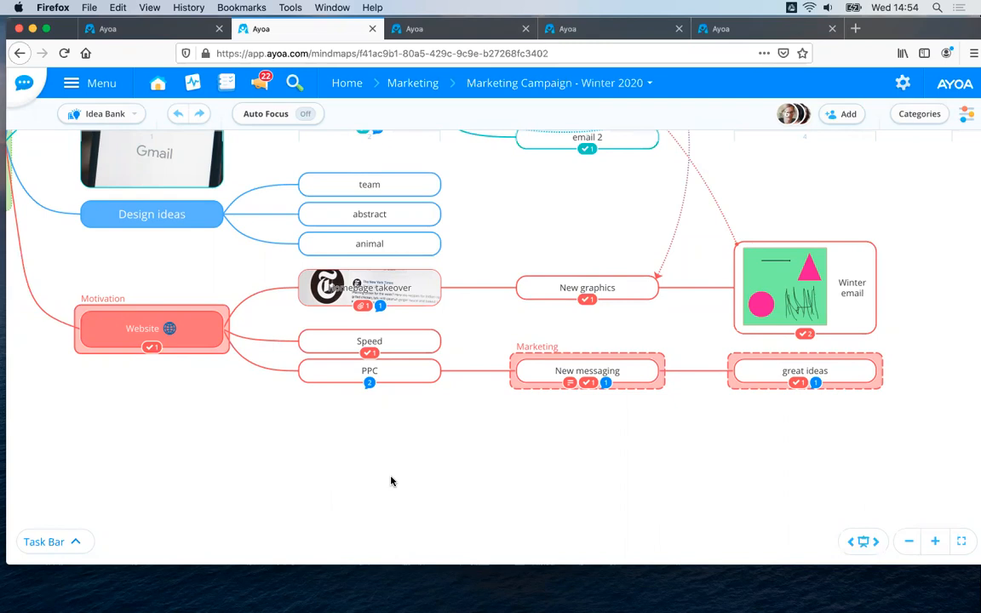
{"action": "left_click", "coordinate": [438, 32]}
{"action": "left_click", "coordinate": [598, 31]}
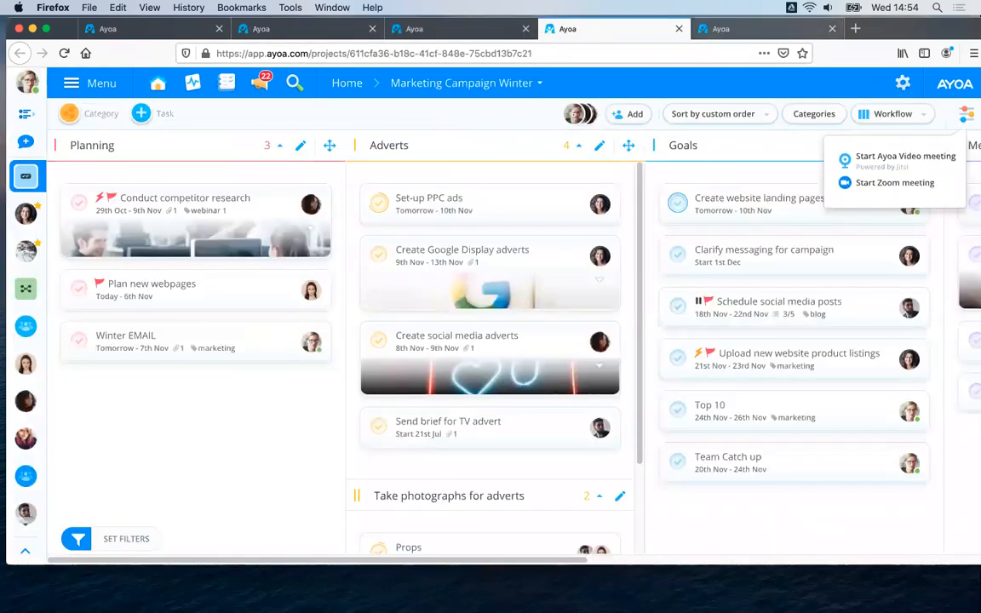
{"action": "left_click", "coordinate": [705, 32]}
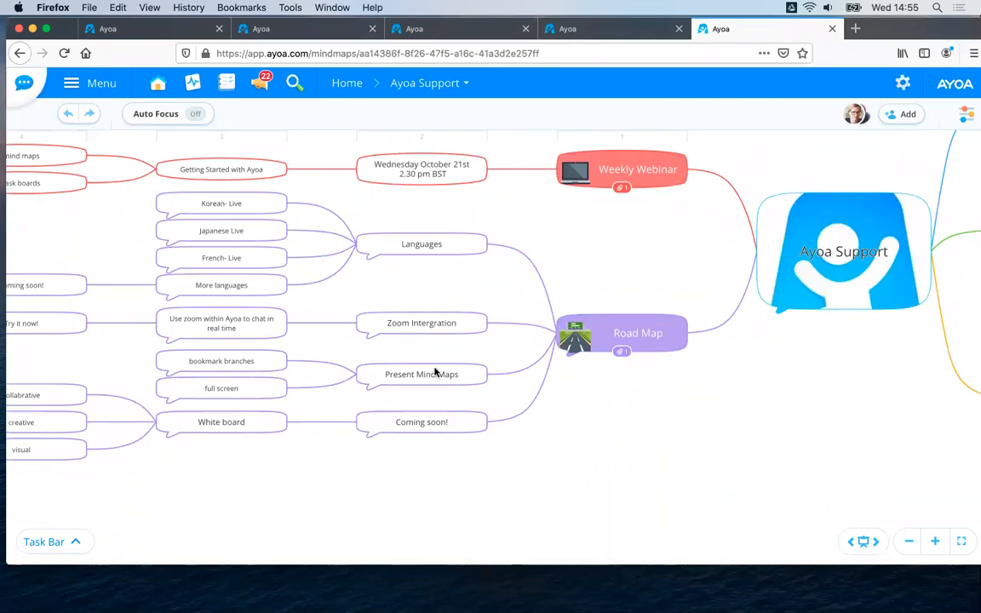
Examine the Support Guides, YouTube Tutorials and Email Support branches of the Ayoa Support mind map.
{"action": "left_click_drag", "start_coordinate": [745, 412], "coordinate": [319, 486]}
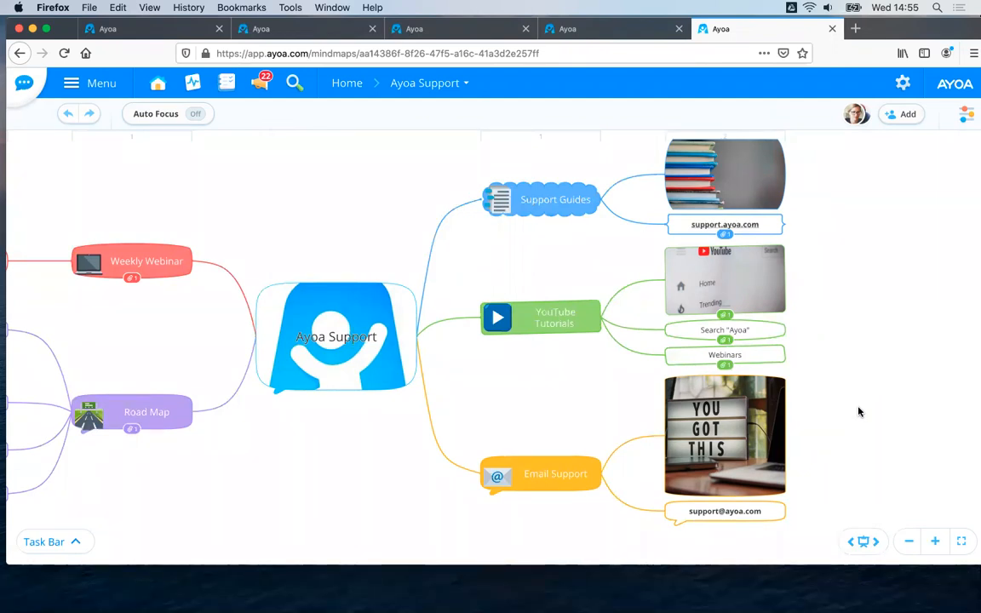
{"action": "left_click_drag", "start_coordinate": [399, 188], "coordinate": [352, 190]}
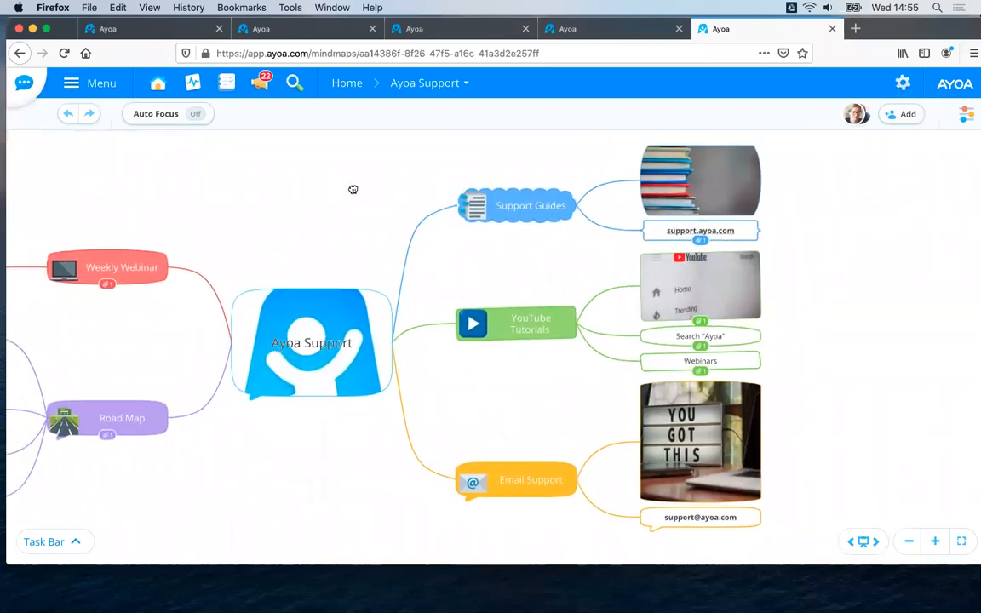
{"action": "left_click_drag", "start_coordinate": [319, 159], "coordinate": [435, 170]}
{"action": "left_click_drag", "start_coordinate": [472, 173], "coordinate": [478, 175]}
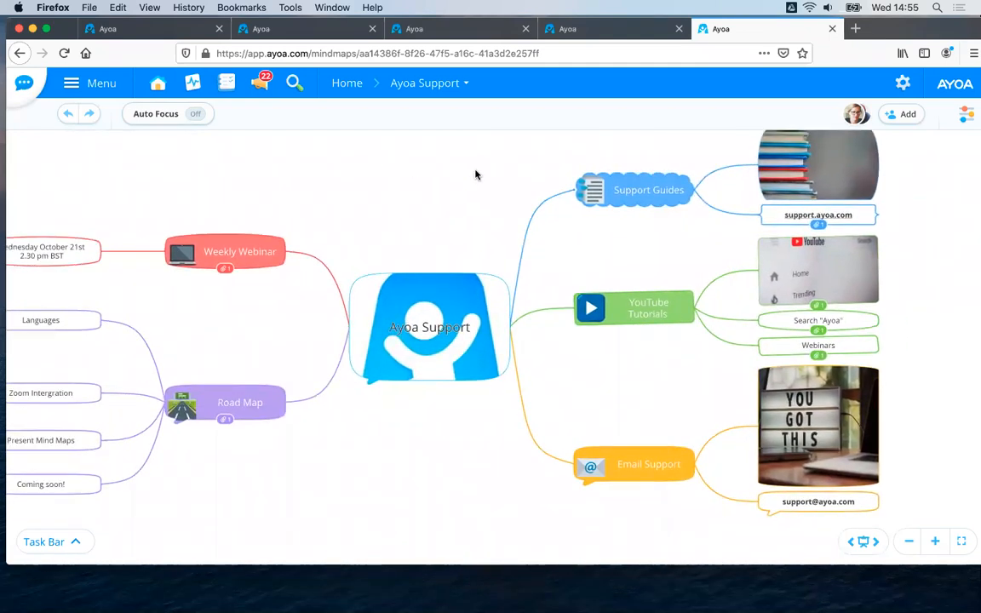
{"action": "left_click_drag", "start_coordinate": [914, 213], "coordinate": [828, 227]}
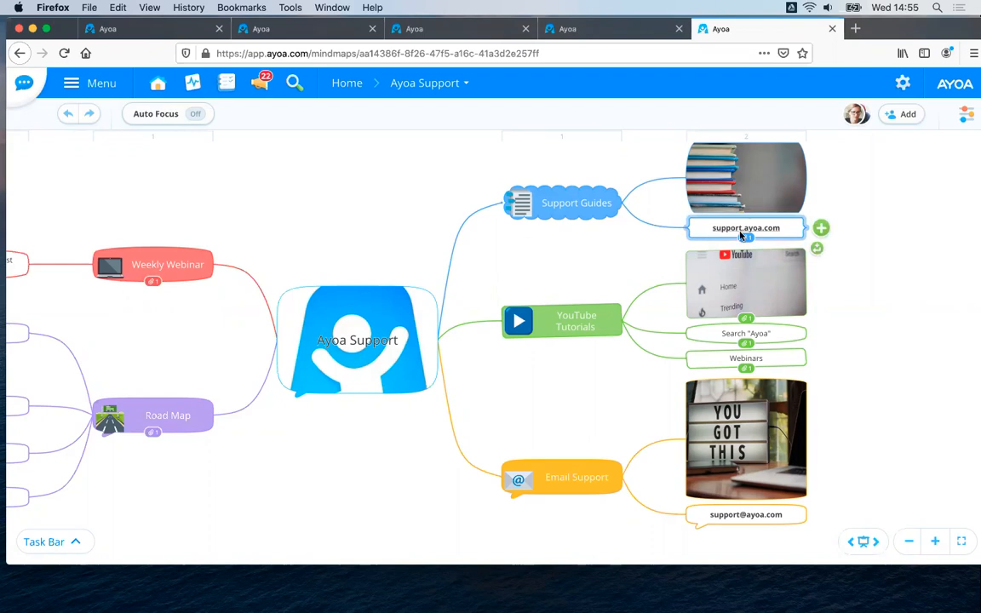
{"action": "mouse_move", "coordinate": [740, 236]}
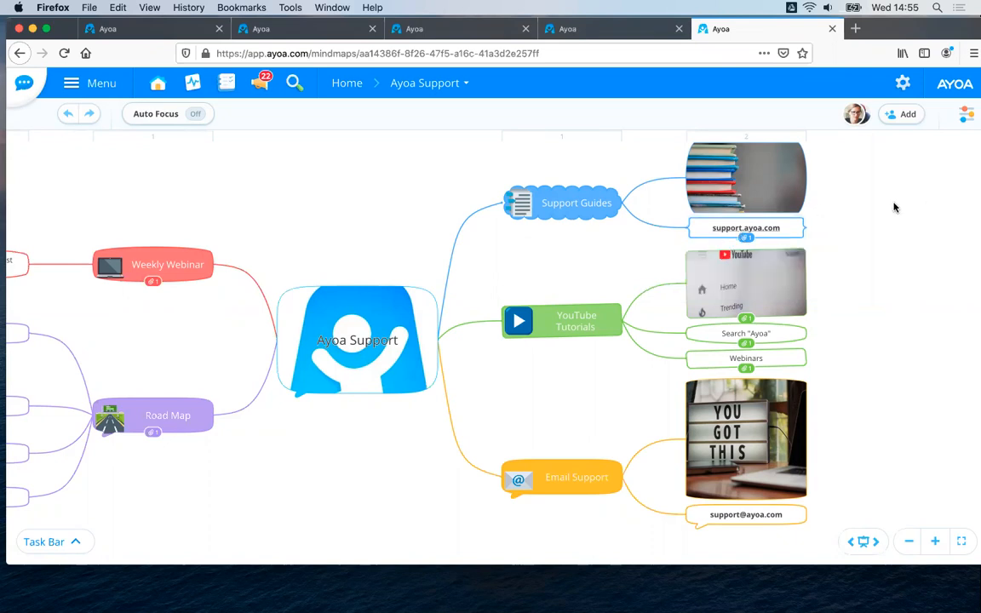
{"action": "scroll", "coordinate": [882, 217], "scroll_direction": "down", "scroll_amount": 3}
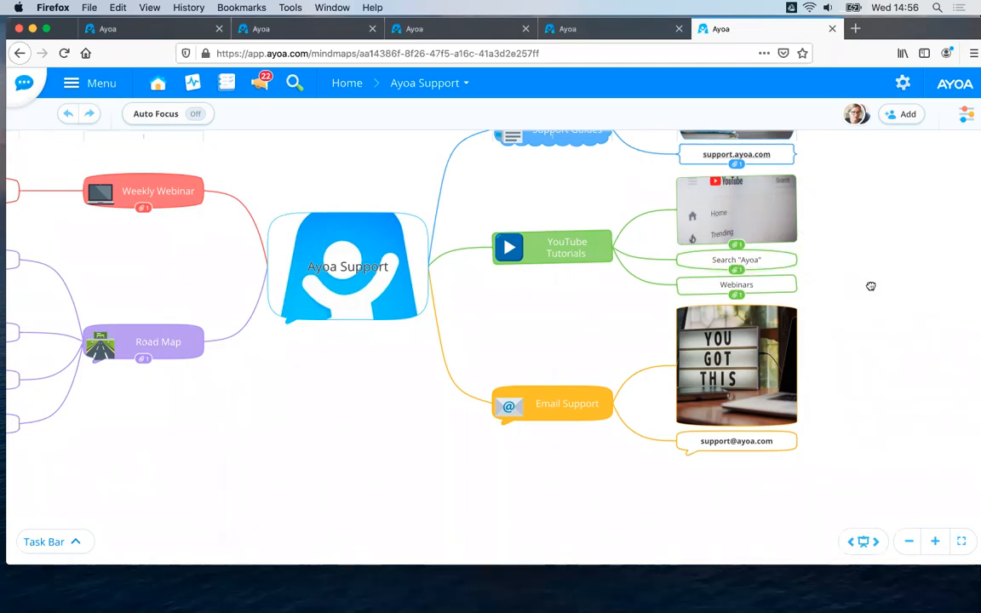
{"action": "scroll", "coordinate": [870, 288], "scroll_direction": "down", "scroll_amount": 2}
{"action": "scroll", "coordinate": [871, 288], "scroll_direction": "right", "scroll_amount": 2}
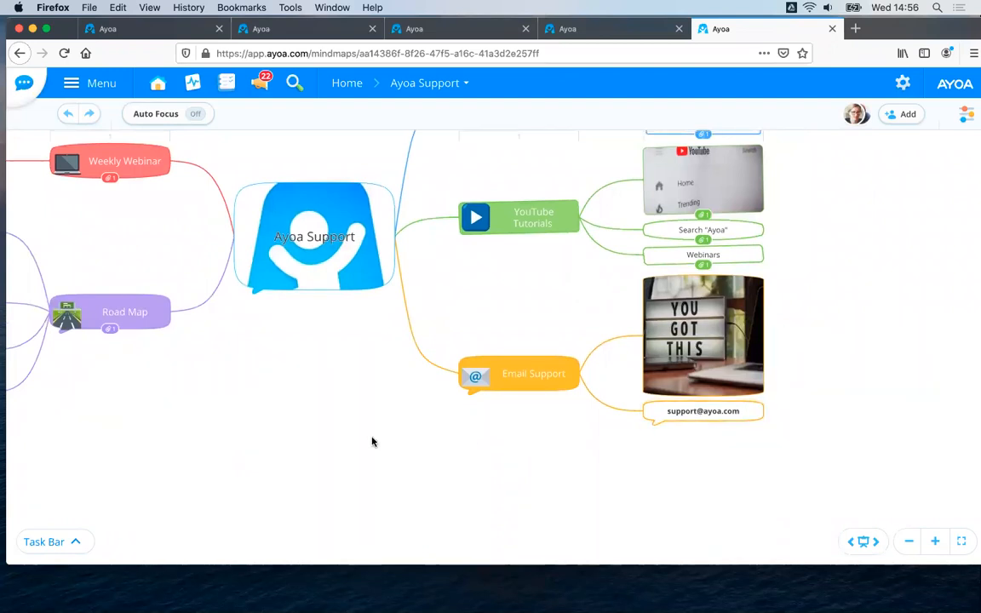
Look over the Weekly Webinar and Road Map branches of the Ayoa Support mind map and return to the support contact branches.
{"action": "scroll", "coordinate": [591, 465], "scroll_direction": "left", "scroll_amount": 8}
{"action": "scroll", "coordinate": [591, 464], "scroll_direction": "up", "scroll_amount": 2}
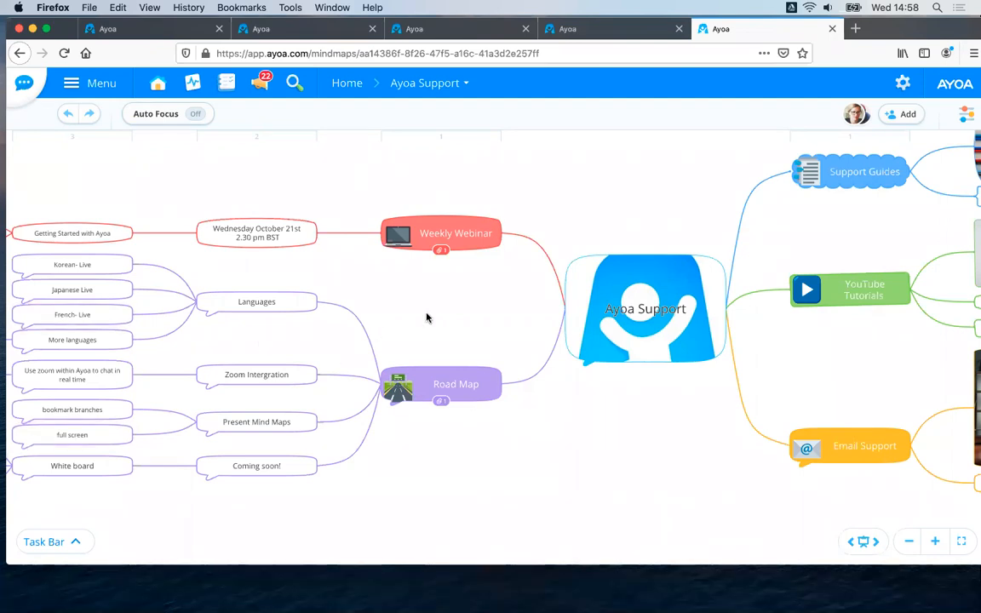
{"action": "left_click_drag", "start_coordinate": [578, 296], "coordinate": [670, 228]}
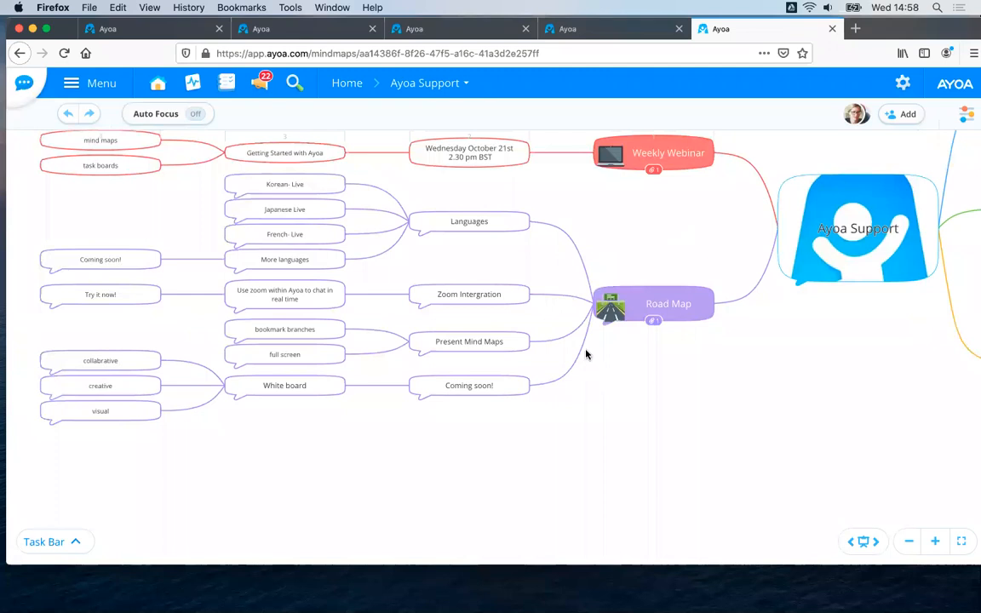
{"action": "left_click_drag", "start_coordinate": [458, 431], "coordinate": [517, 399]}
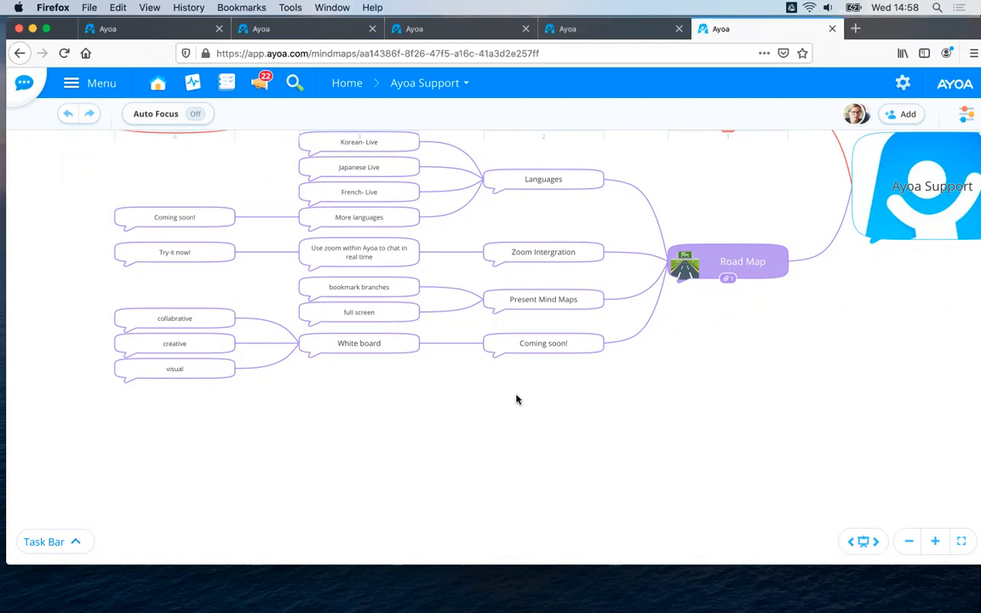
{"action": "left_click_drag", "start_coordinate": [728, 196], "coordinate": [529, 321]}
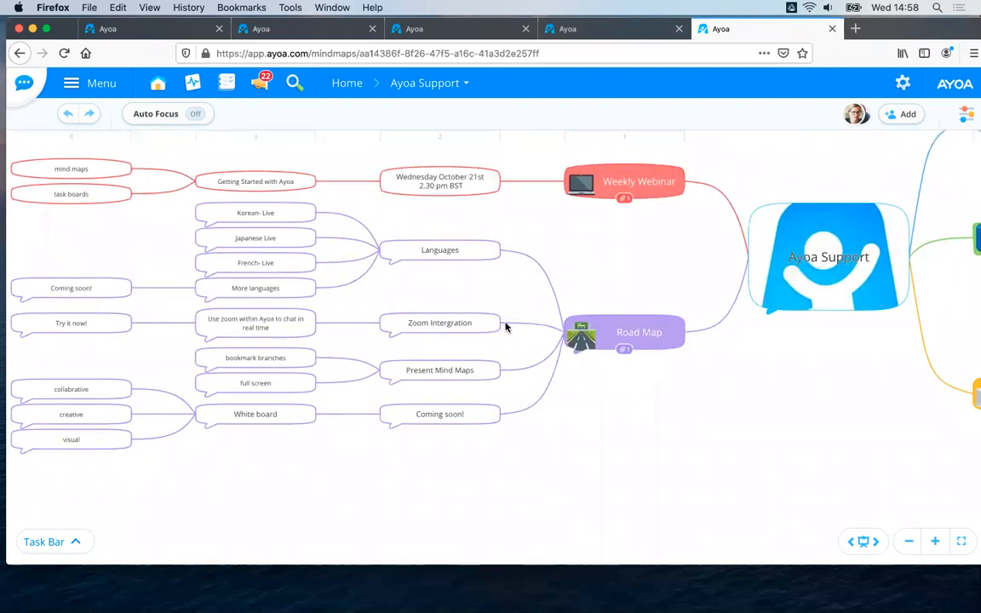
{"action": "left_click_drag", "start_coordinate": [570, 248], "coordinate": [660, 262]}
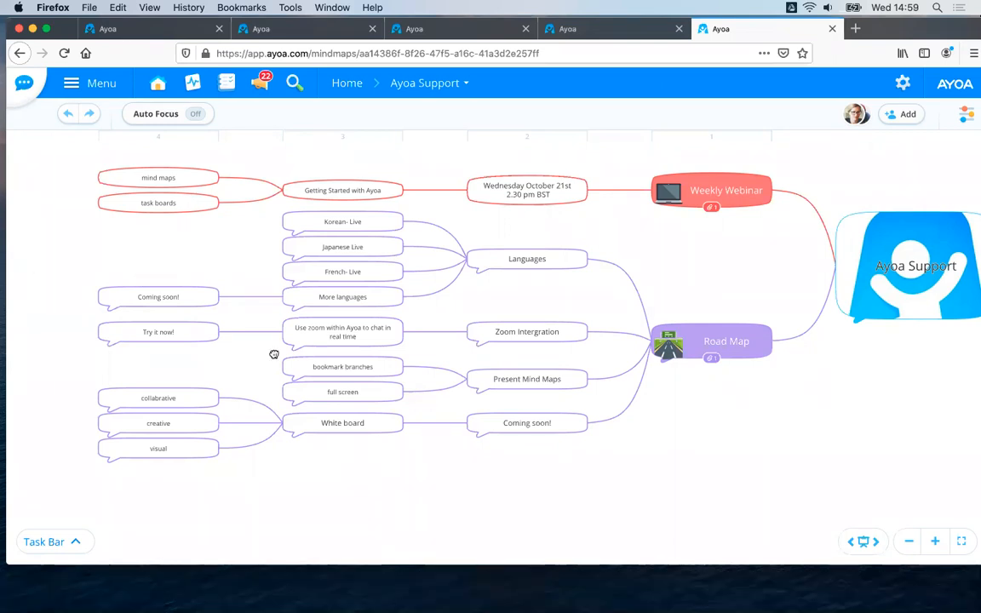
{"action": "left_click_drag", "start_coordinate": [795, 386], "coordinate": [274, 354]}
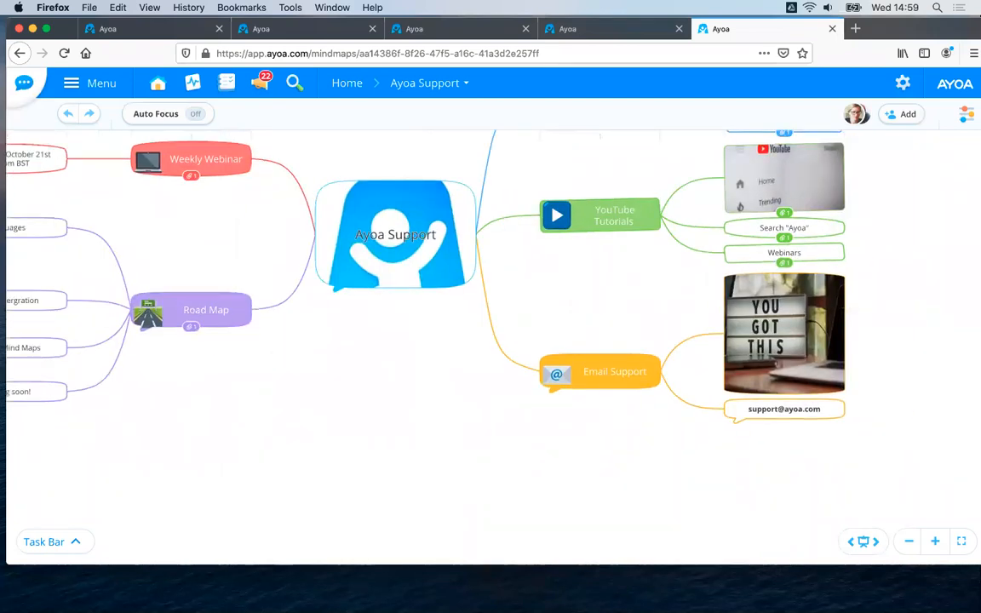